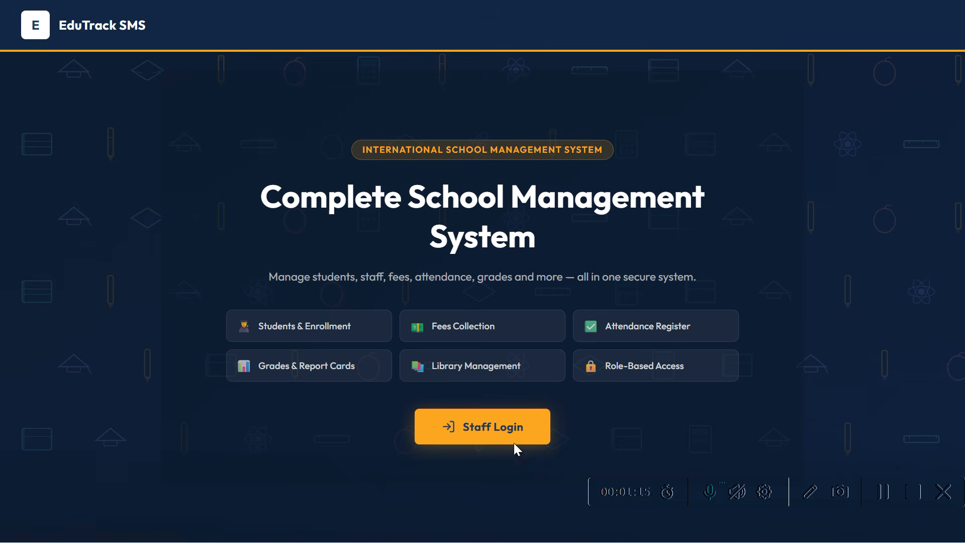
- Sign in to the staff portal with the saved administrator username and its password
click(490, 428)
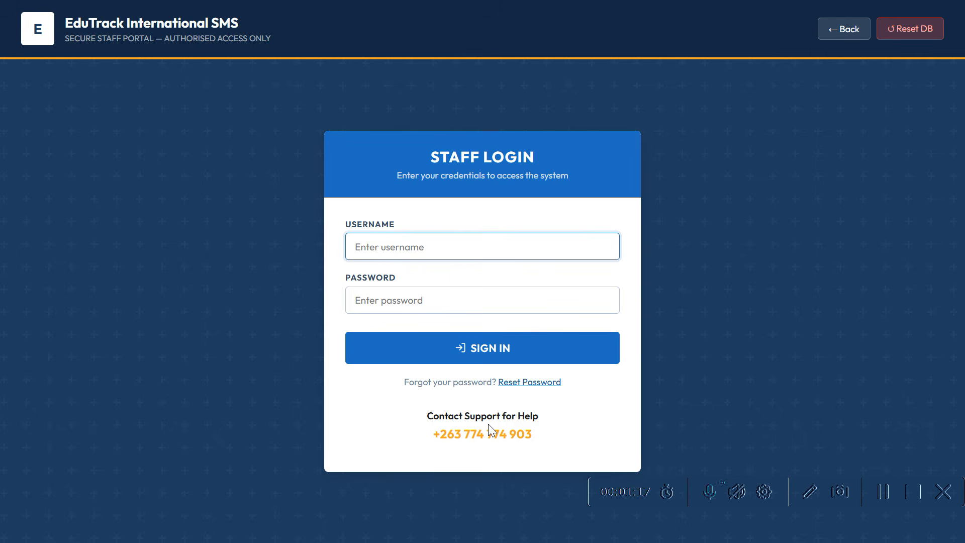
click(420, 258)
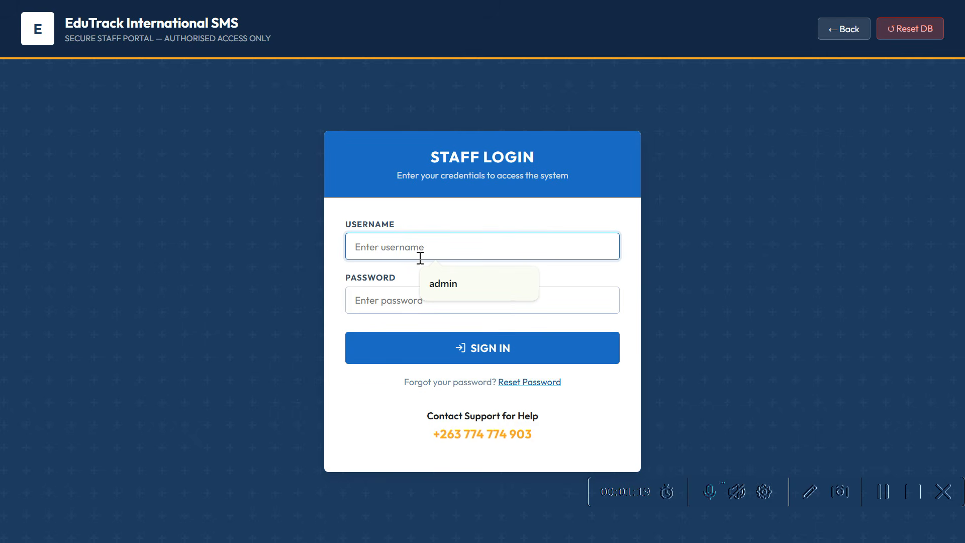
click(452, 292)
click(431, 305)
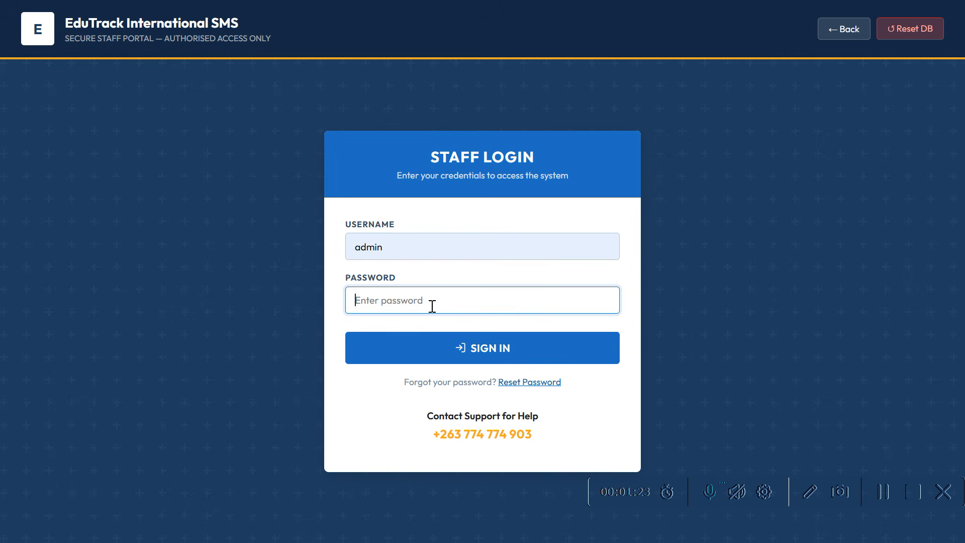
text(•••••••••)
key(Return)
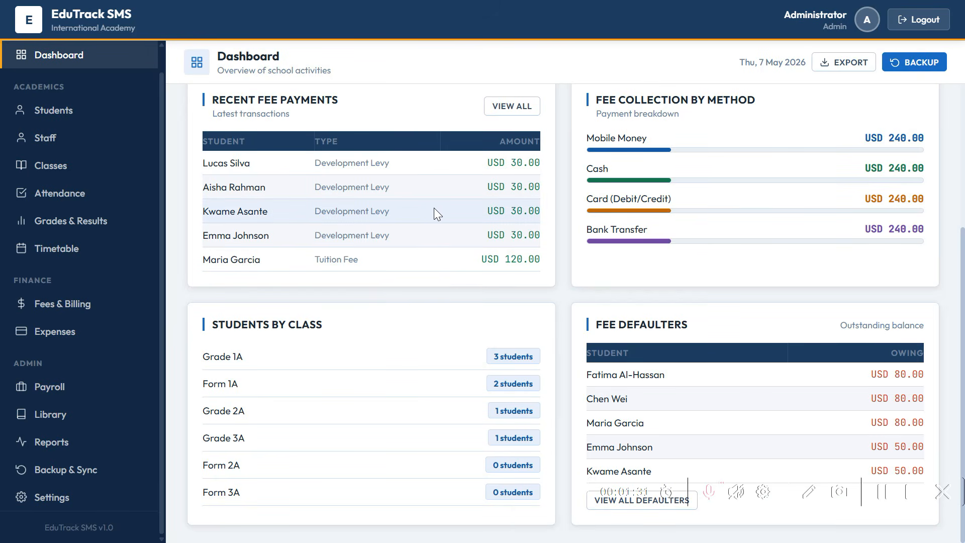
- Reload the Dashboard to show 7 students, 3 staff and the fee totals, back in full screen
key(Escape)
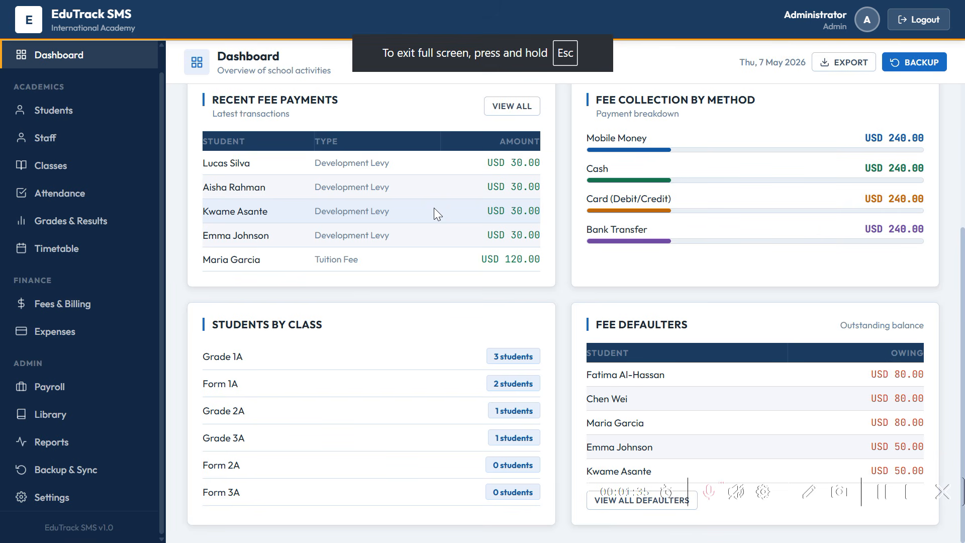
key(Escape)
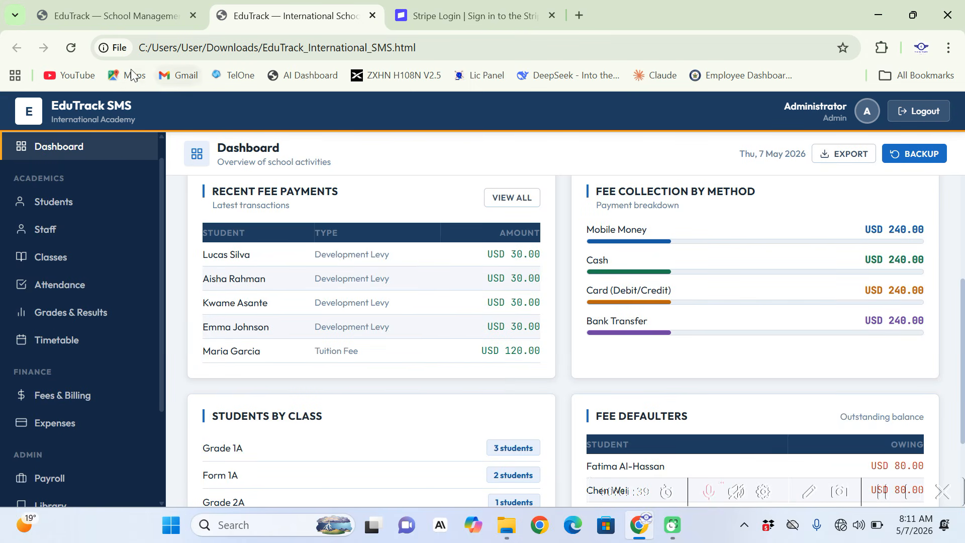
click(73, 49)
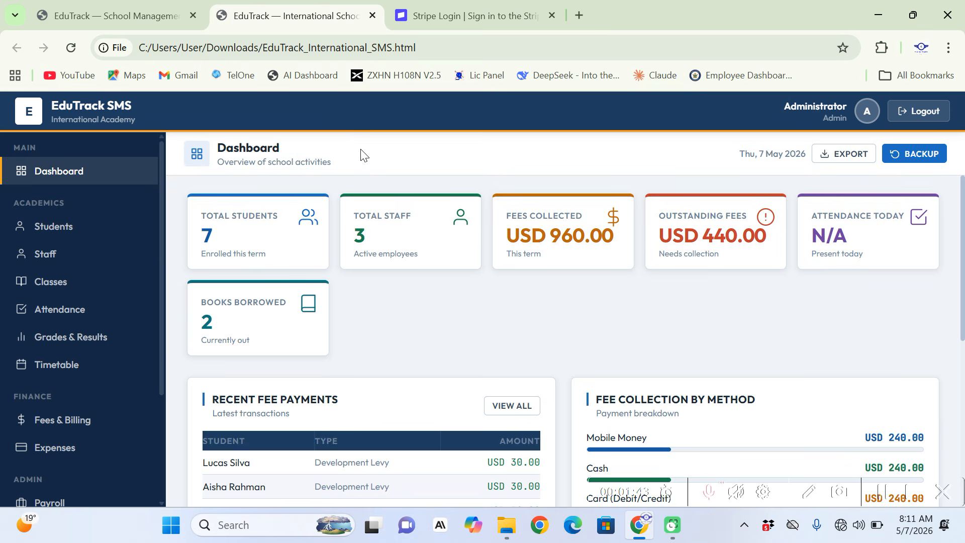
key(F11)
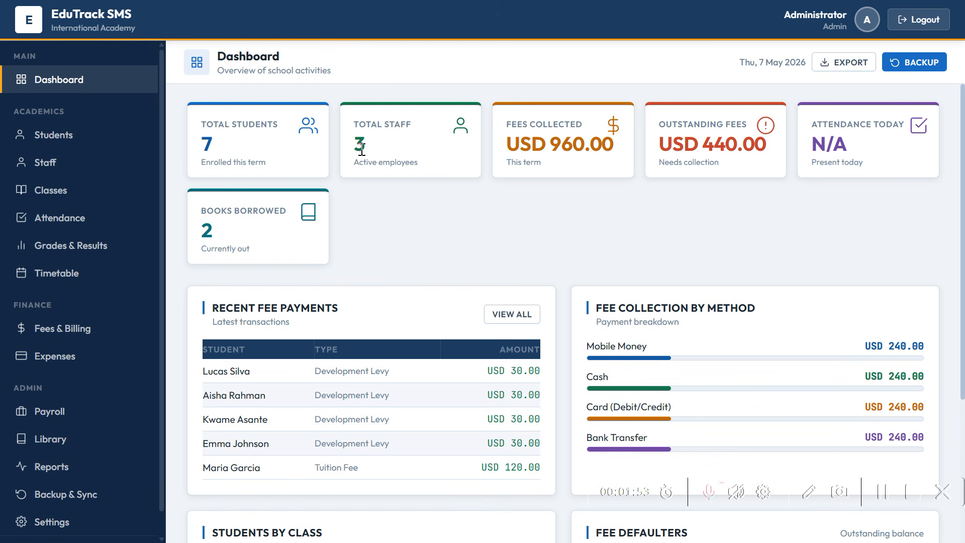
- In Settings, review School Information, keeping Secondary School and South Africa, down to Base Currency
click(108, 531)
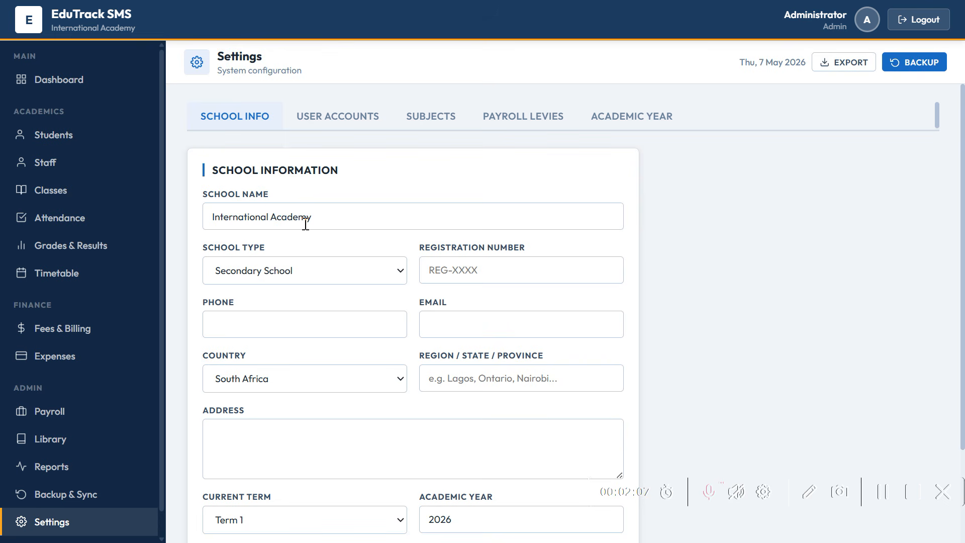
click(335, 284)
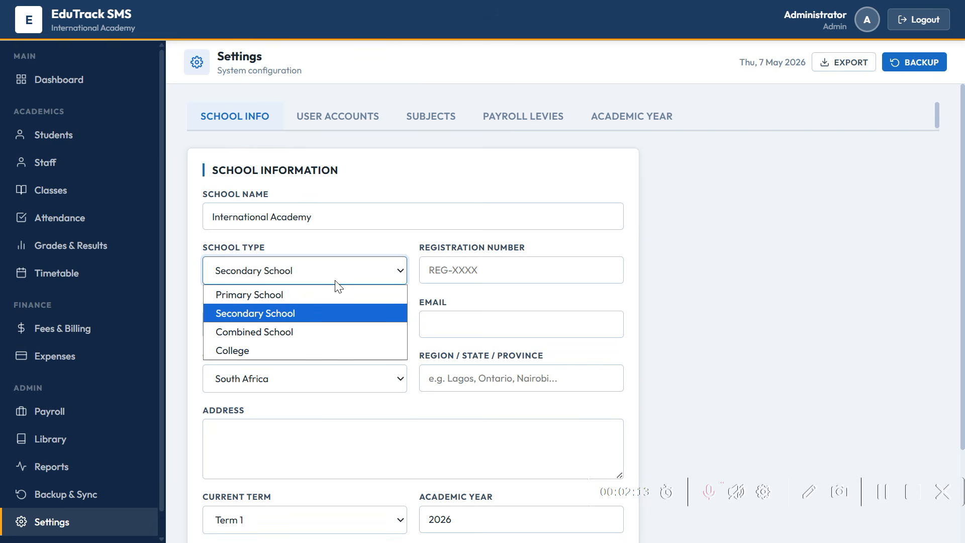
click(447, 266)
click(446, 267)
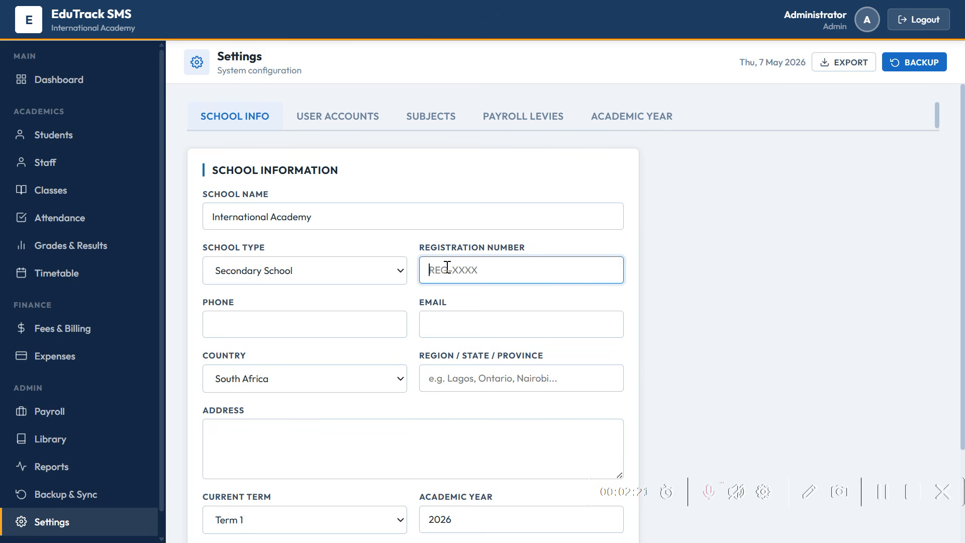
click(394, 381)
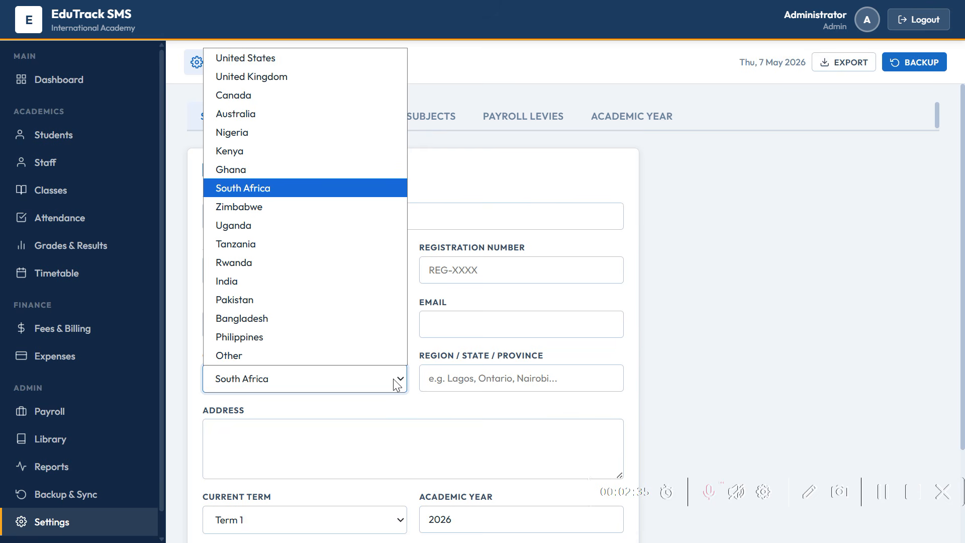
click(488, 378)
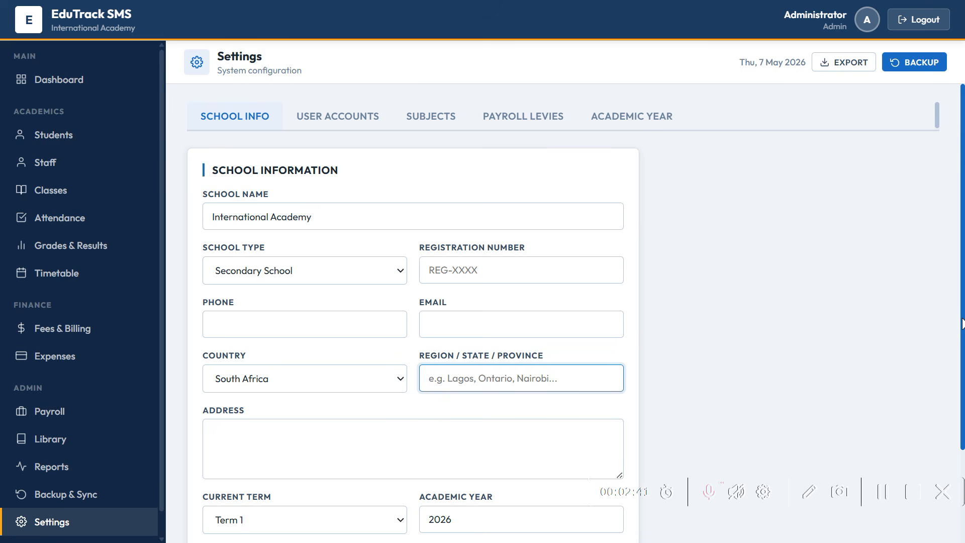
scroll(961, 352, down, 2)
drag(964, 397, 964, 462)
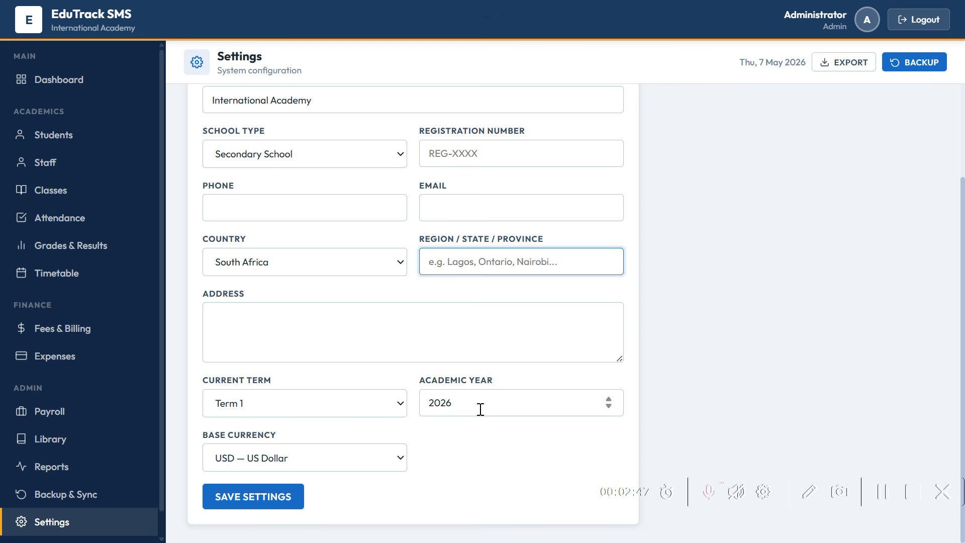
- Choose ZAR — South African Rand as base currency and save the school settings
click(371, 456)
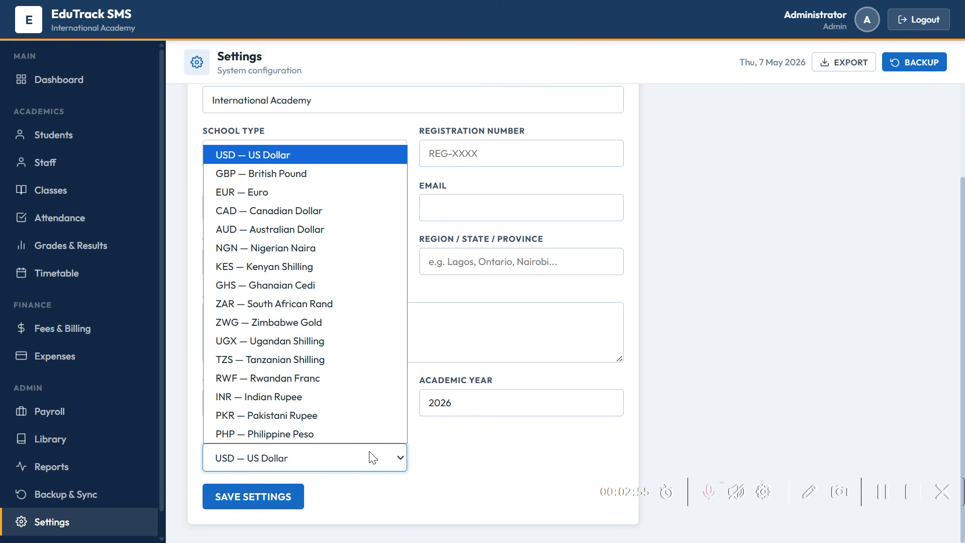
key(Down)
key(Down)
key(Down)
key(Down)
key(Down)
key(Down)
key(Down)
key(Down)
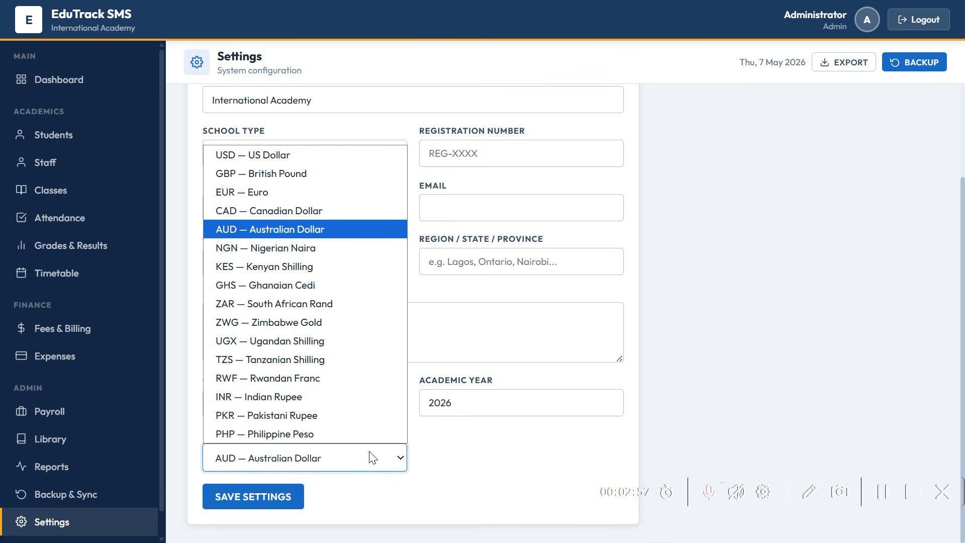
key(Down)
key(Down)
key(Down)
key(Down)
key(Down)
key(Down)
key(Down)
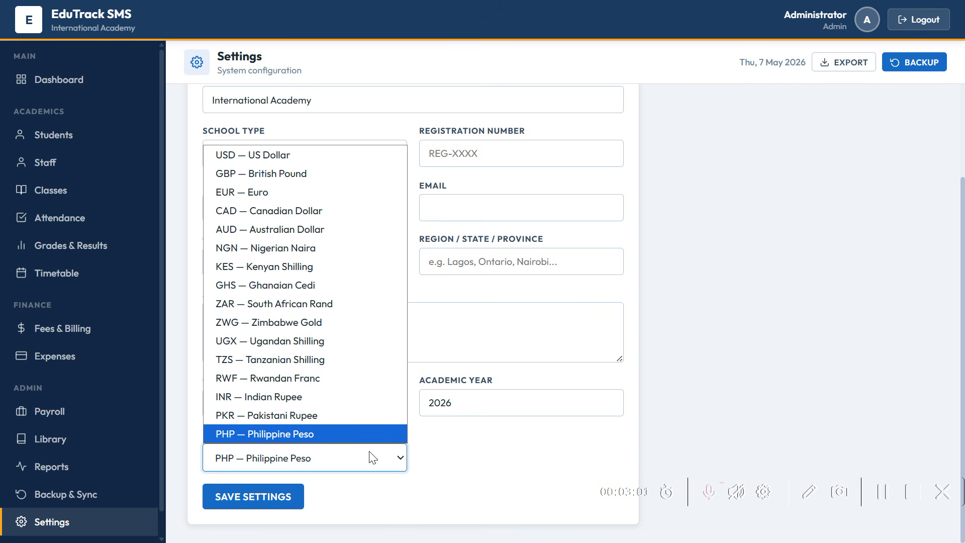
click(324, 304)
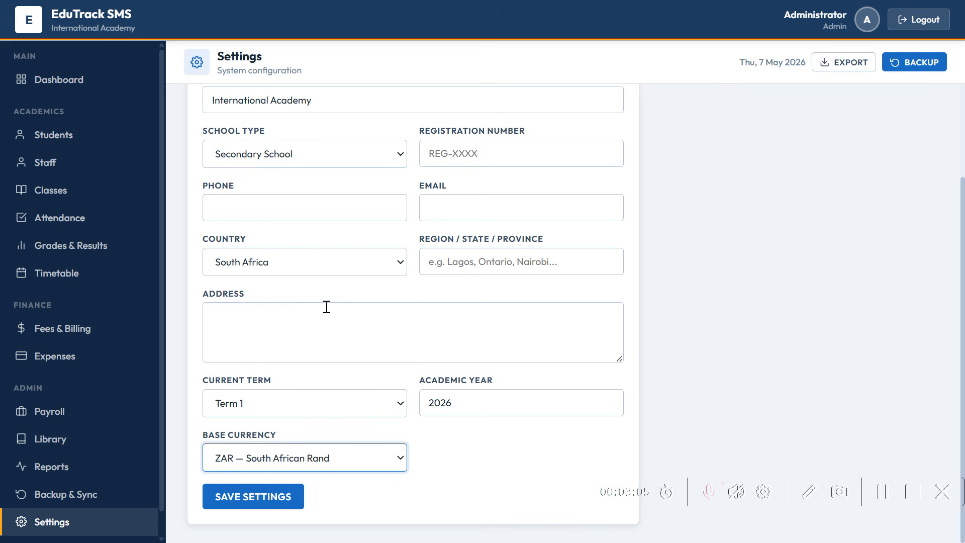
click(288, 497)
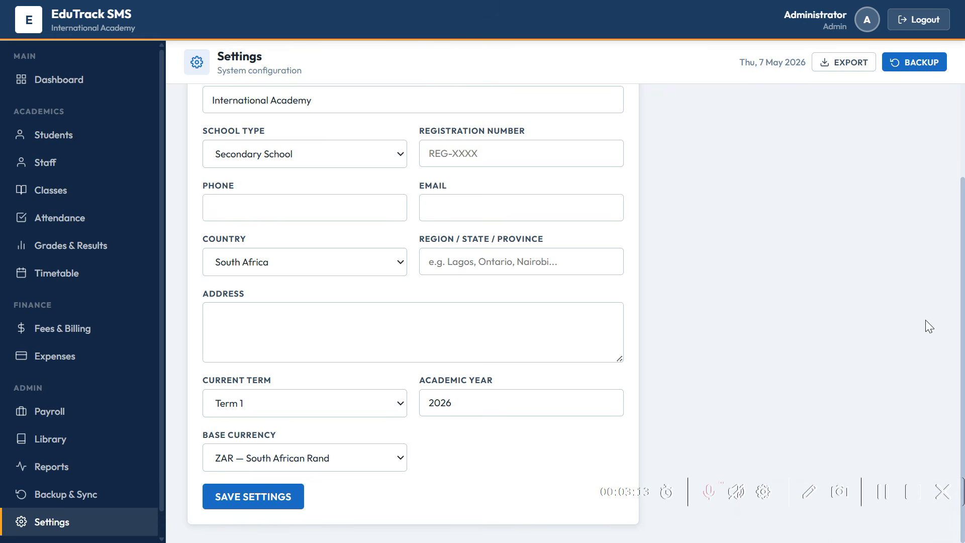
scroll(958, 131, up, 3)
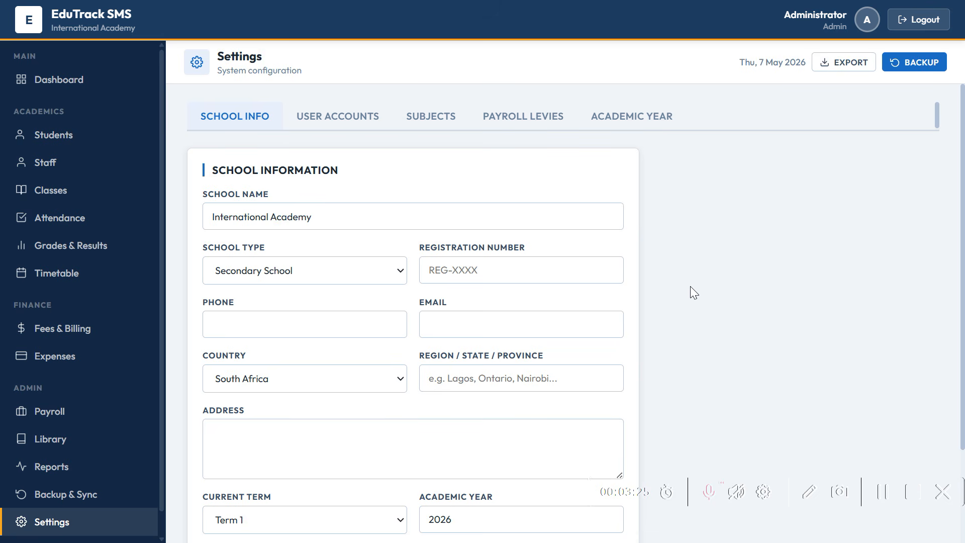
- View the User Accounts list, then the Subjects list from Accounting to History
click(348, 122)
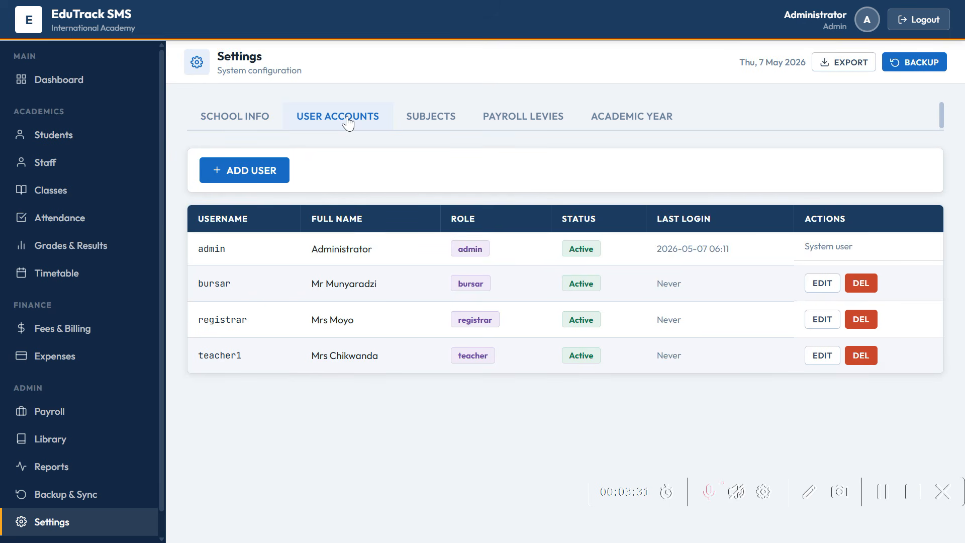
click(445, 126)
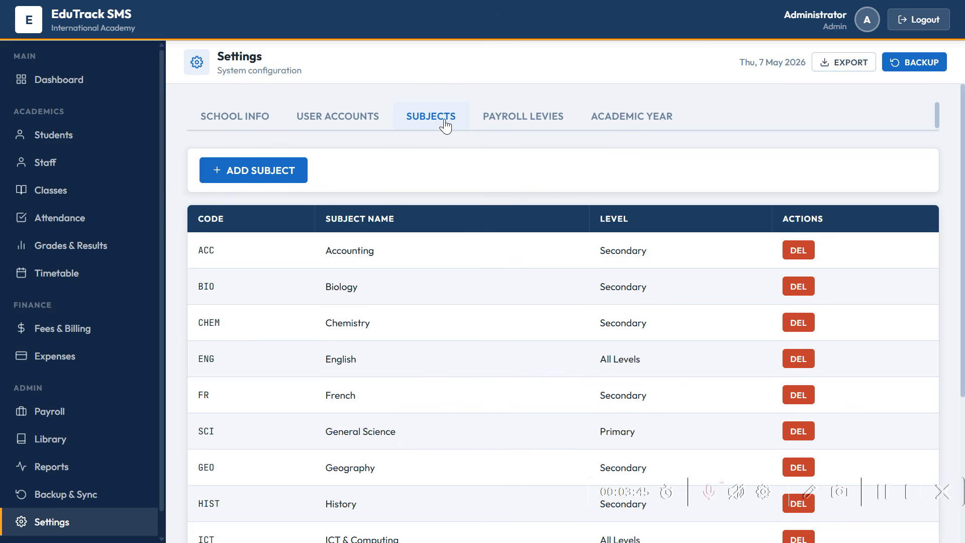
click(282, 180)
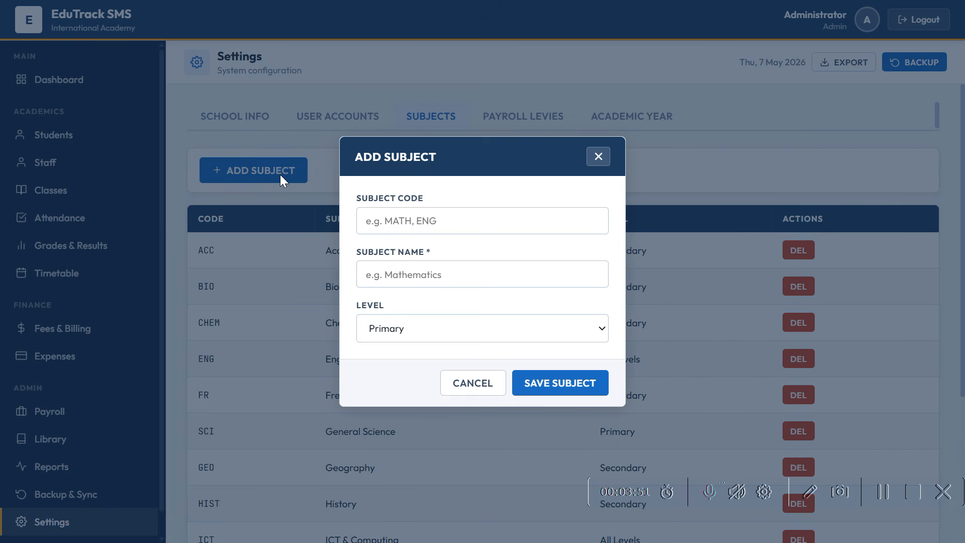
click(474, 385)
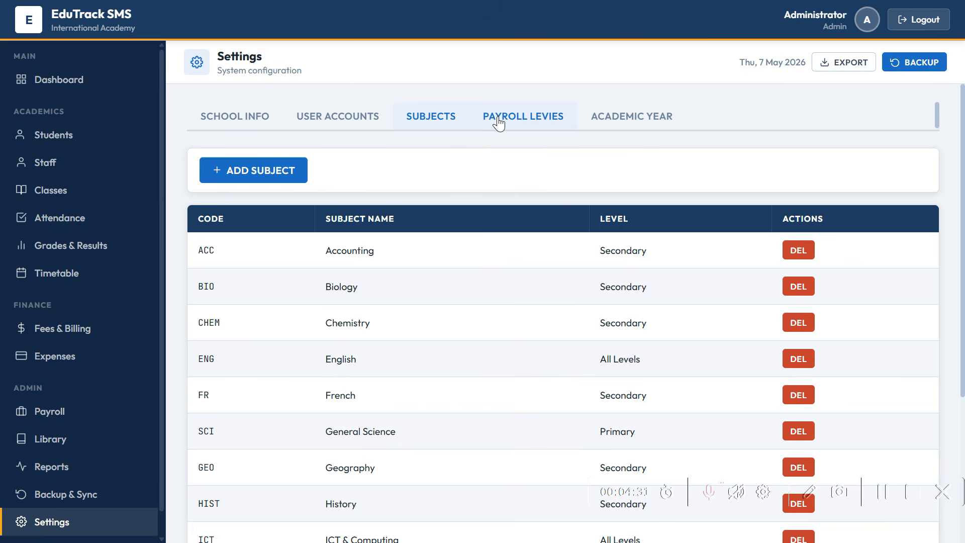
- Show the Payroll Levies settings down to the income tax brackets, 0% to 36%
click(498, 122)
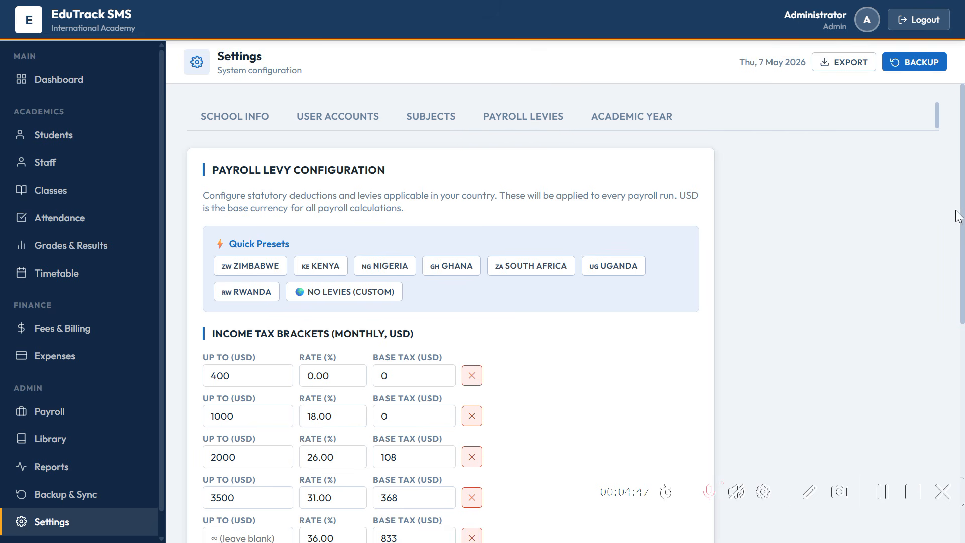
drag(959, 218, 954, 236)
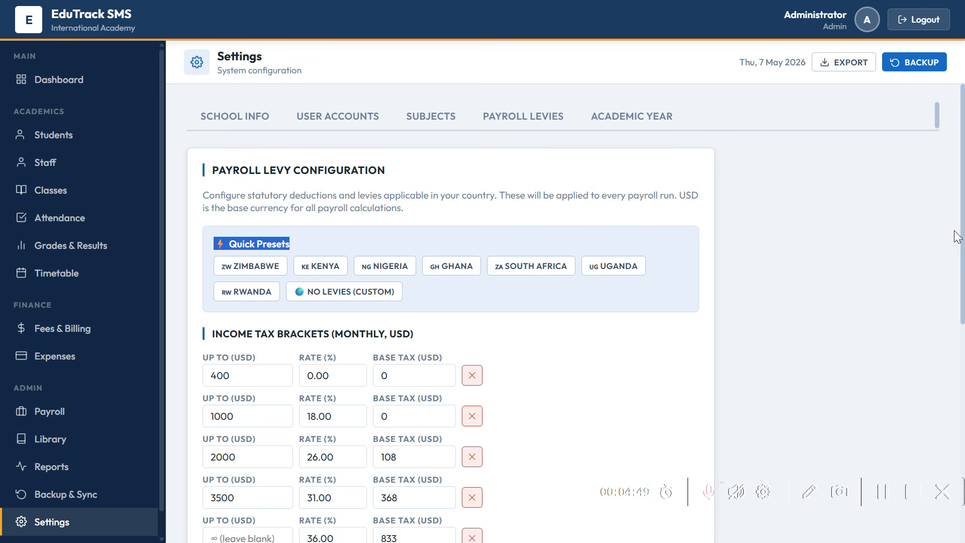
click(828, 224)
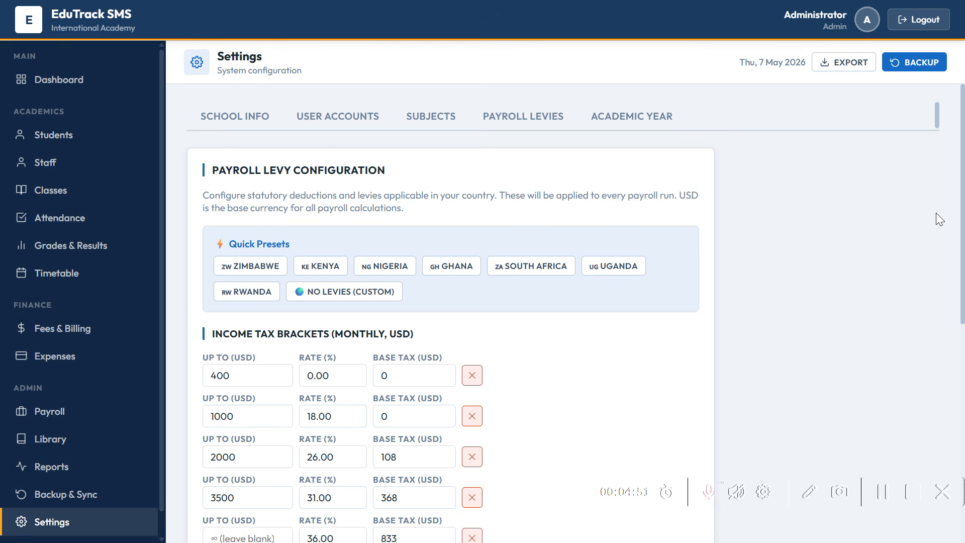
drag(962, 235, 955, 315)
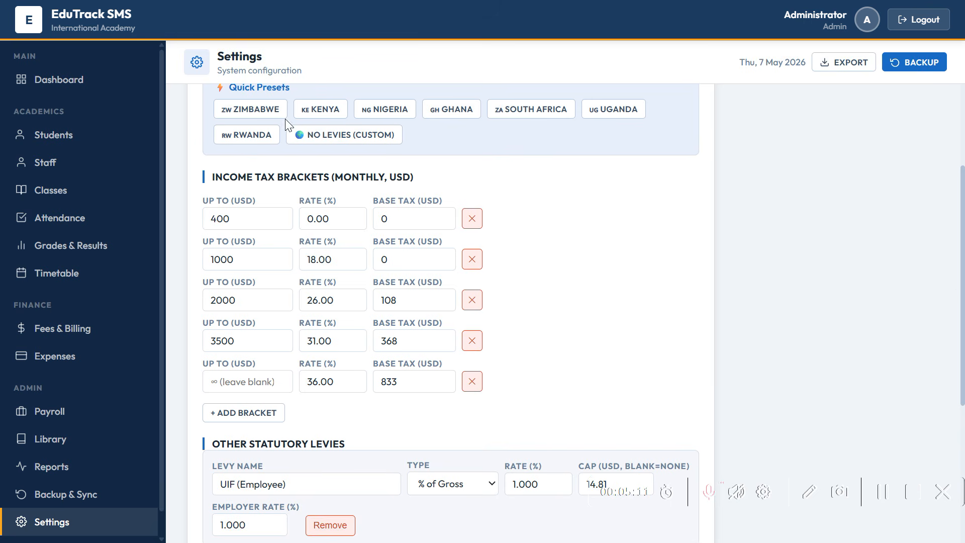
- Apply the Zimbabwe preset and review its brackets up to 40% plus the AIDS, NSSA, ZIMDEF and TARMS levies
click(255, 114)
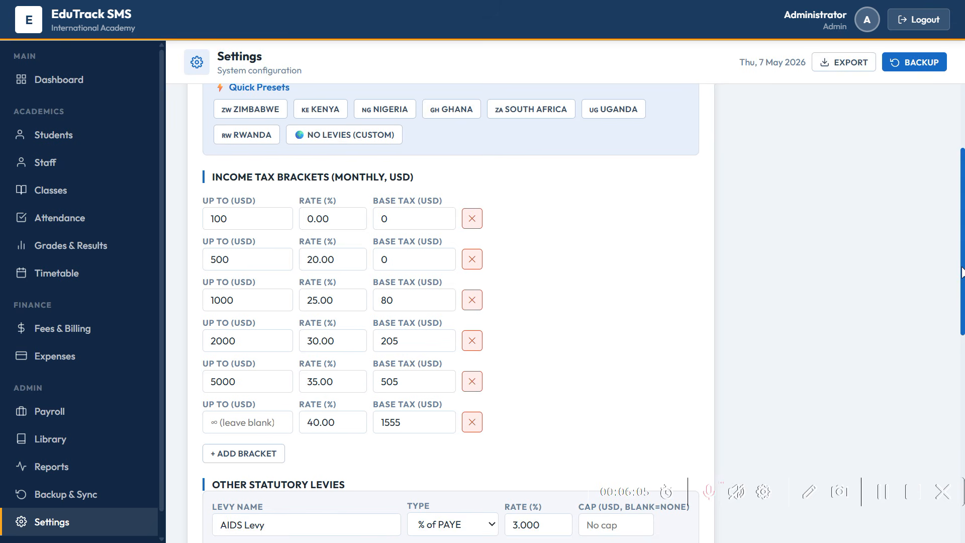
mouse_move(961, 272)
mouse_down()
mouse_move(963, 306)
mouse_move(963, 279)
mouse_up()
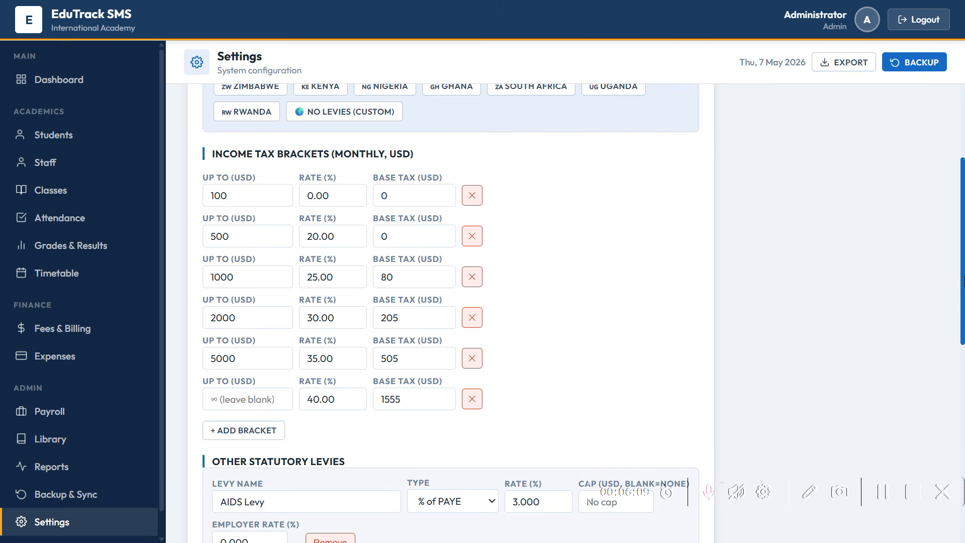
drag(963, 282, 960, 396)
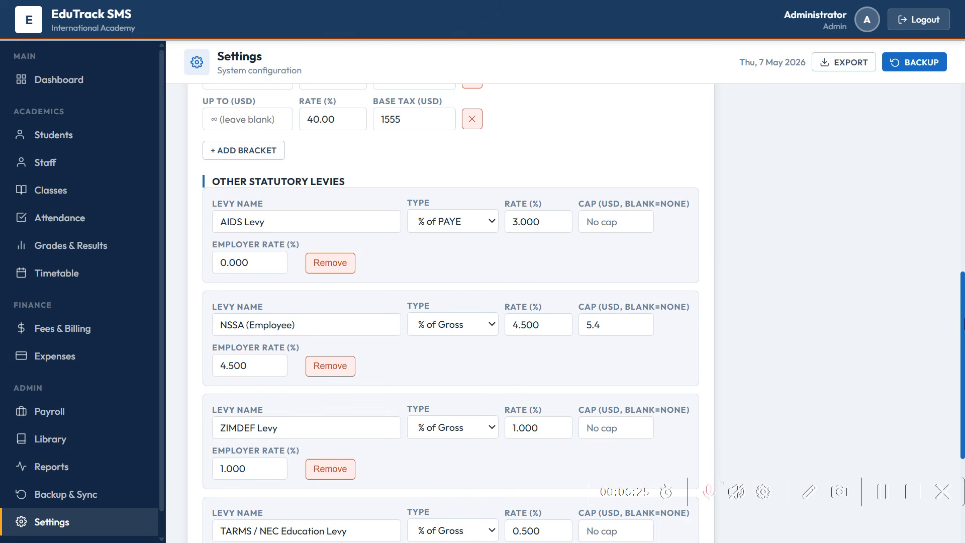
drag(962, 324, 956, 193)
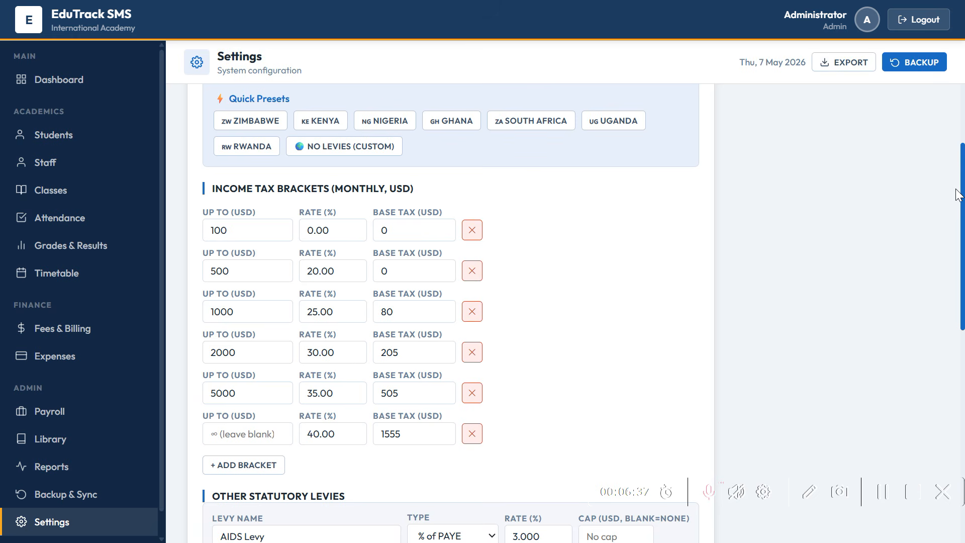
drag(957, 194, 955, 346)
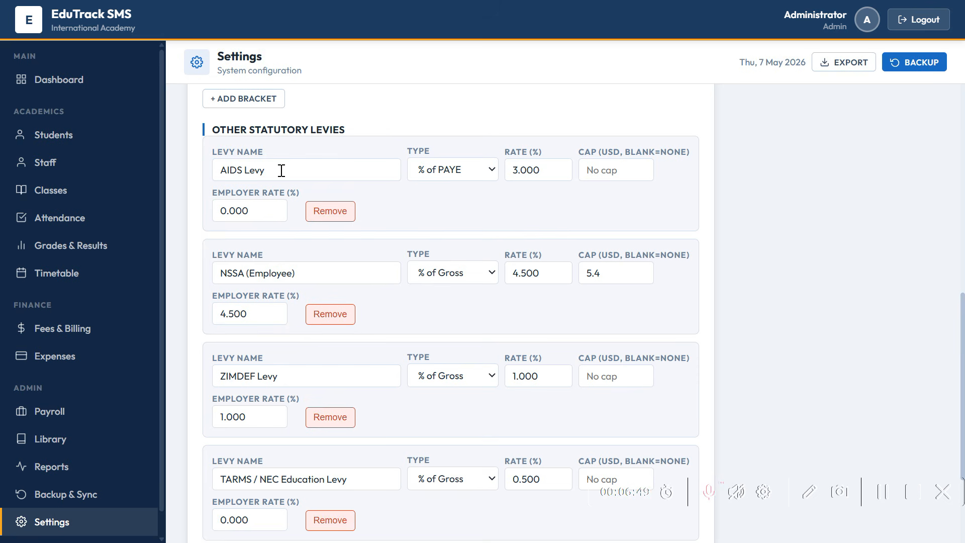
click(479, 182)
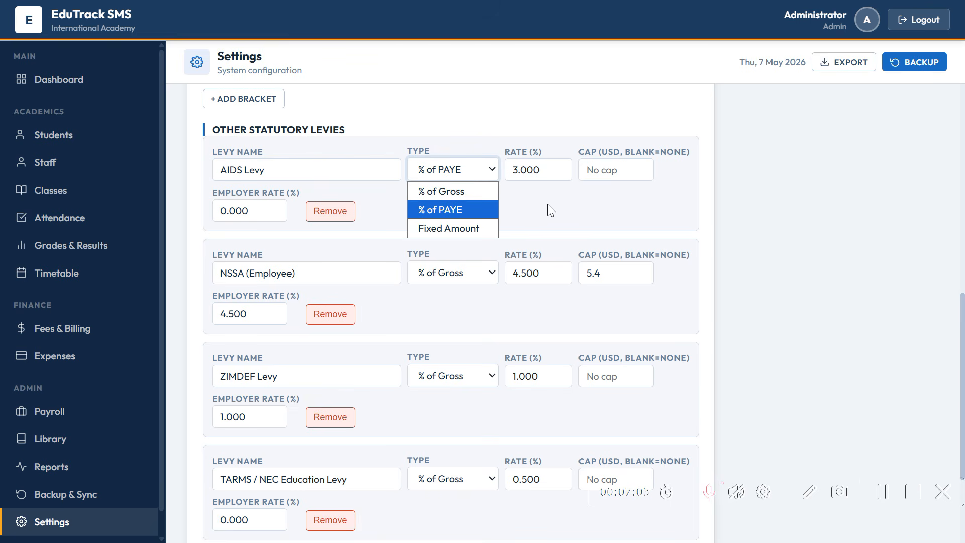
key(Tab)
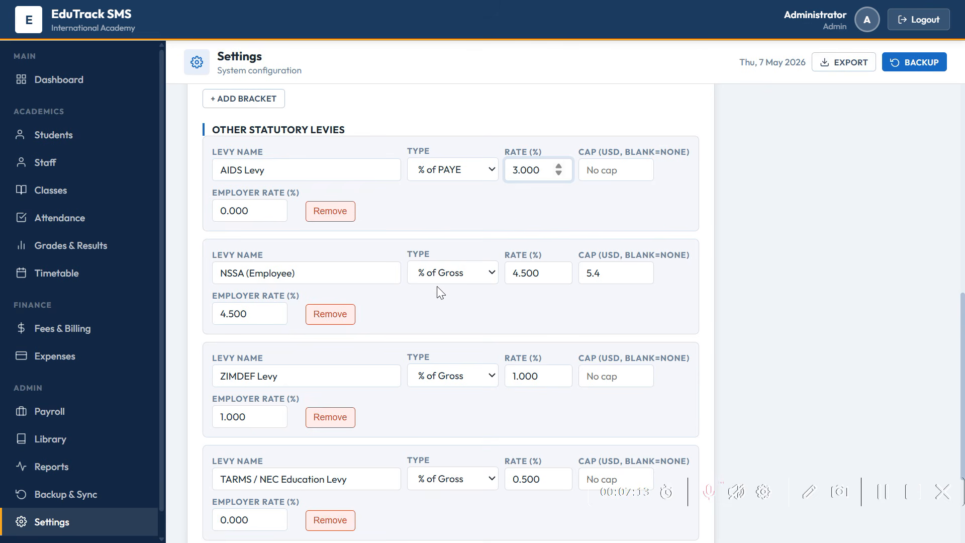
click(456, 273)
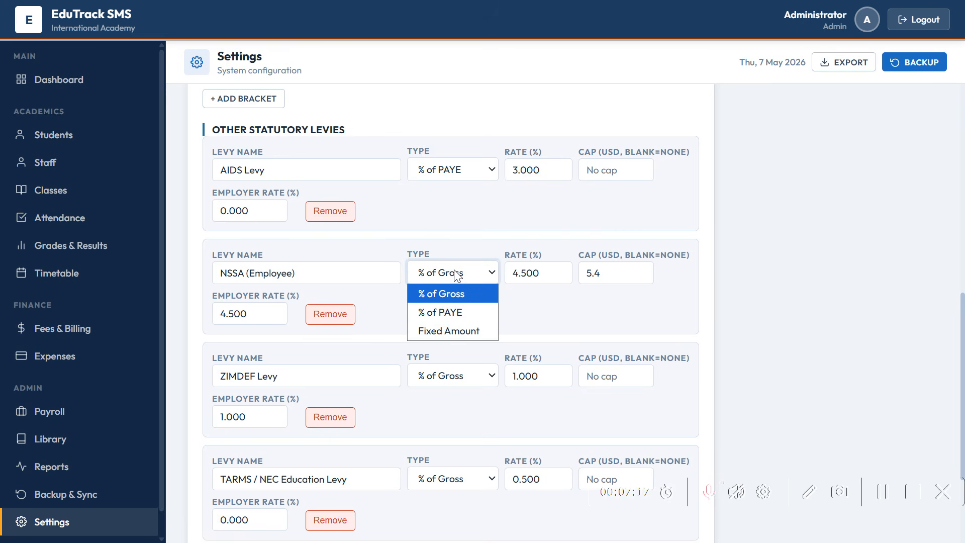
click(520, 309)
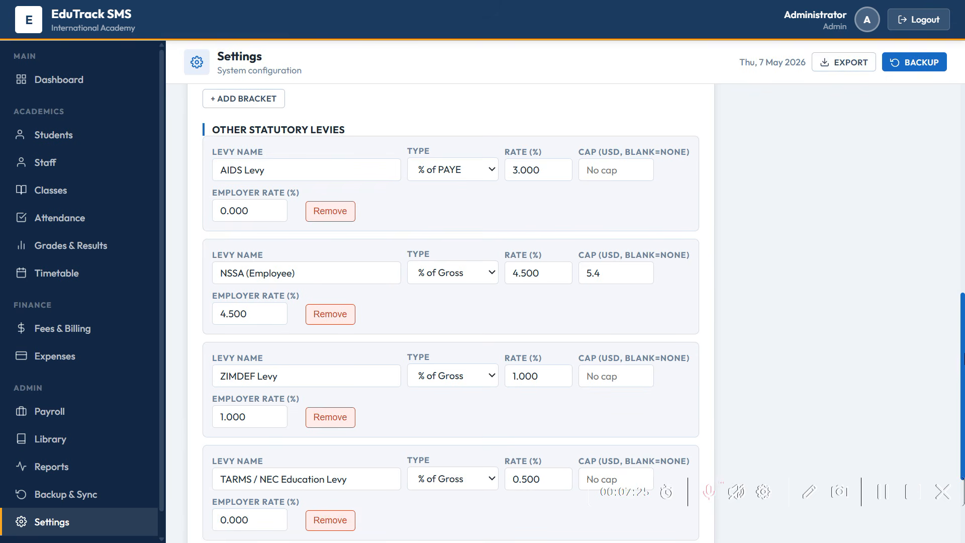
drag(964, 356, 951, 412)
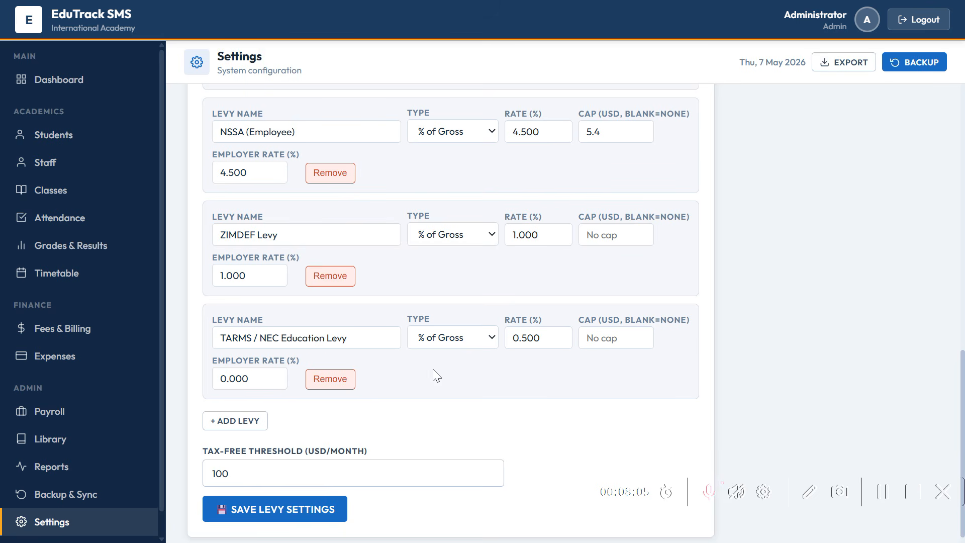
- Apply the South Africa preset: brackets 0–36% and UIF 1% capped at 14.81
drag(963, 372, 941, 106)
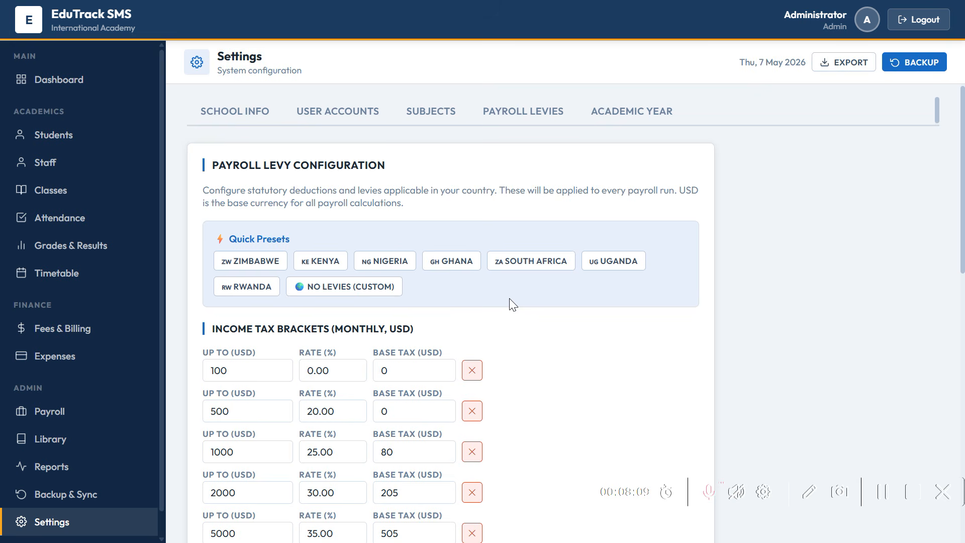
click(518, 266)
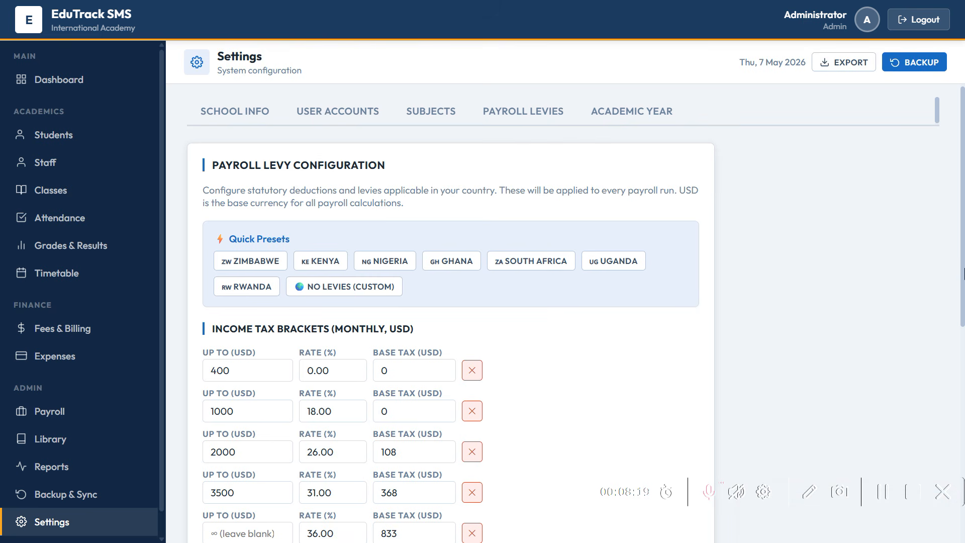
scroll(963, 292, down, 2)
- Save the South Africa levy settings and return to the Dashboard, now showing ZAR amounts
drag(963, 301, 958, 467)
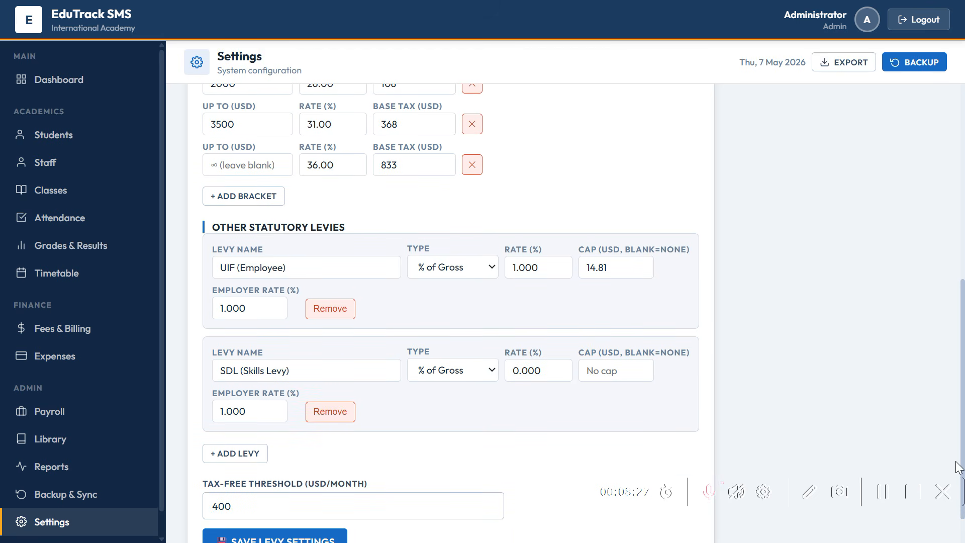
click(323, 540)
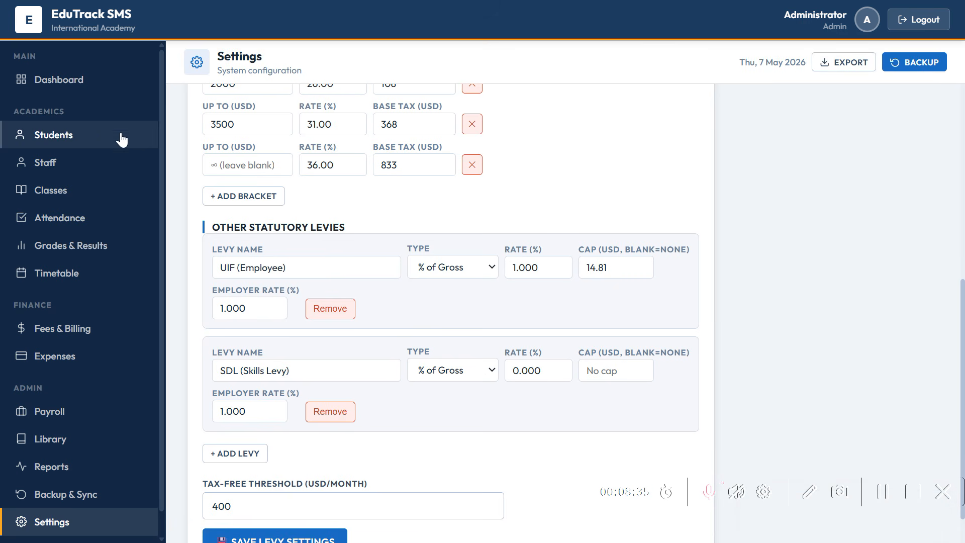
click(74, 94)
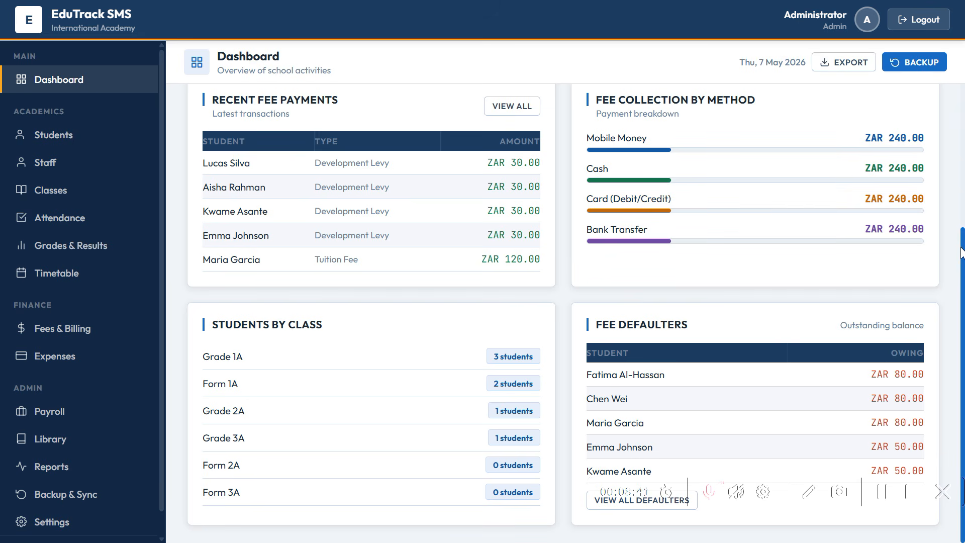
scroll(955, 123, up, 3)
scroll(956, 124, up, 2)
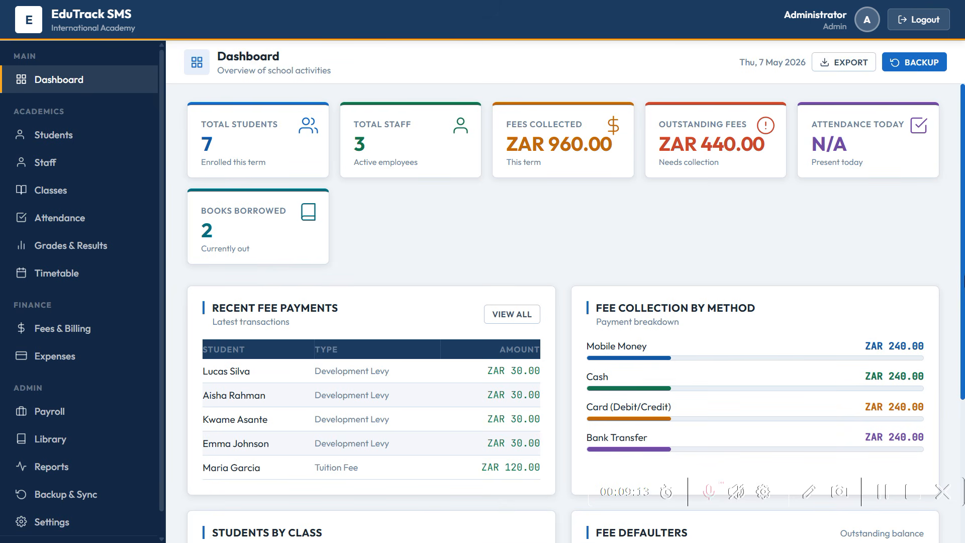
drag(964, 281, 964, 334)
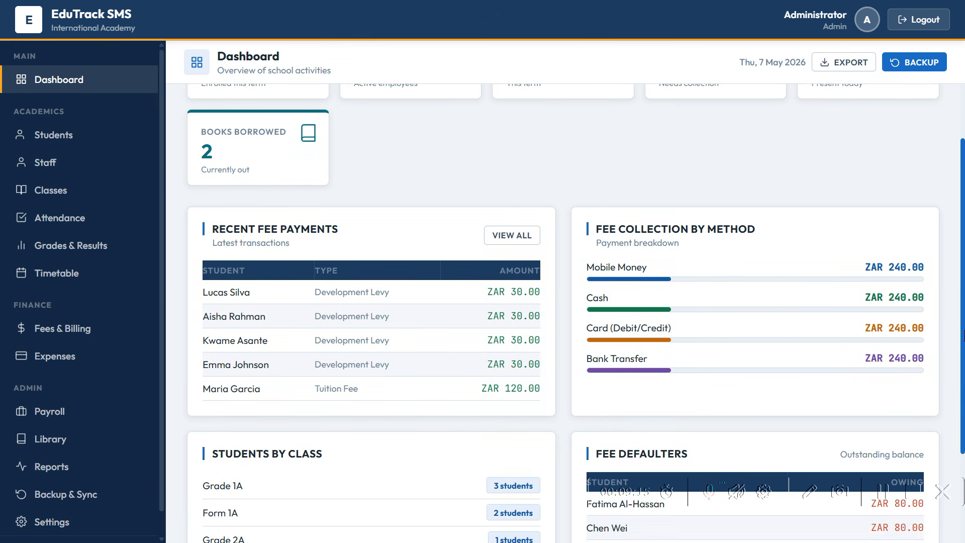
drag(963, 334, 963, 471)
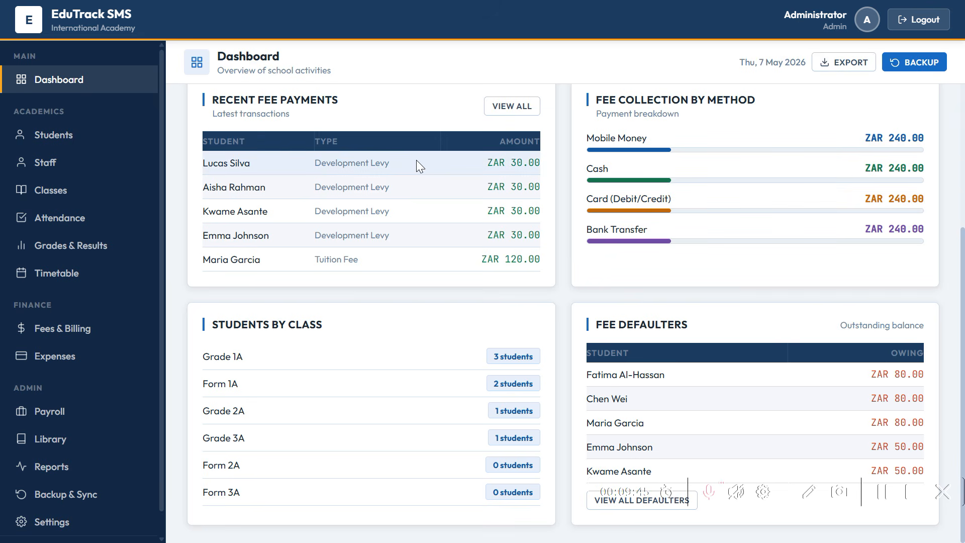
- Open the Students list and try a search for 'e' before clearing it to show all seven
click(72, 138)
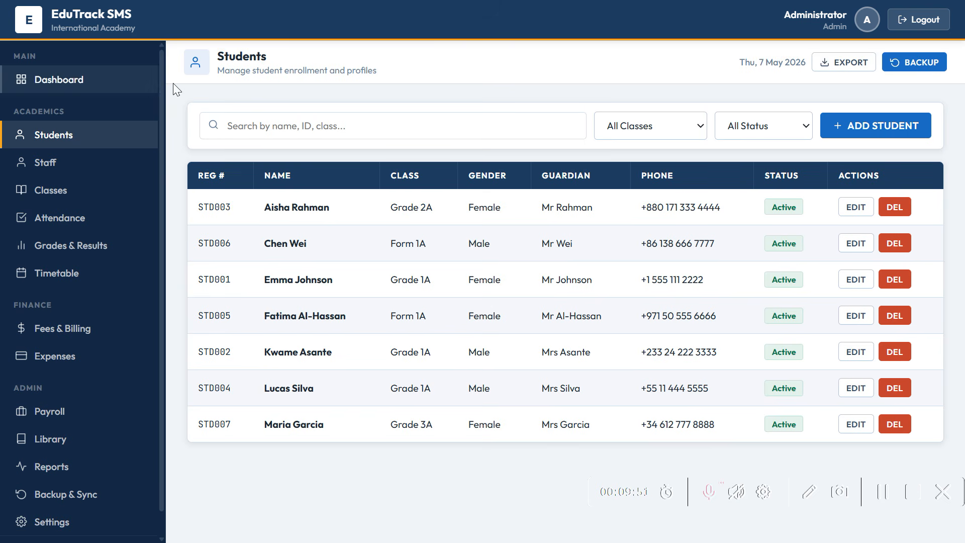
click(280, 128)
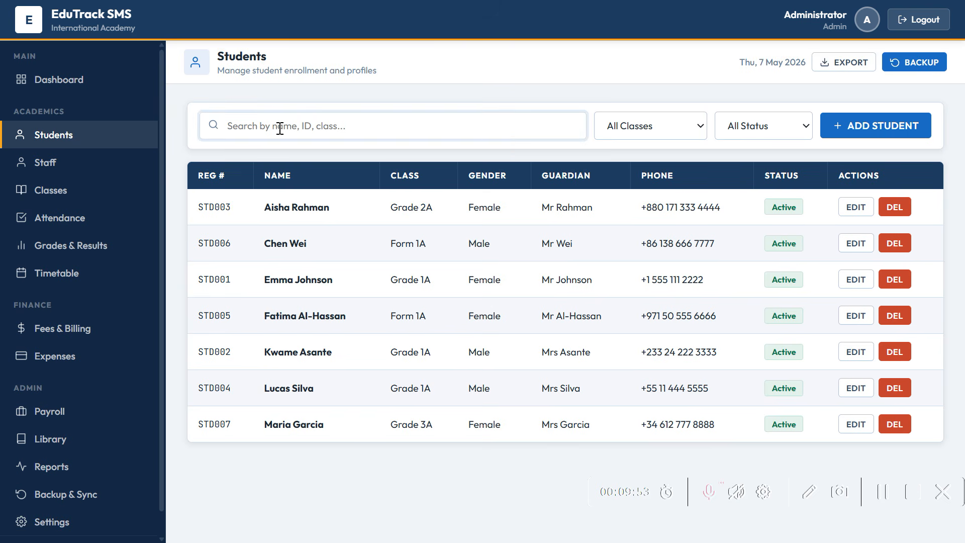
text(e)
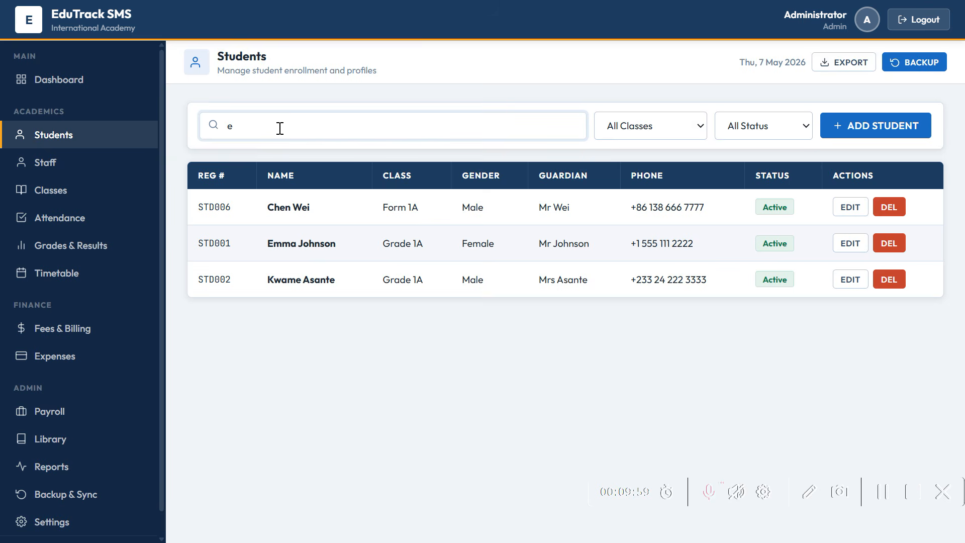
key(BackSpace)
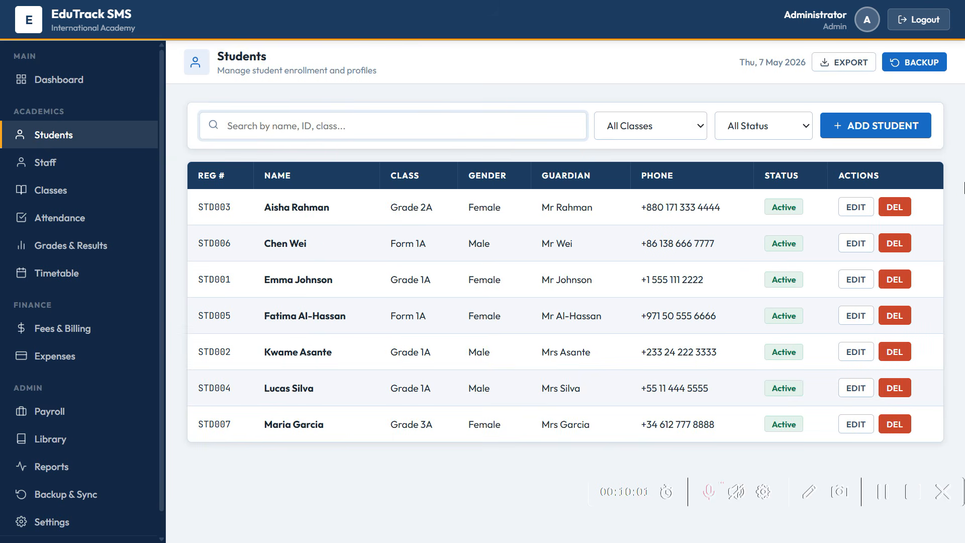
- Open the first student's Edit form, look through it, and cancel without saving
click(849, 212)
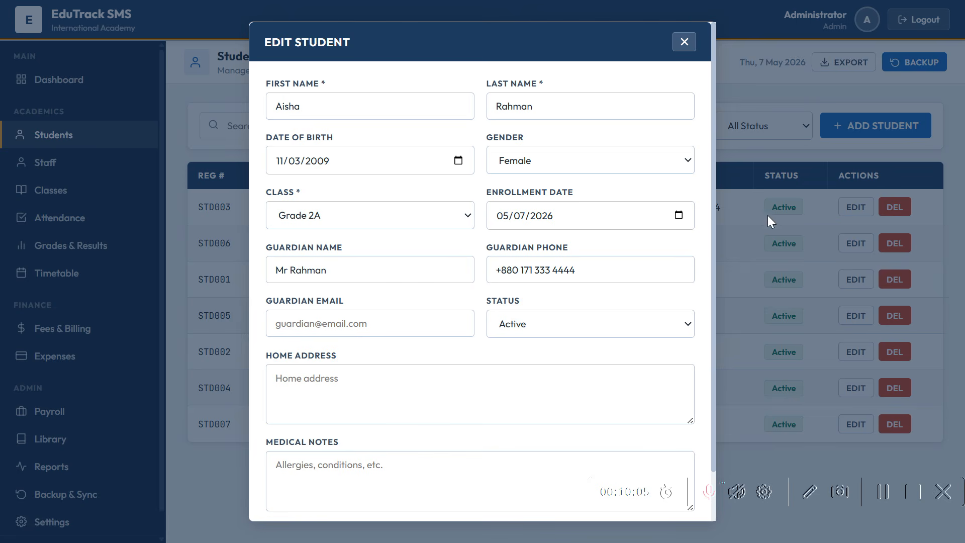
drag(713, 224, 716, 303)
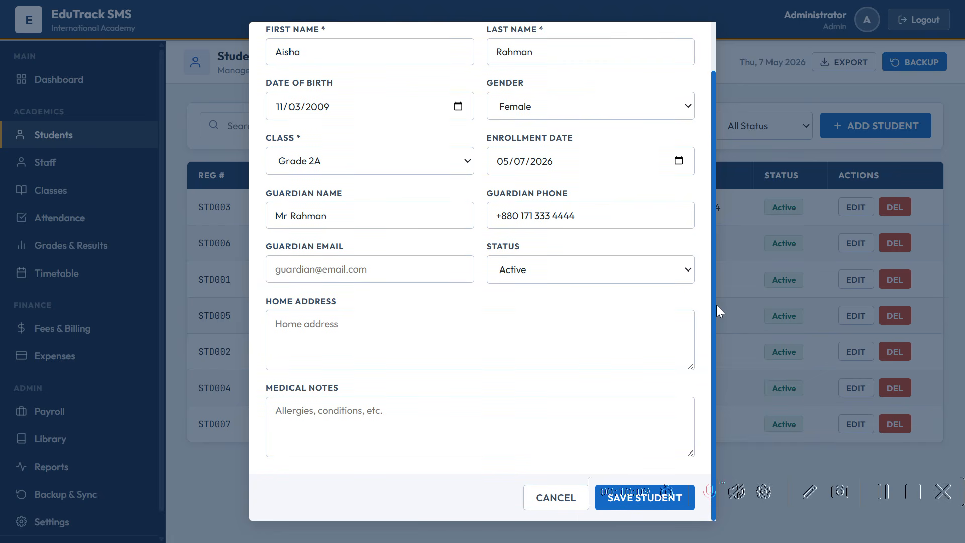
click(285, 418)
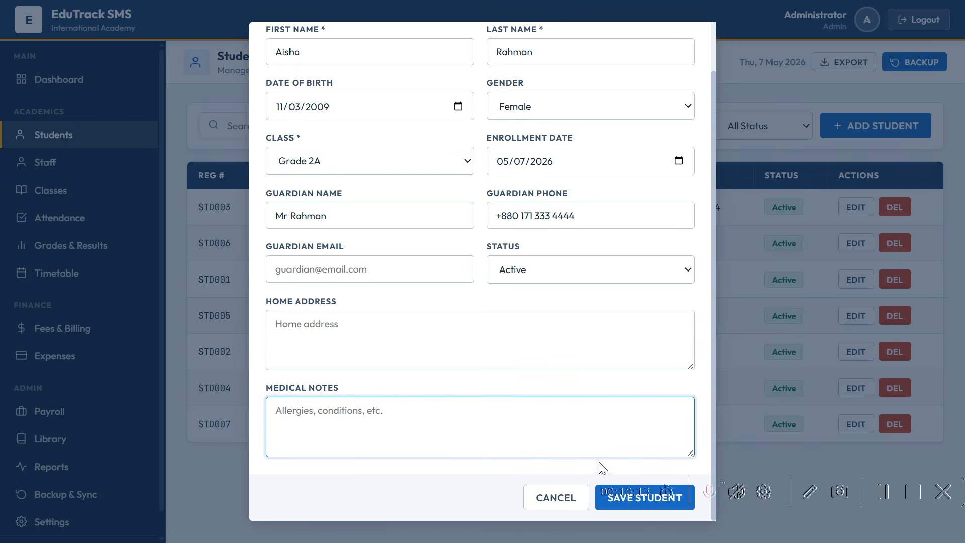
click(557, 496)
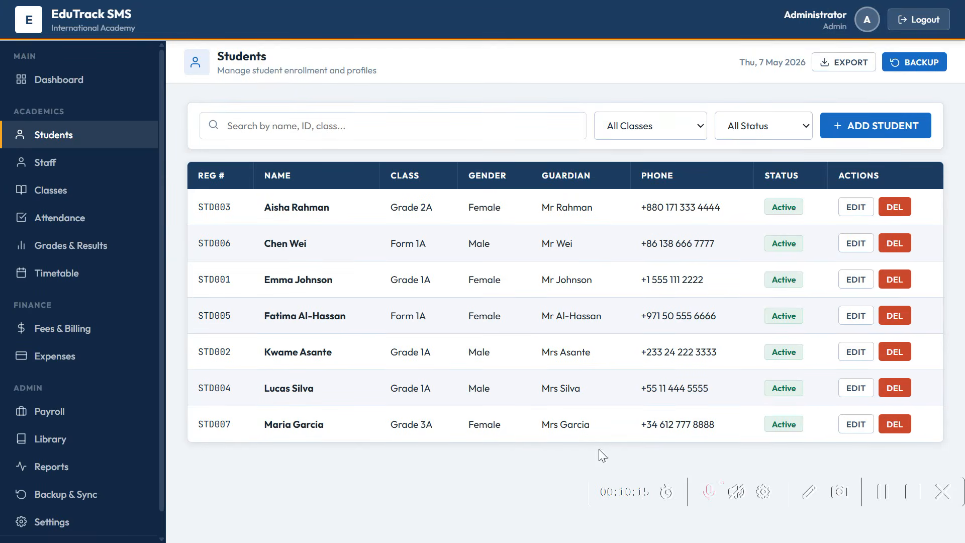
click(842, 124)
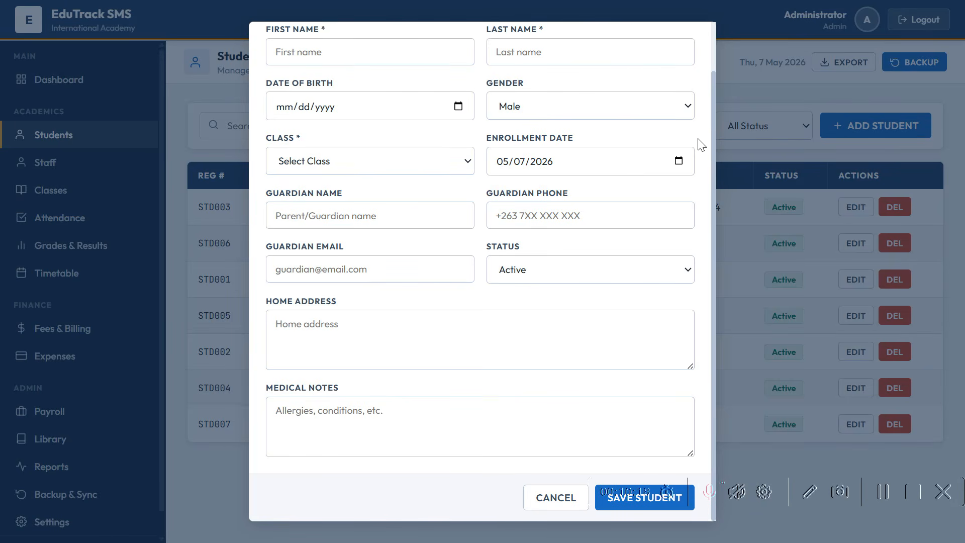
drag(713, 138, 715, 67)
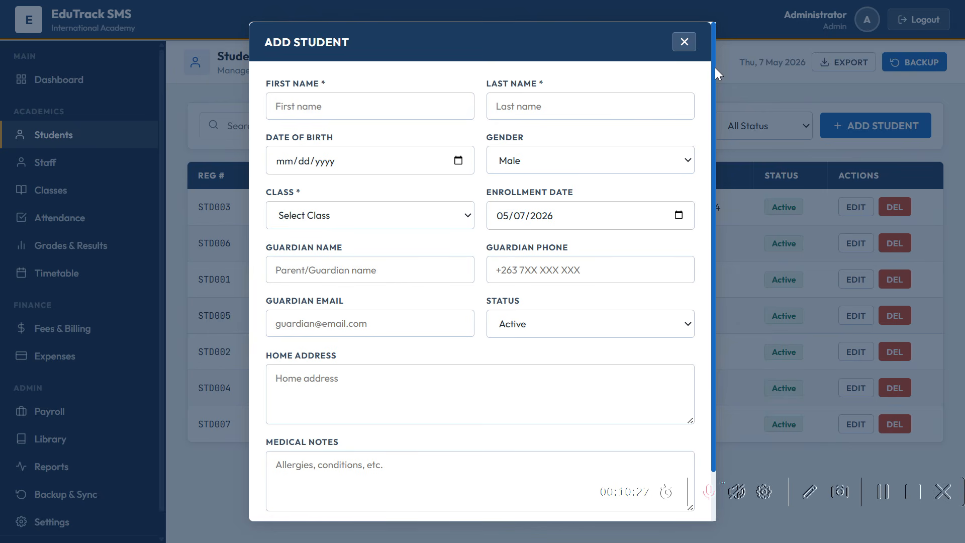
drag(715, 68, 717, 178)
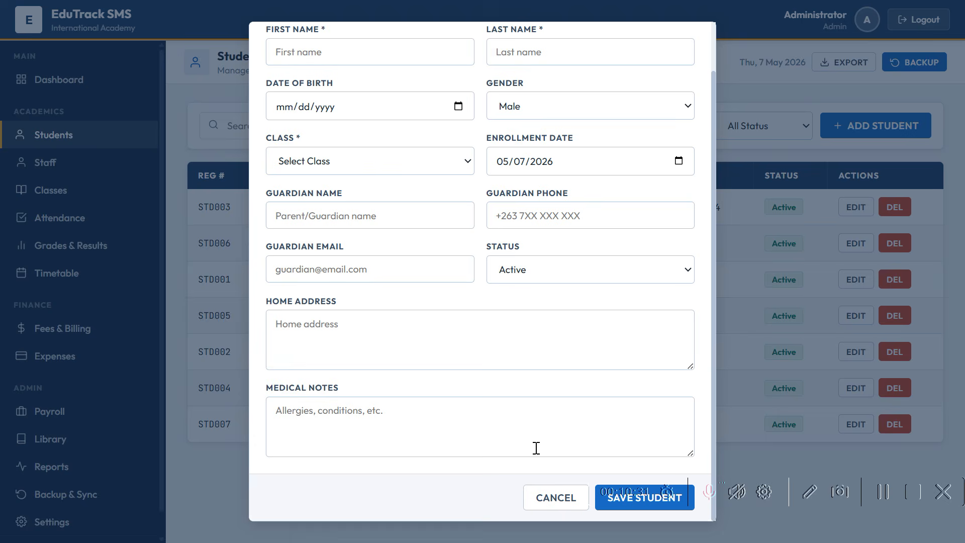
click(547, 495)
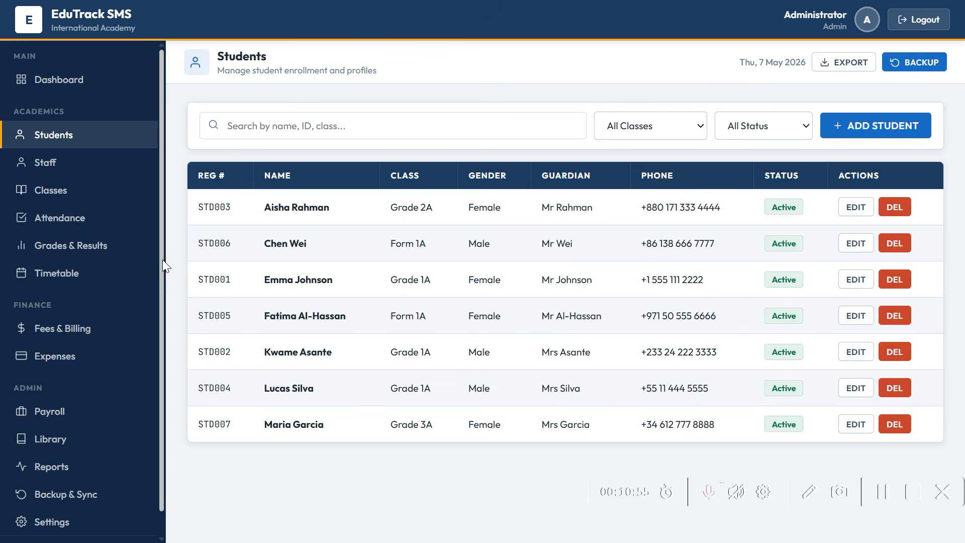
- Check the staff form's Employment Type options, then discard it and go to the Classes page
click(48, 173)
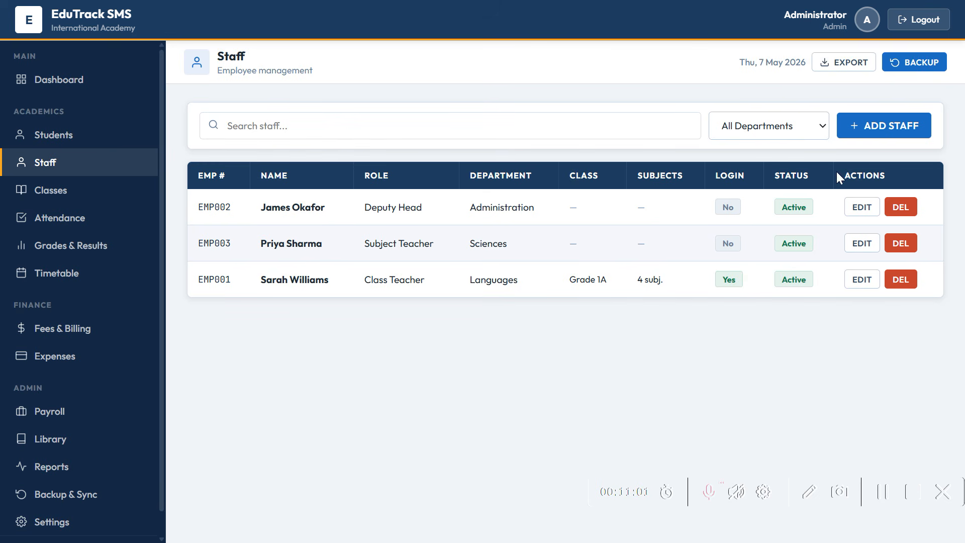
click(850, 210)
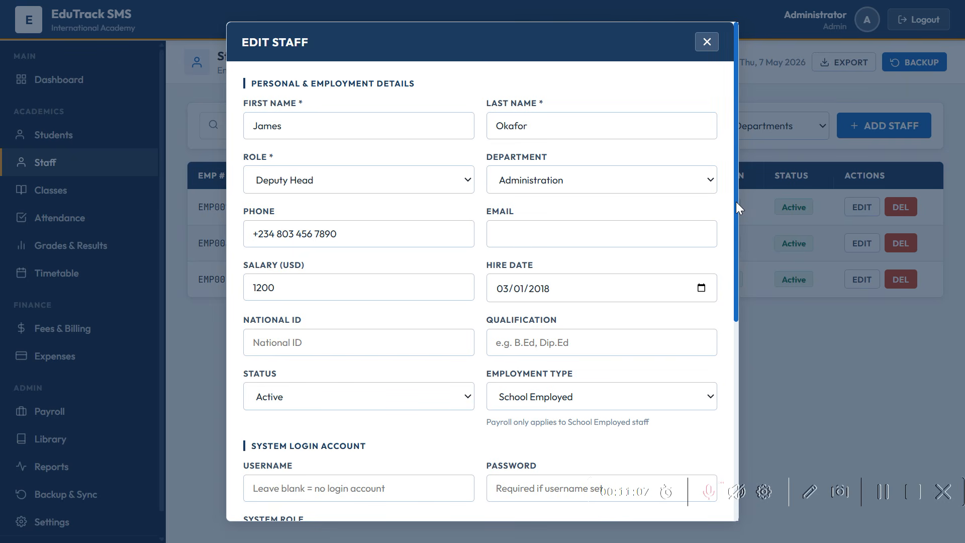
drag(736, 201, 721, 312)
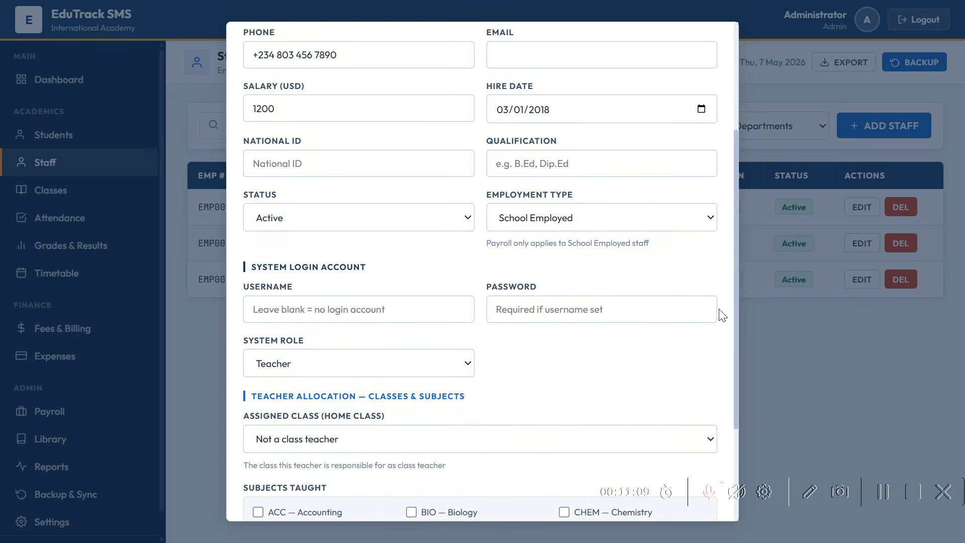
click(549, 157)
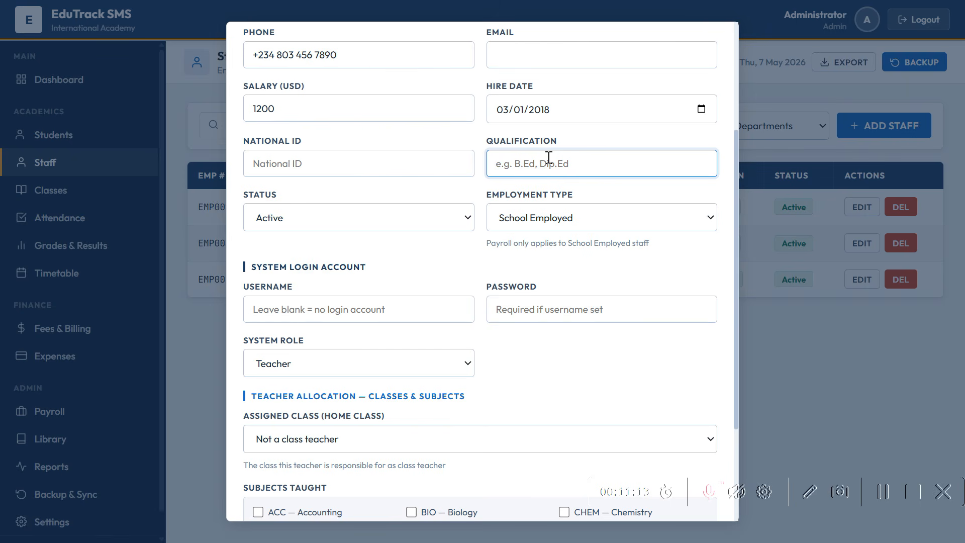
click(594, 221)
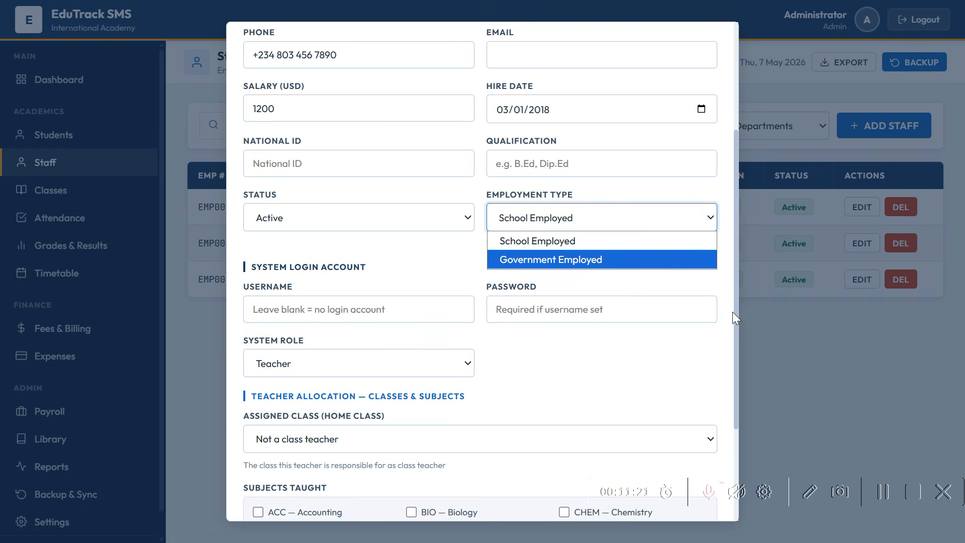
drag(735, 309, 730, 438)
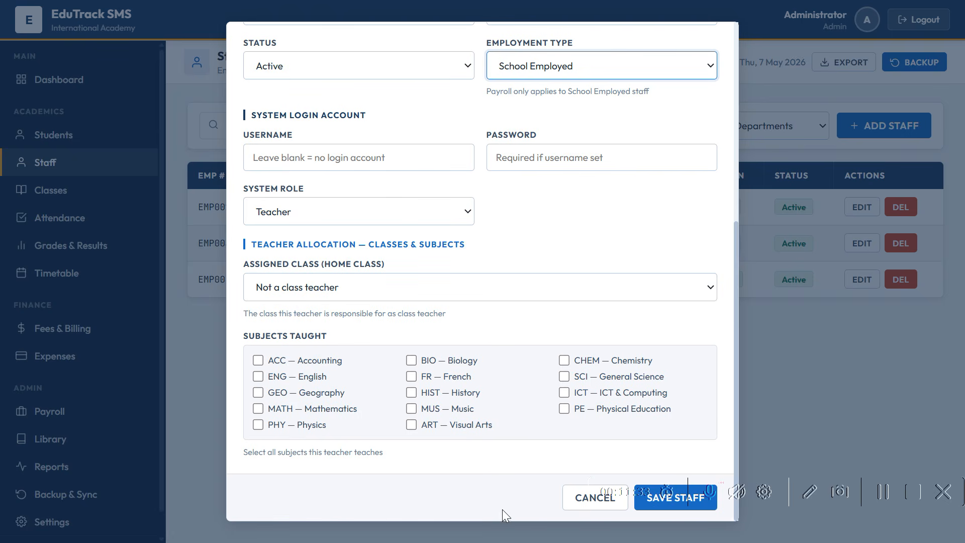
click(567, 501)
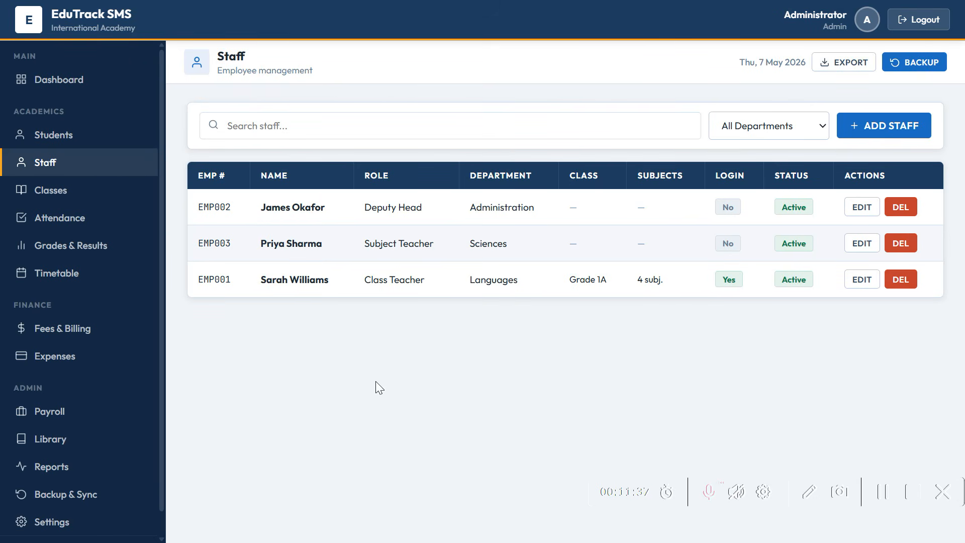
click(54, 206)
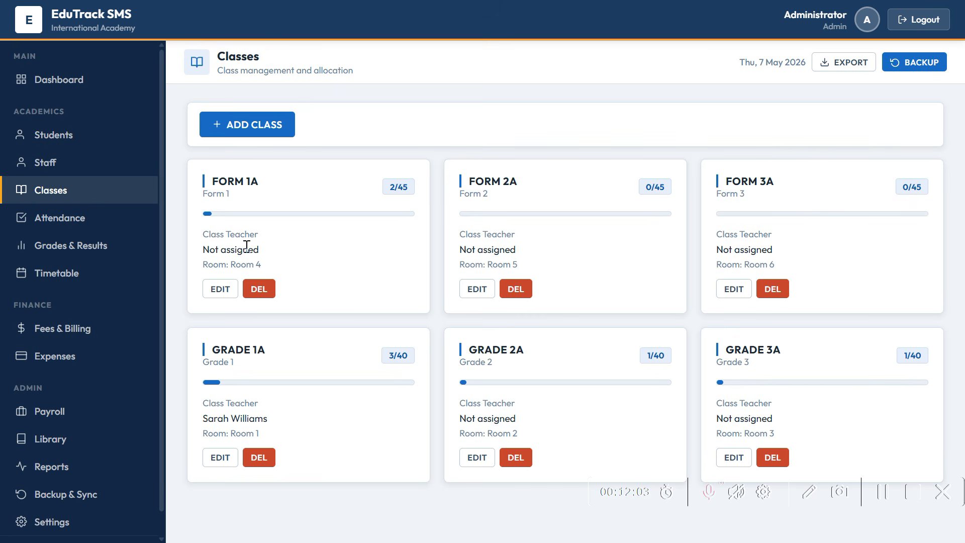
- Save the deputy head as Form 1A's class teacher, then close an unused Add Class form
click(214, 290)
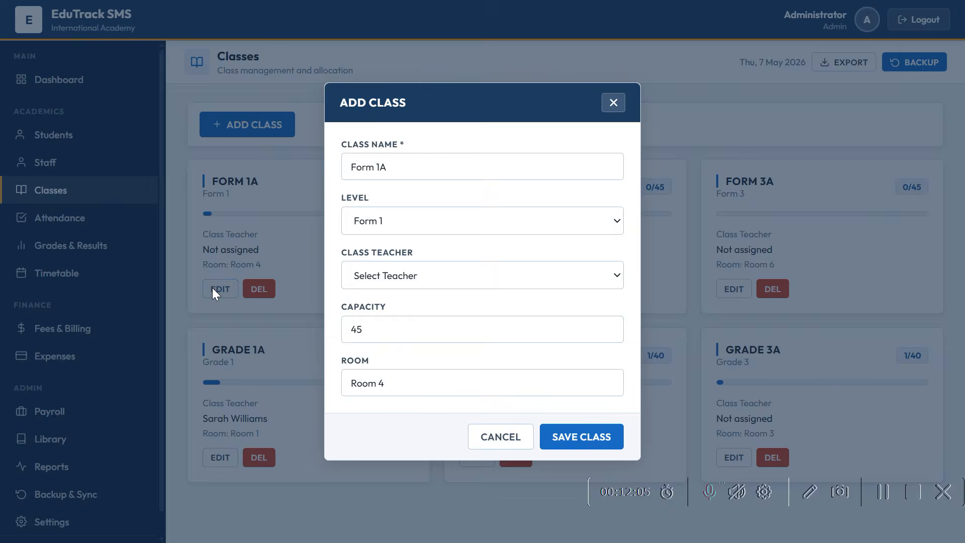
click(448, 281)
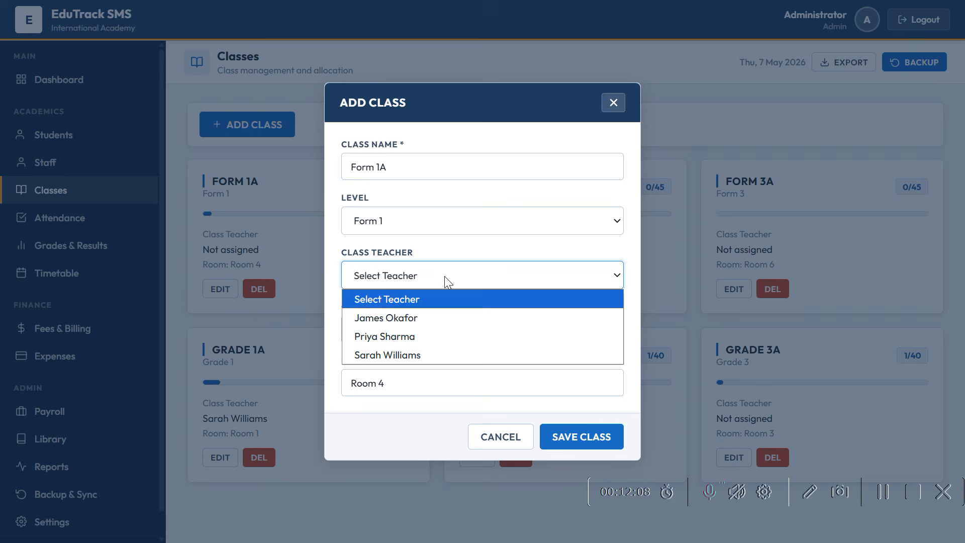
click(438, 319)
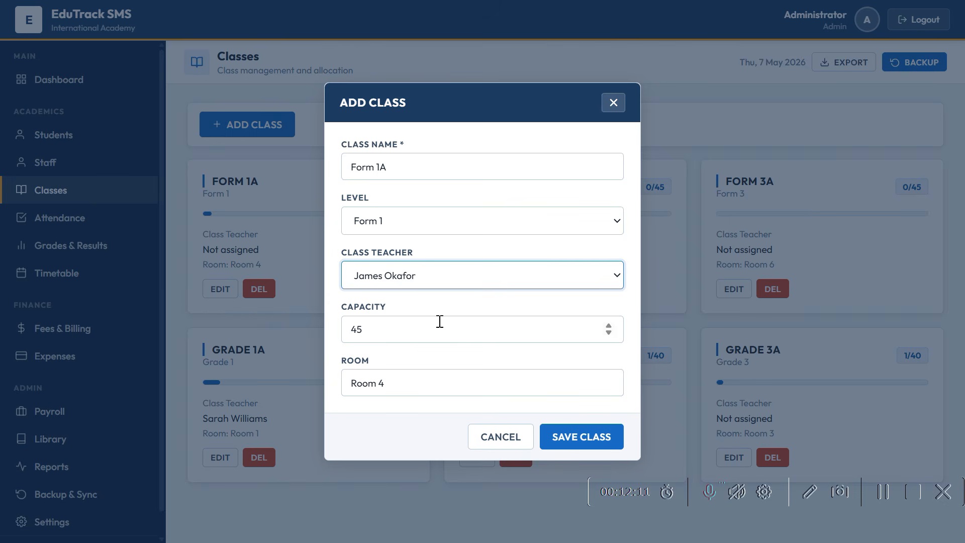
click(565, 441)
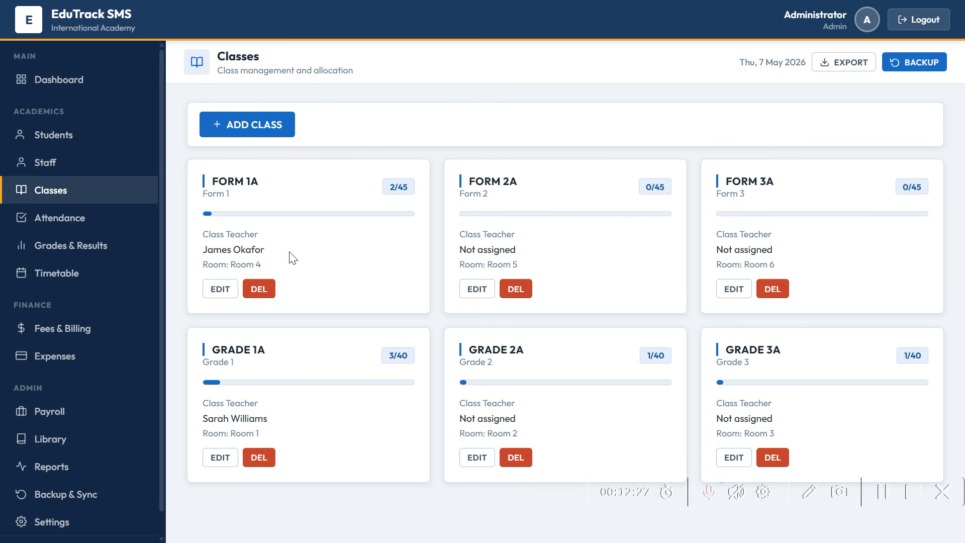
click(258, 127)
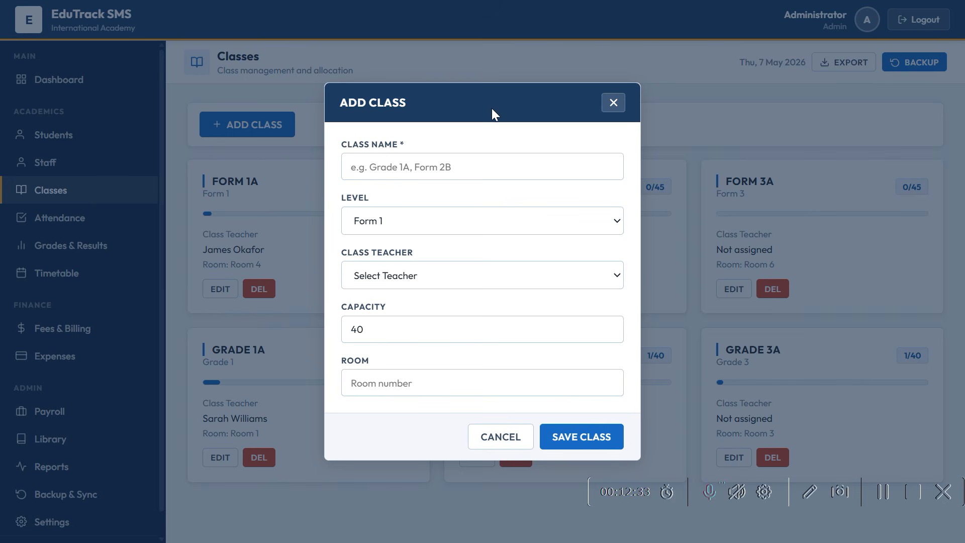
click(612, 103)
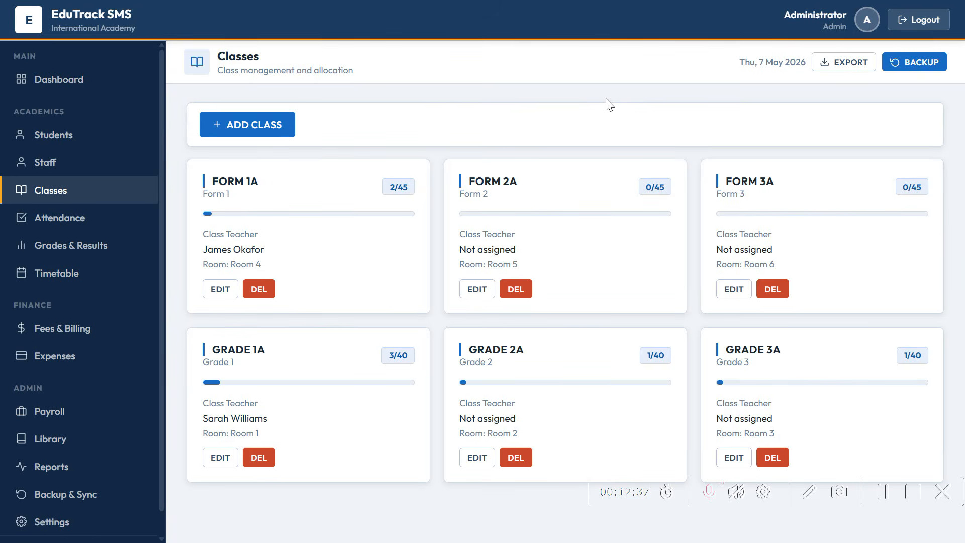
- Mark the first Form 1A student Absent in the attendance register and save it
click(89, 230)
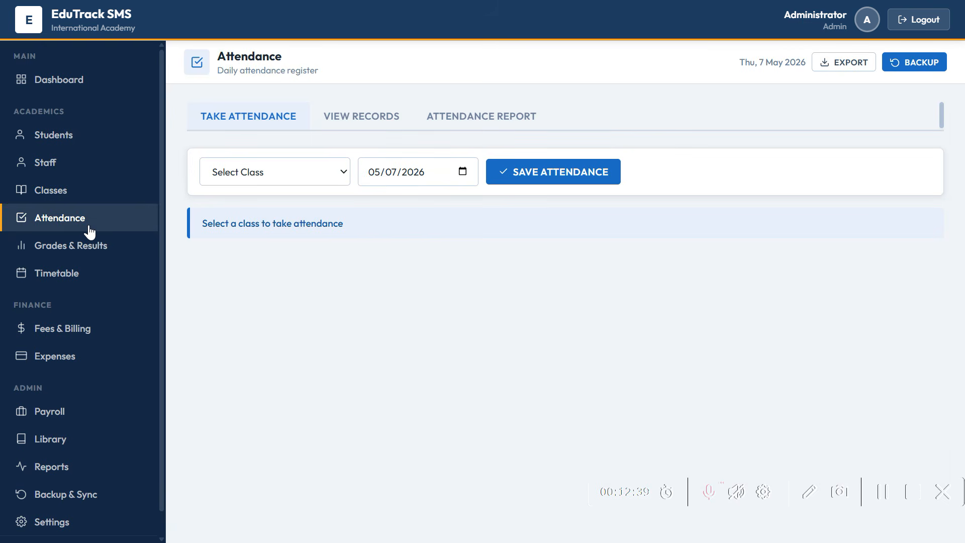
click(330, 173)
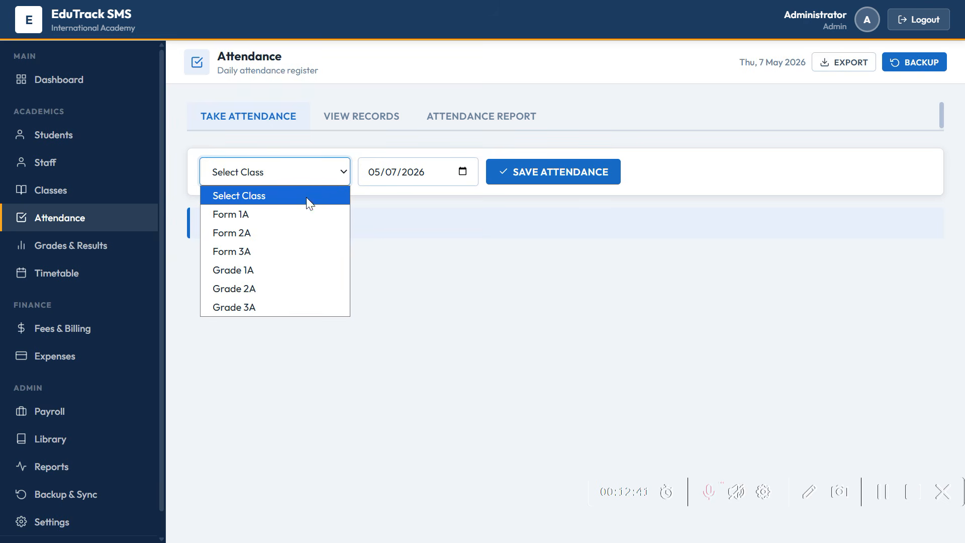
click(293, 215)
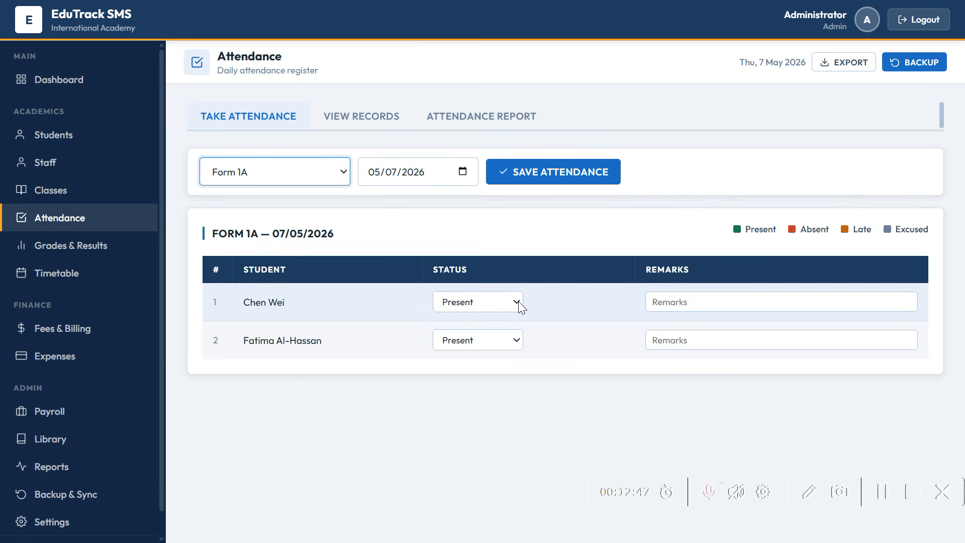
click(517, 301)
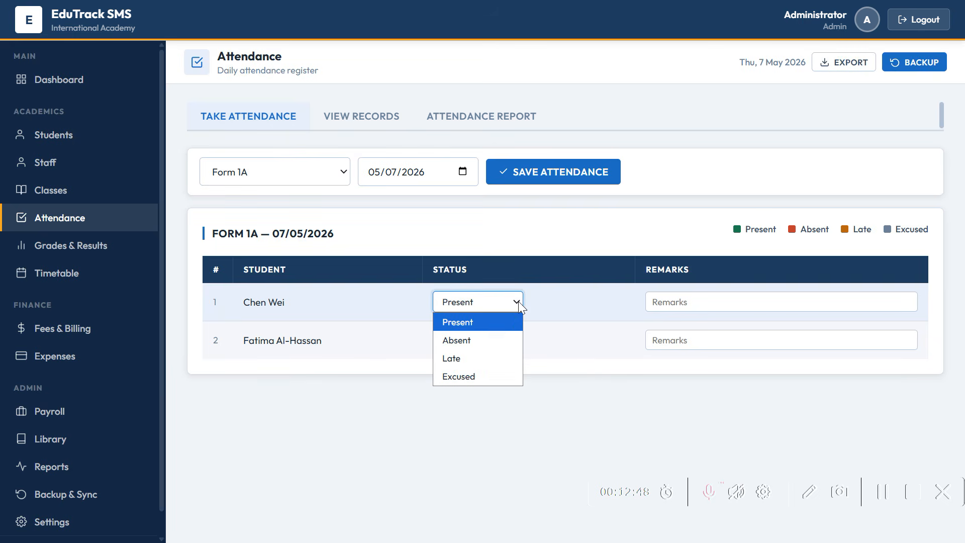
click(502, 339)
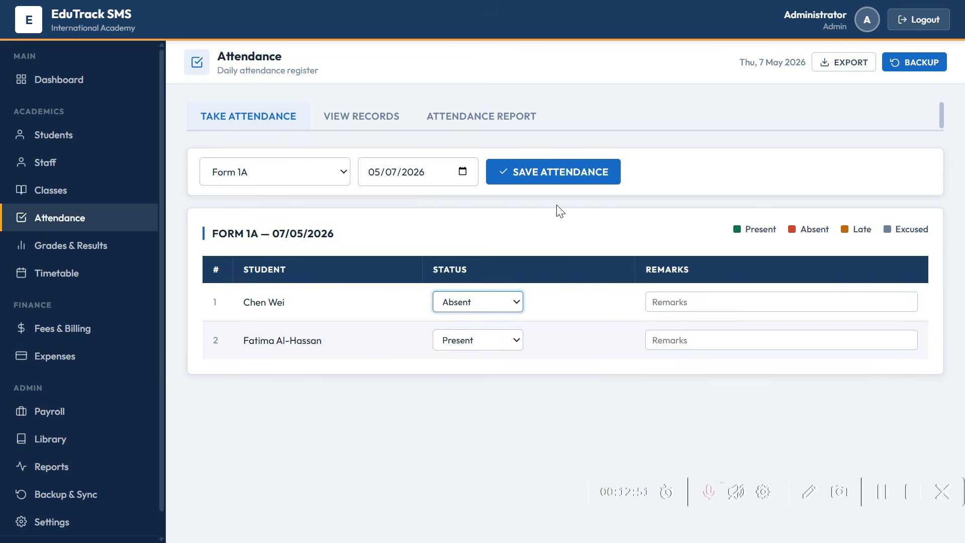
click(558, 187)
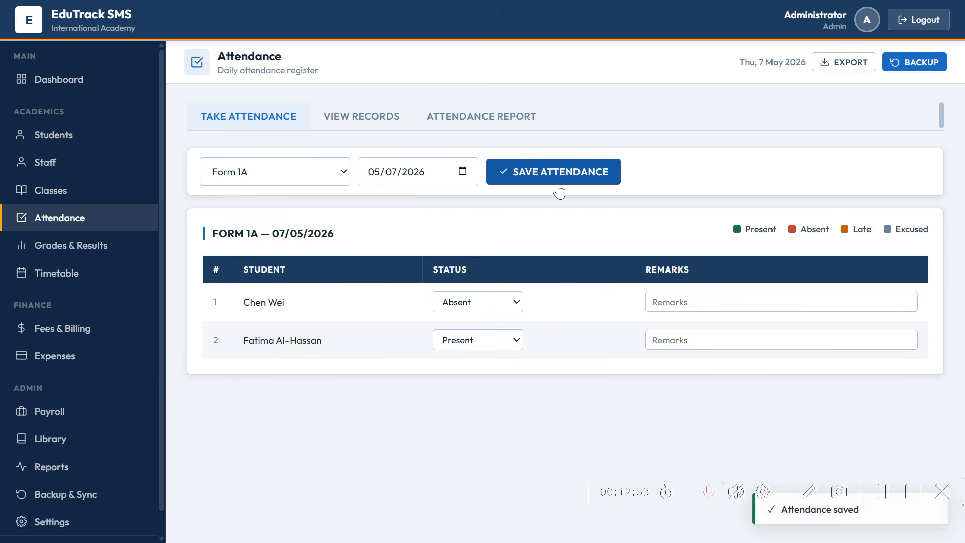
- View the saved attendance records filtered to Form 1A
click(343, 123)
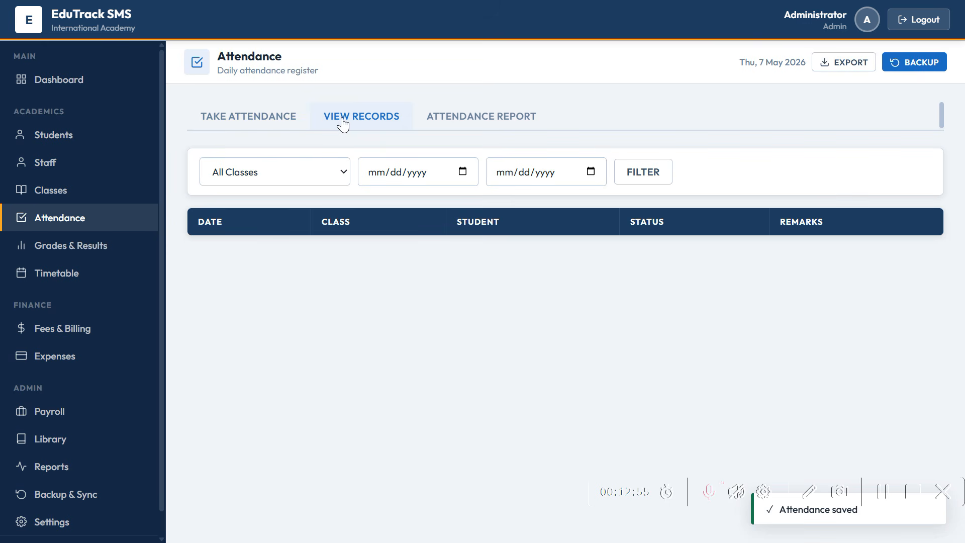
click(337, 172)
click(300, 223)
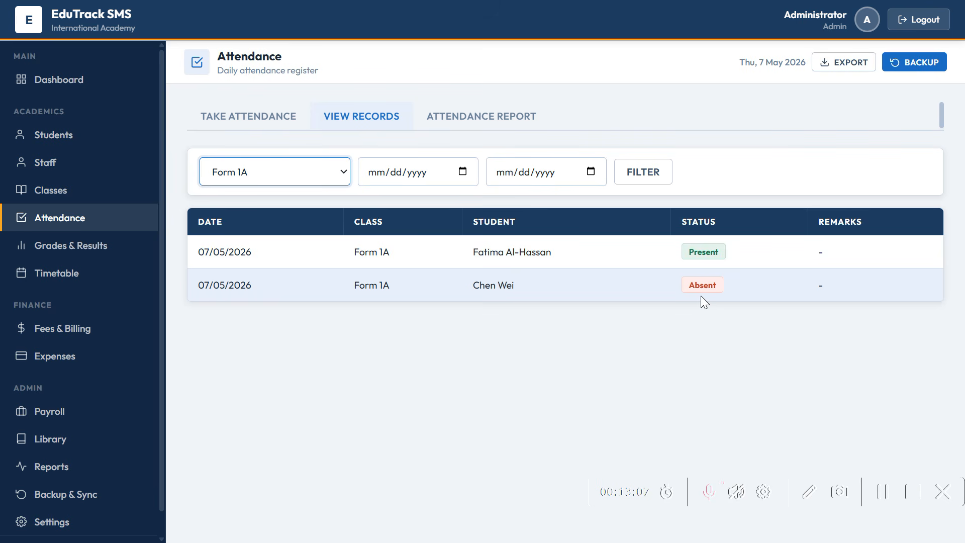
- Generate the Form 1A attendance report for May 2026, then go to Grades & Results
click(486, 123)
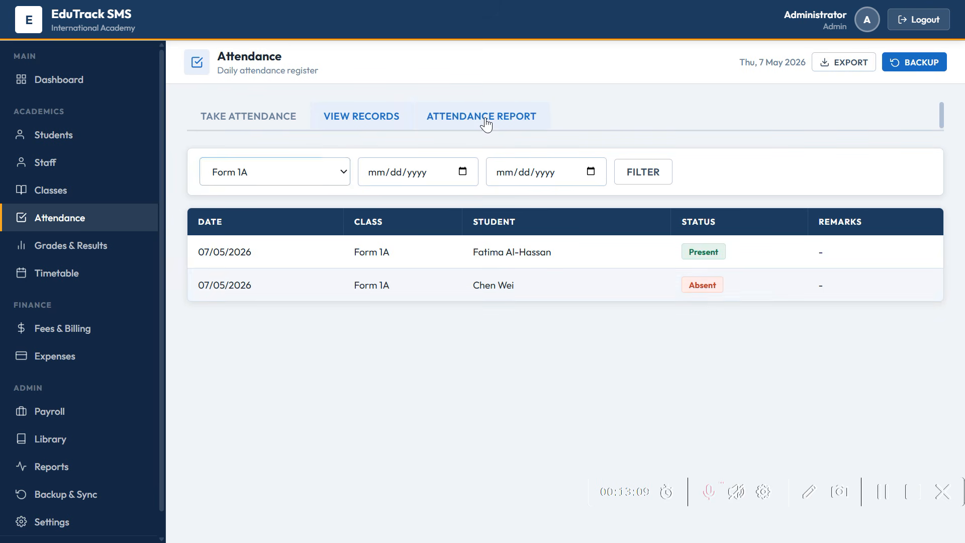
click(331, 174)
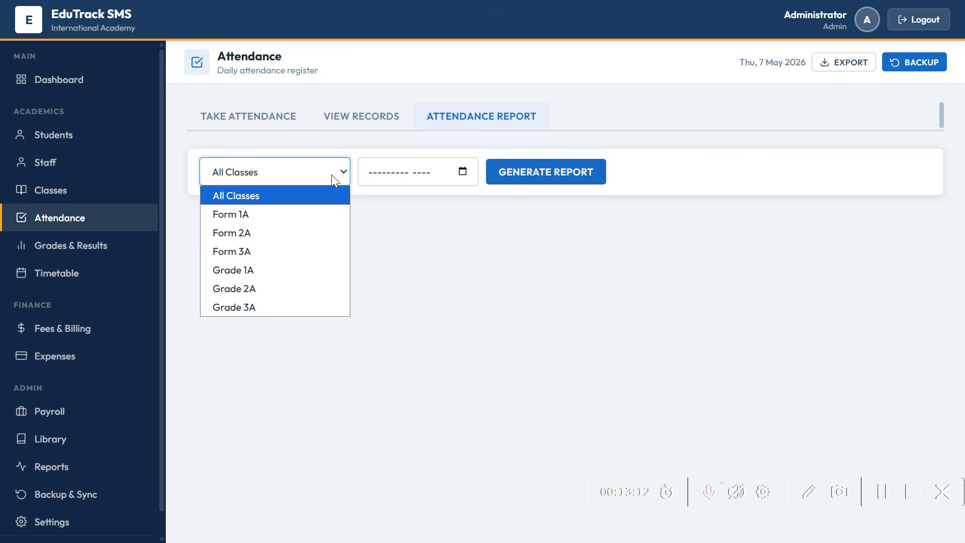
click(312, 210)
click(463, 172)
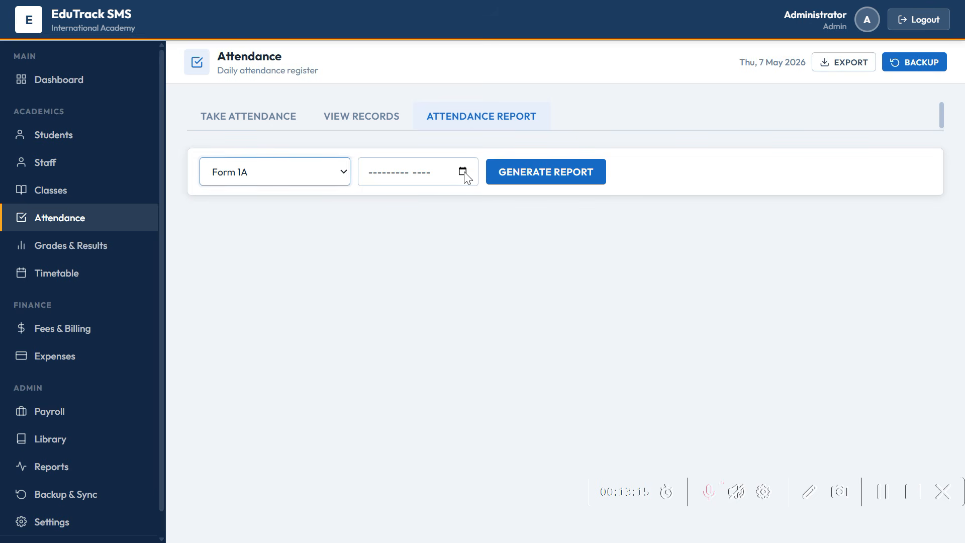
click(394, 251)
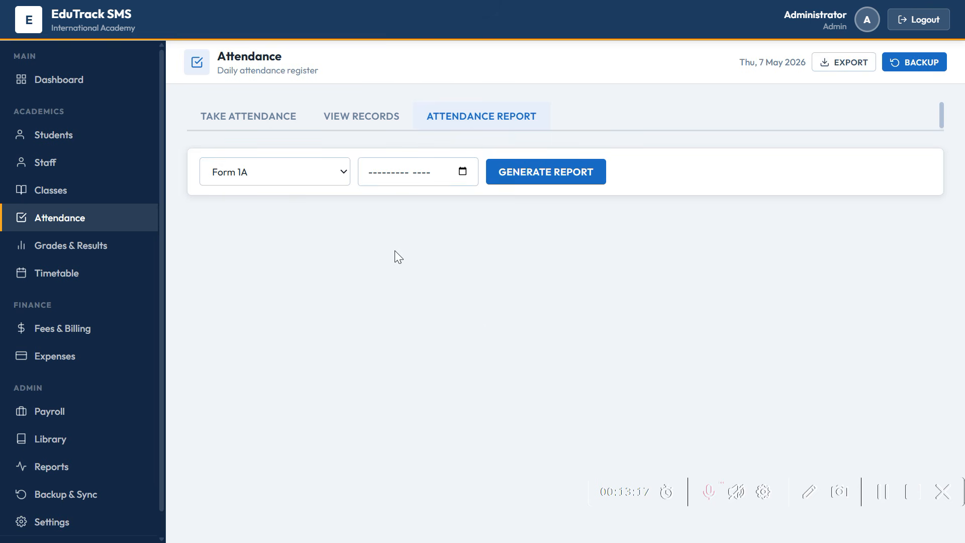
click(495, 183)
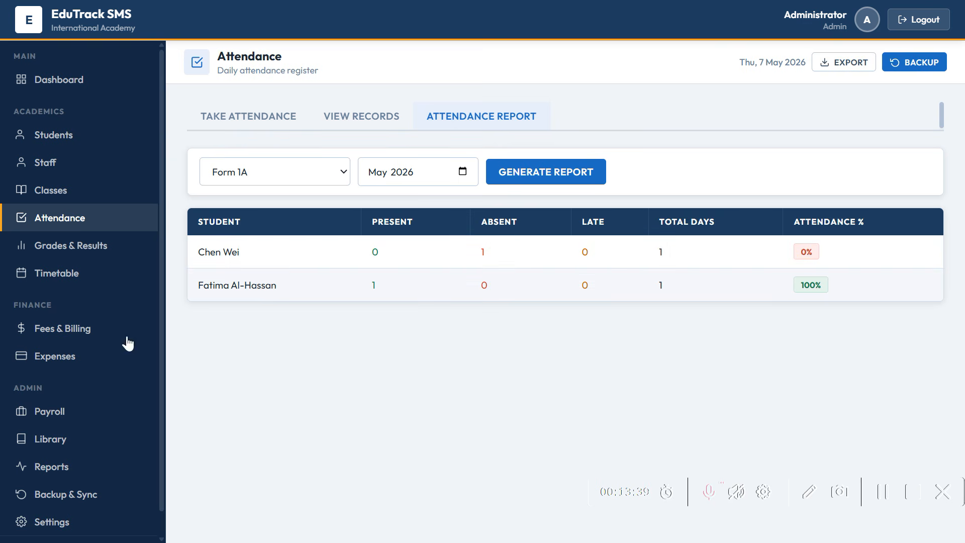
click(63, 253)
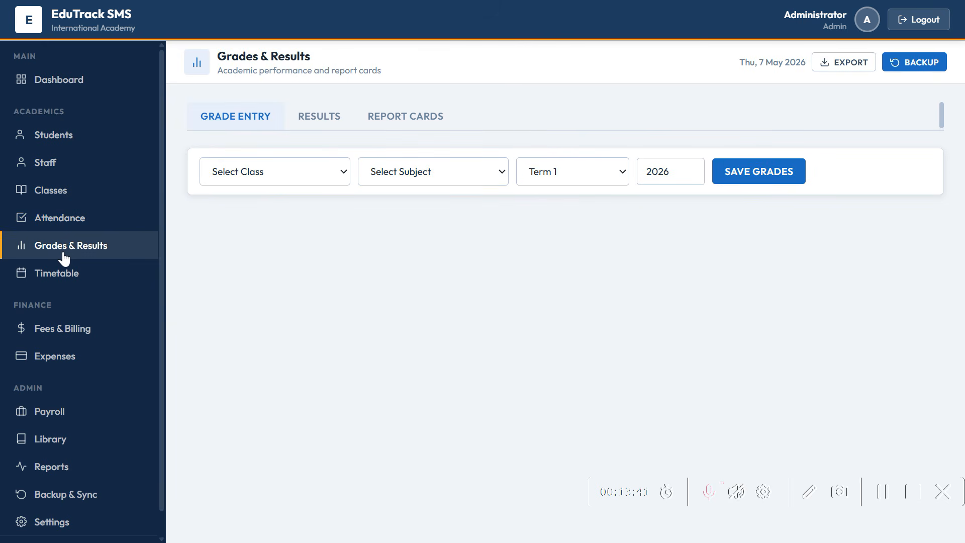
- Enter and save Form 1A ACC - Accounting scores of 88 and 66
click(257, 179)
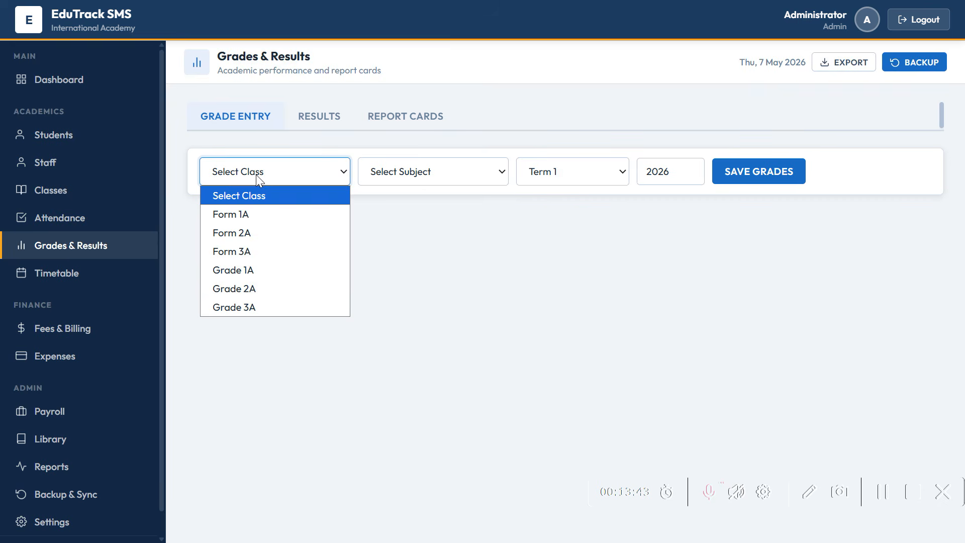
click(257, 219)
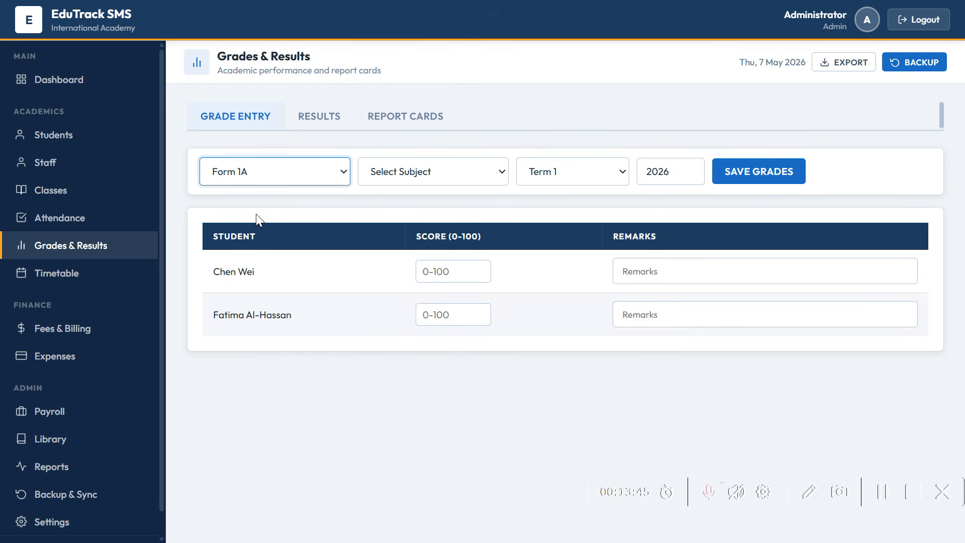
click(429, 171)
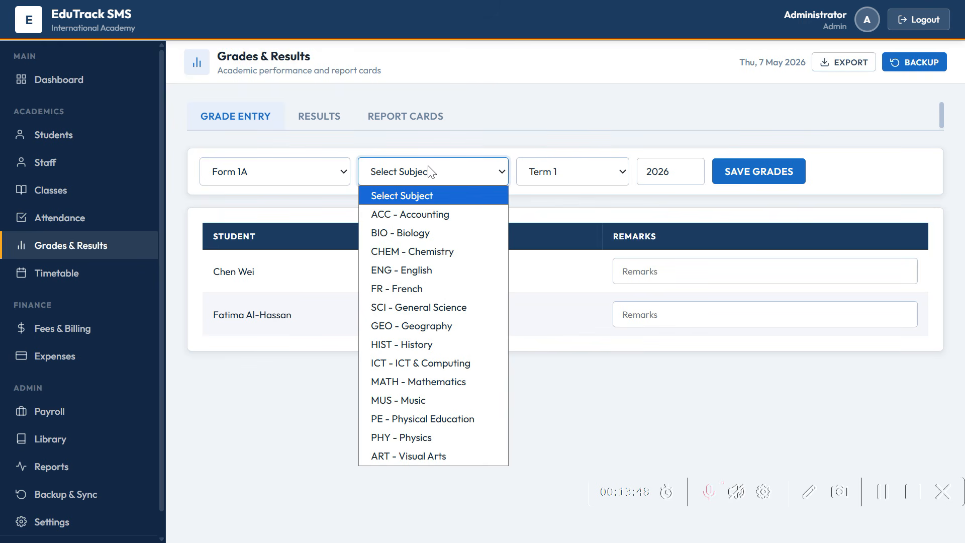
click(415, 216)
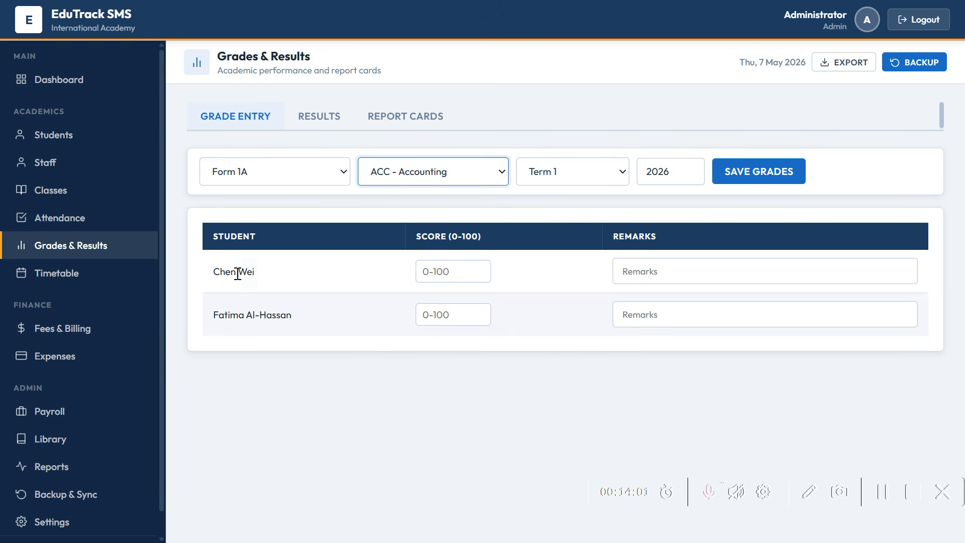
click(439, 271)
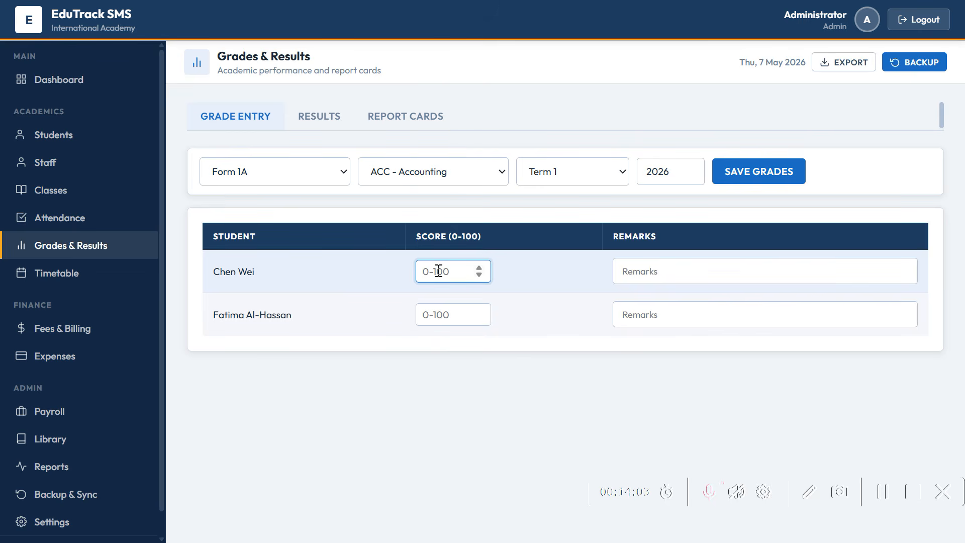
text(88)
click(456, 320)
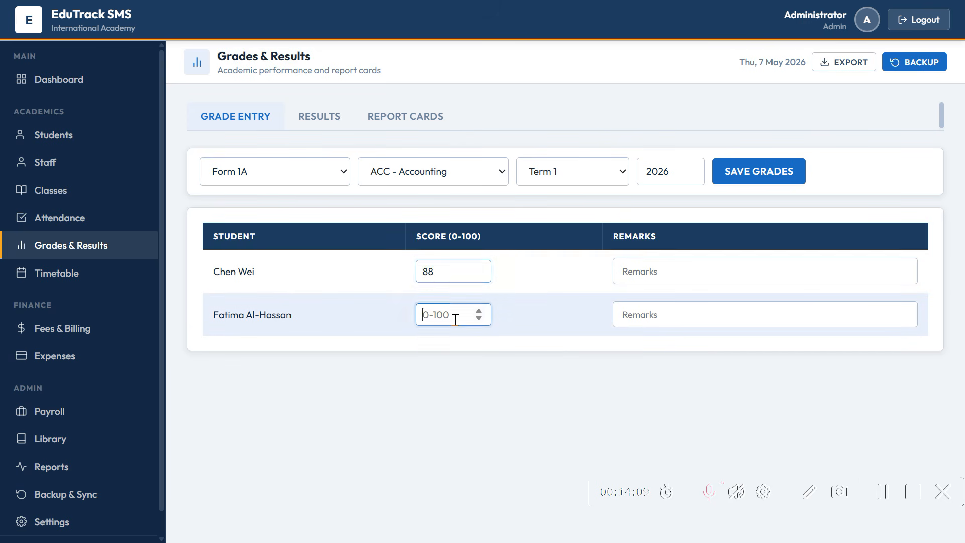
text(66)
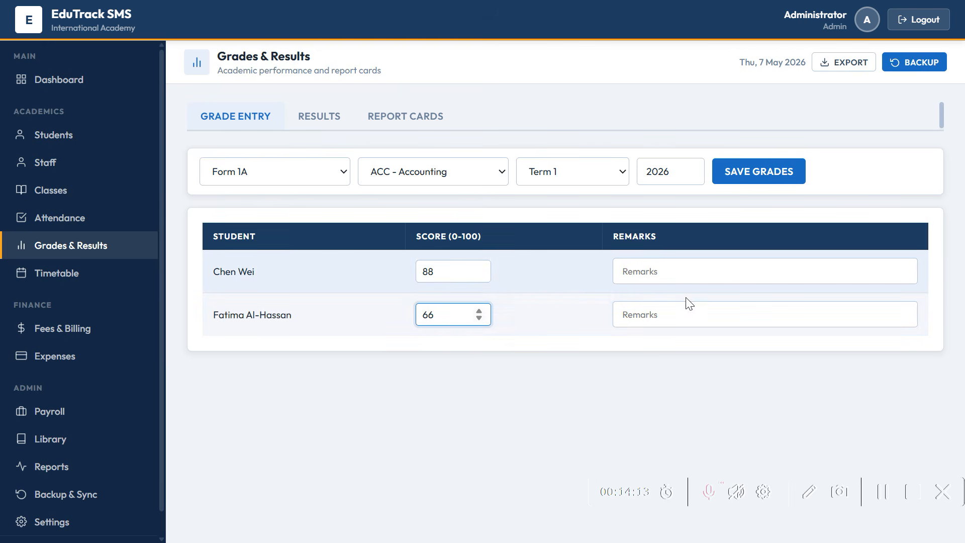
click(765, 180)
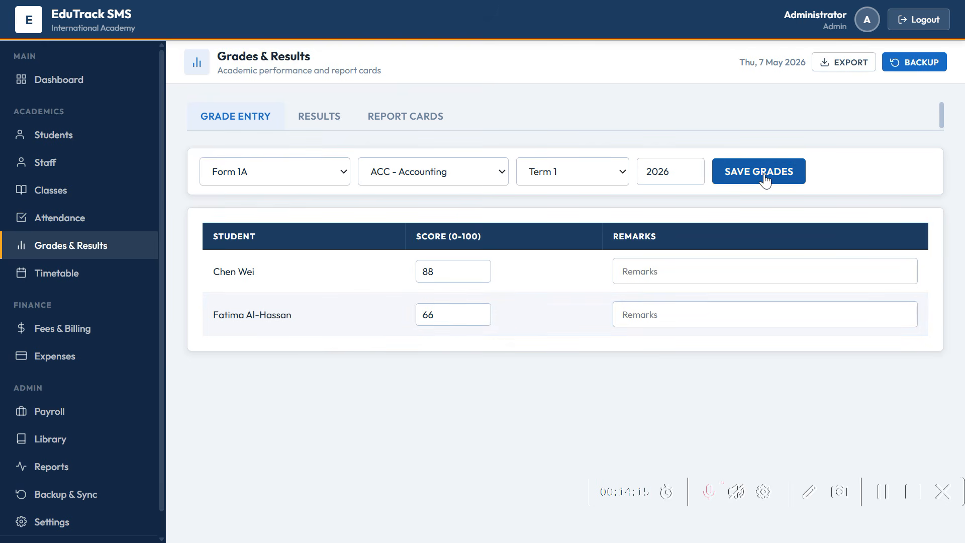
- Change the Form 1A Biology scores to 84 and 68 and save them
click(471, 174)
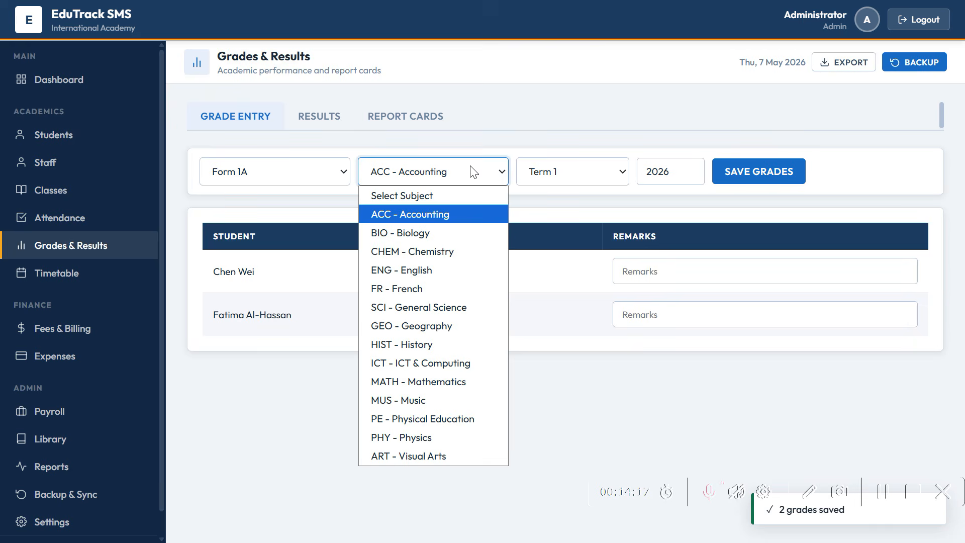
click(434, 233)
click(435, 274)
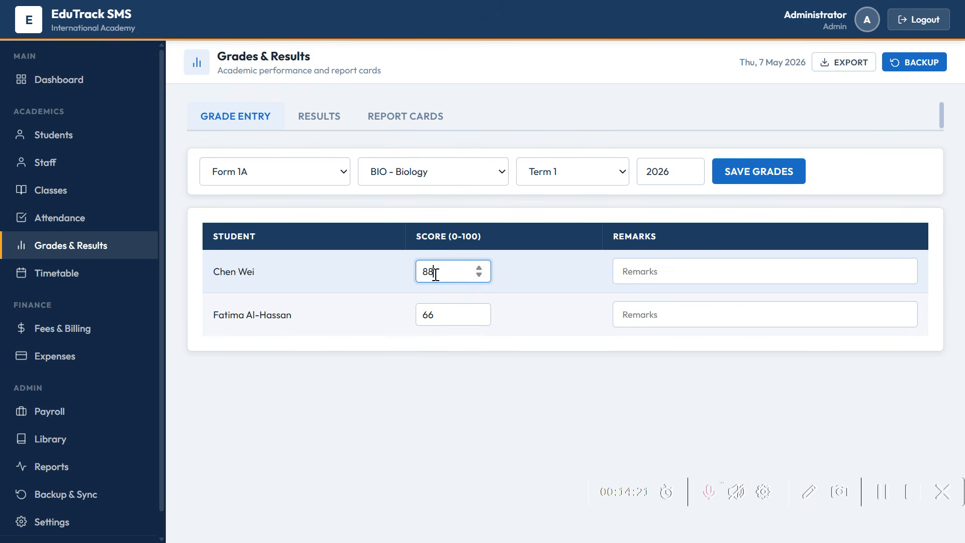
key(BackSpace)
text(4)
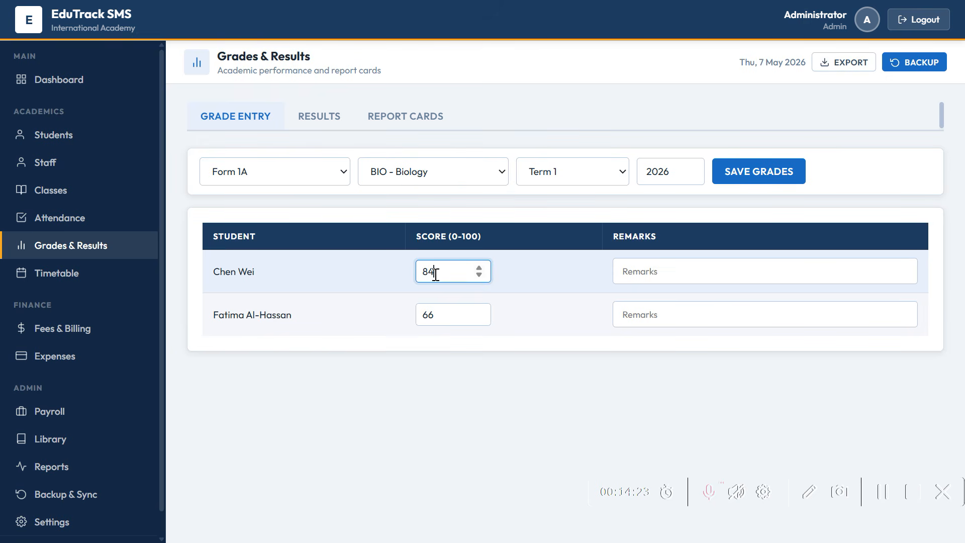
click(452, 322)
key(BackSpace)
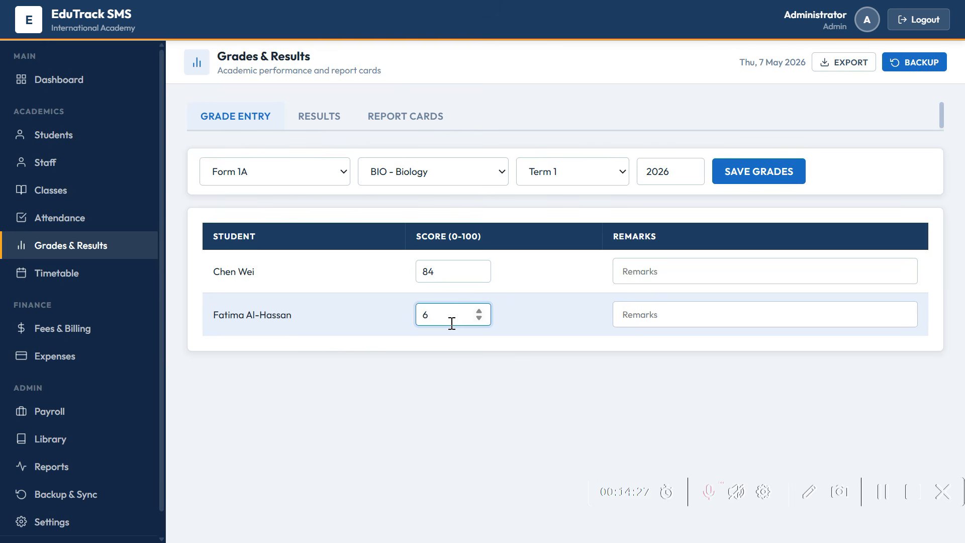
text(8)
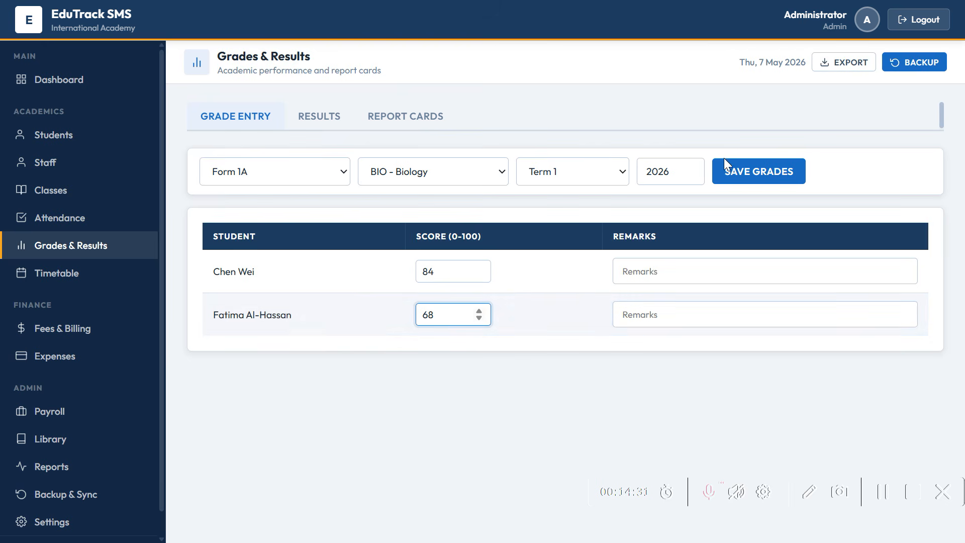
click(730, 172)
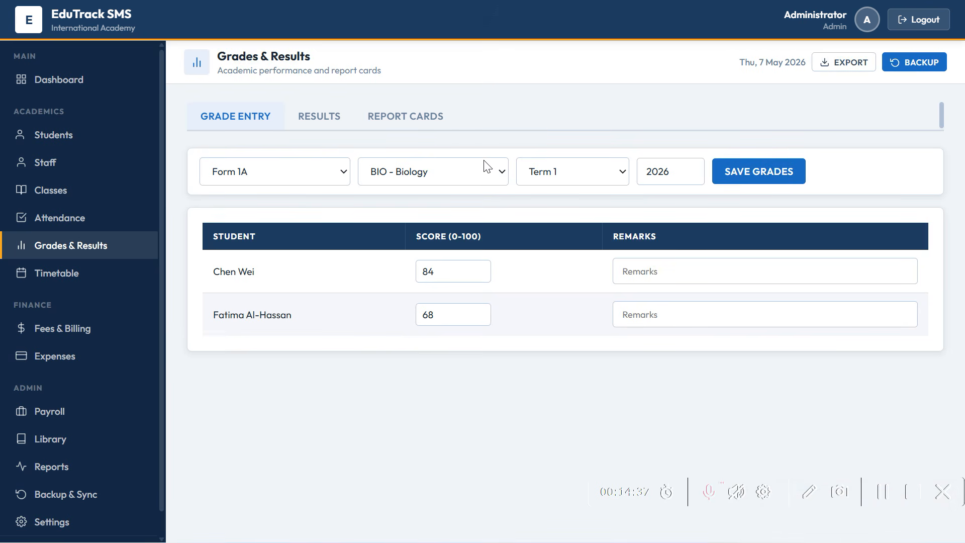
- Enter Form 1A Chemistry scores of 96 and 100 and save them
click(497, 175)
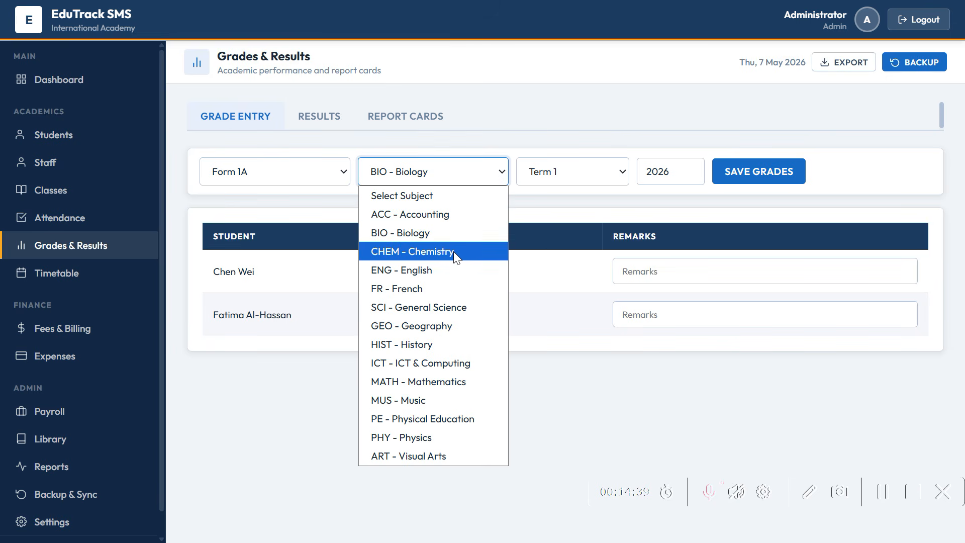
key(Escape)
click(442, 271)
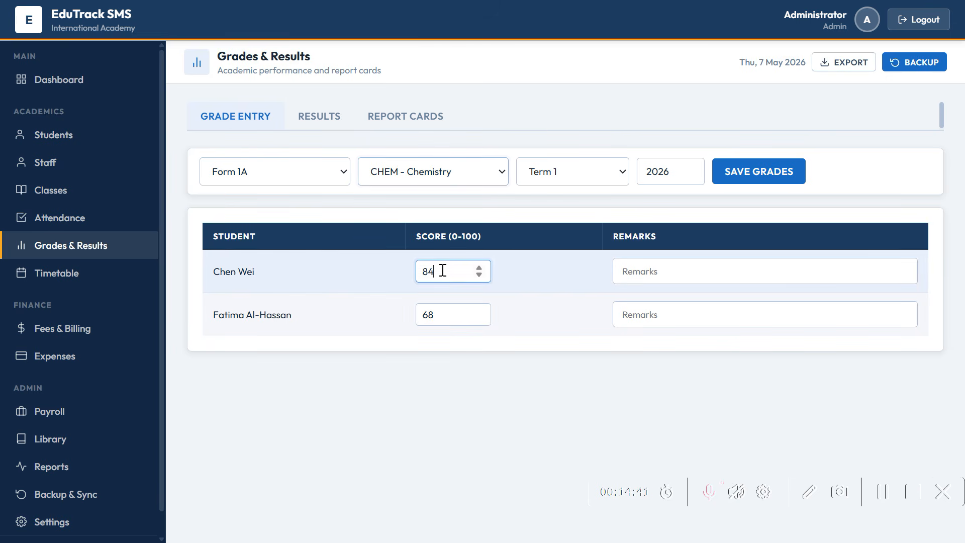
key(BackSpace)
key(BackSpace)
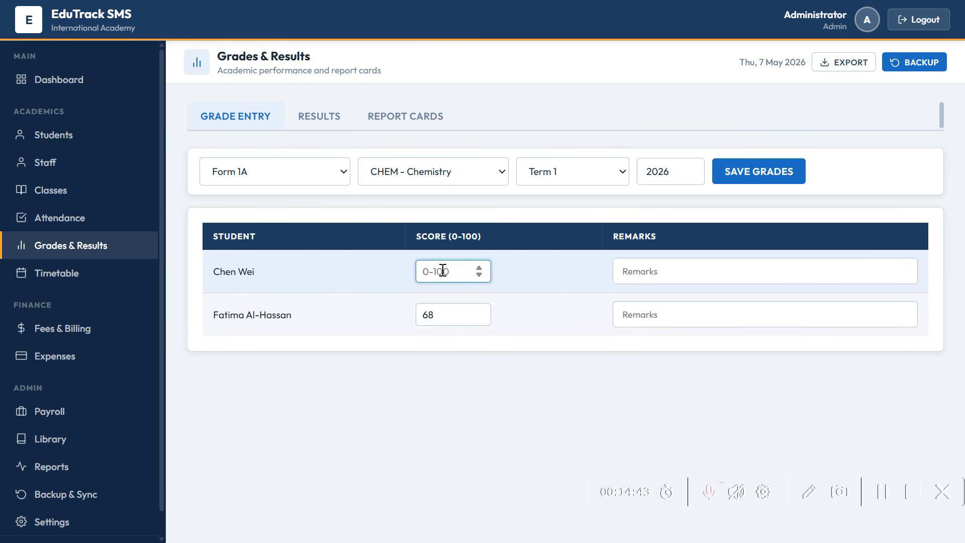
text(96)
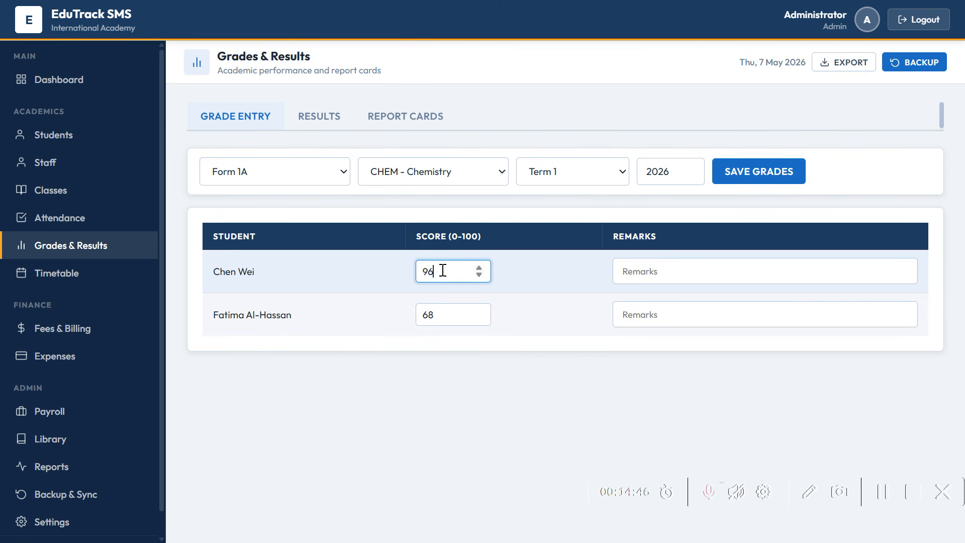
click(450, 311)
key(BackSpace)
key(BackSpace)
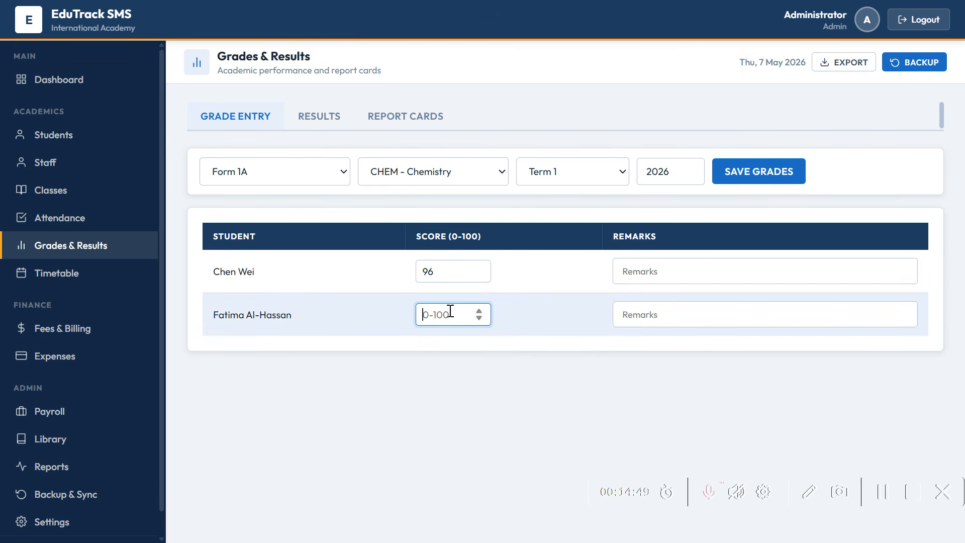
text(100)
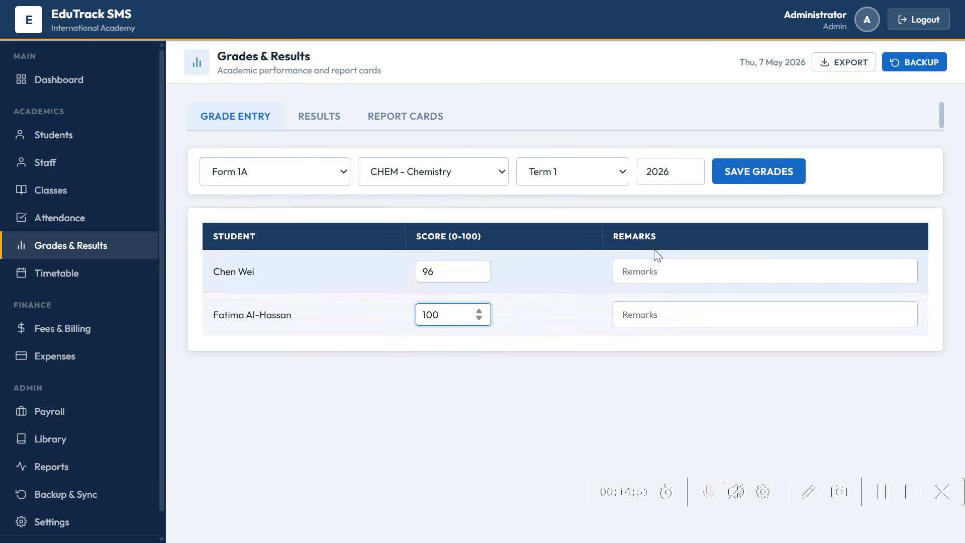
click(731, 181)
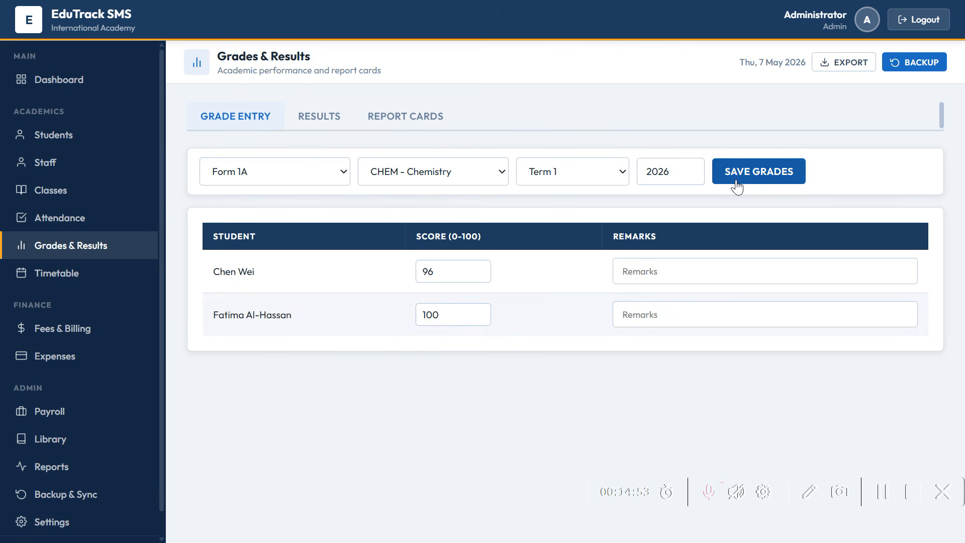
- Switch to ENG - English, keep 96, change the second score to 56, and save
click(417, 177)
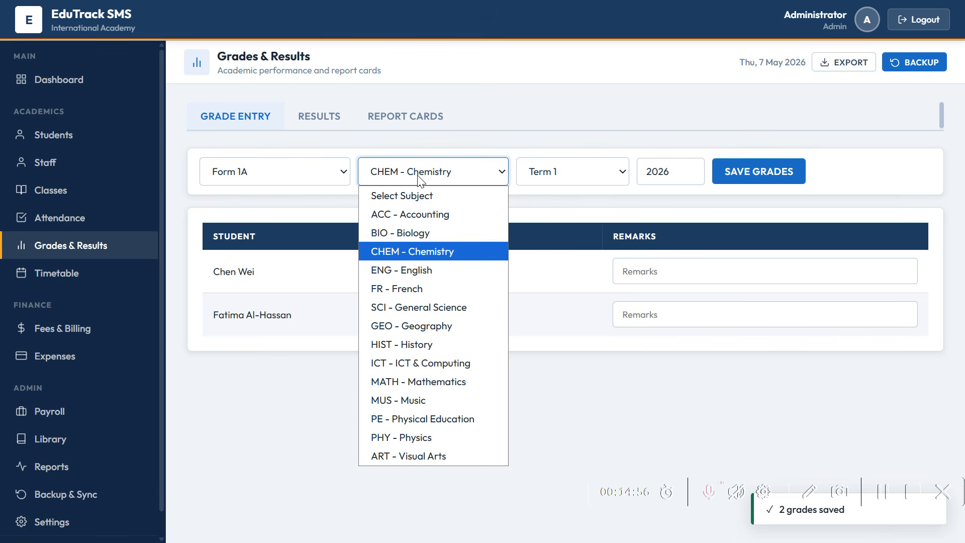
click(412, 276)
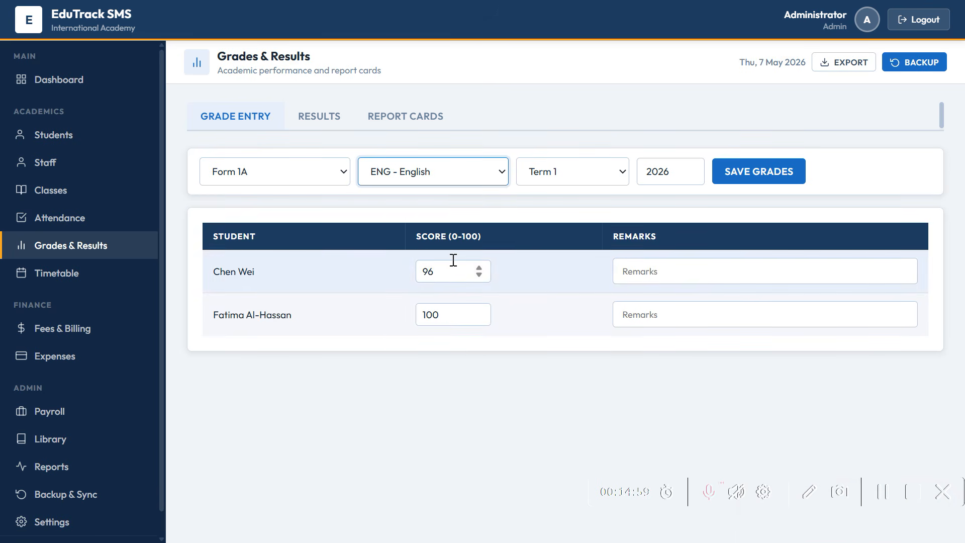
click(446, 277)
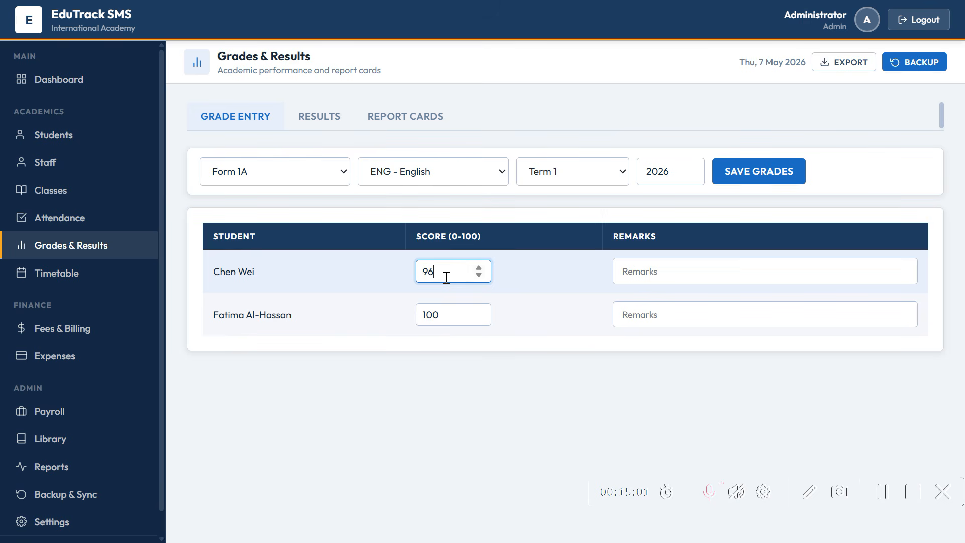
click(439, 315)
key(BackSpace)
key(BackSpace)
key(BackSpace)
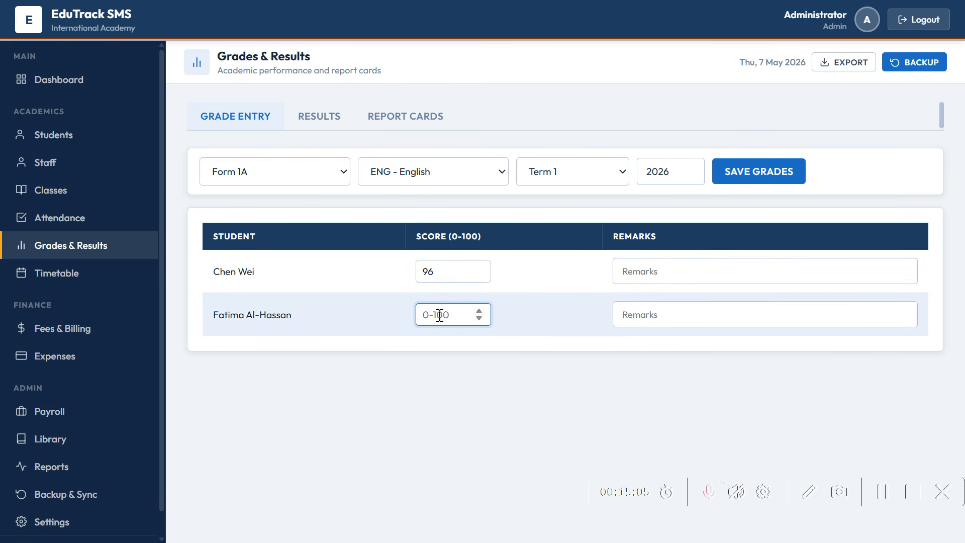
text(56)
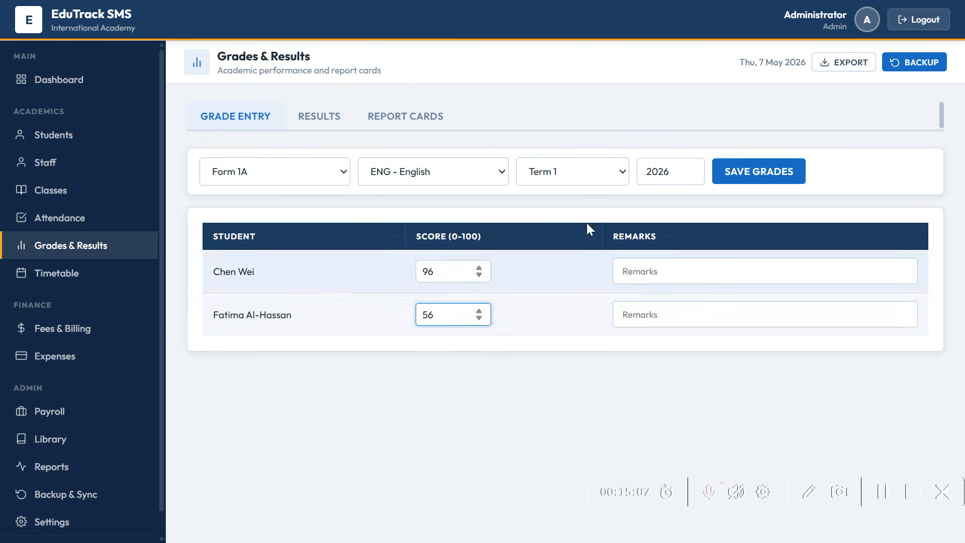
click(800, 183)
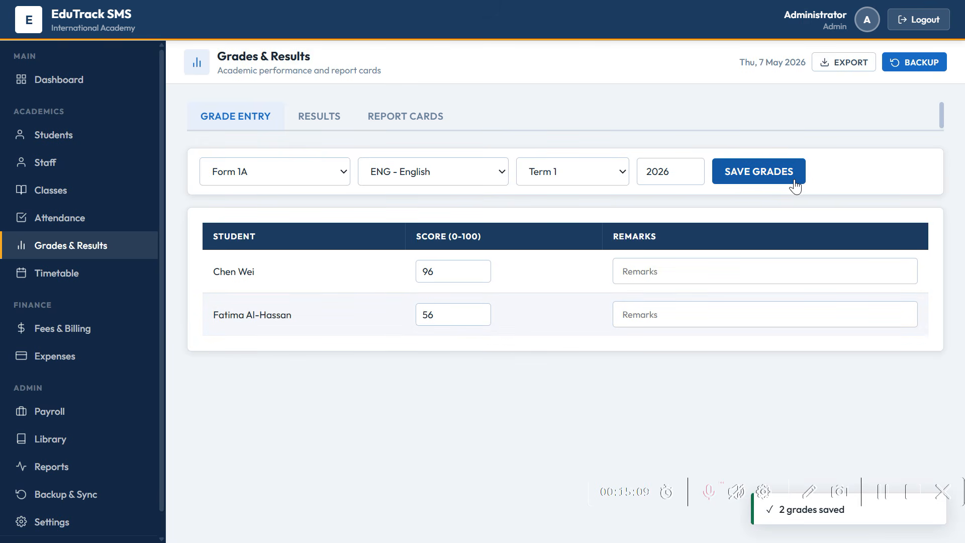
- Show the Form 1A results ranking, then move to the Report Cards tab
click(337, 124)
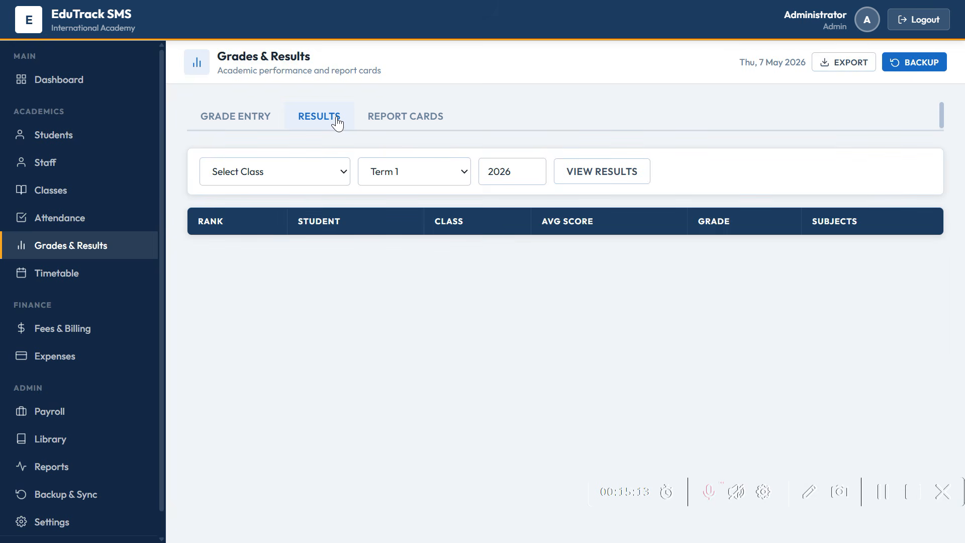
click(290, 166)
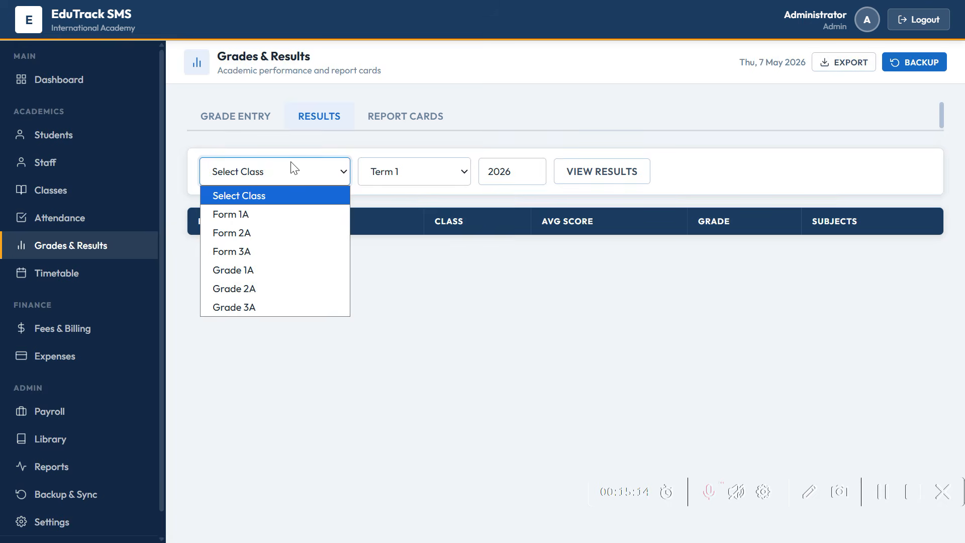
click(242, 216)
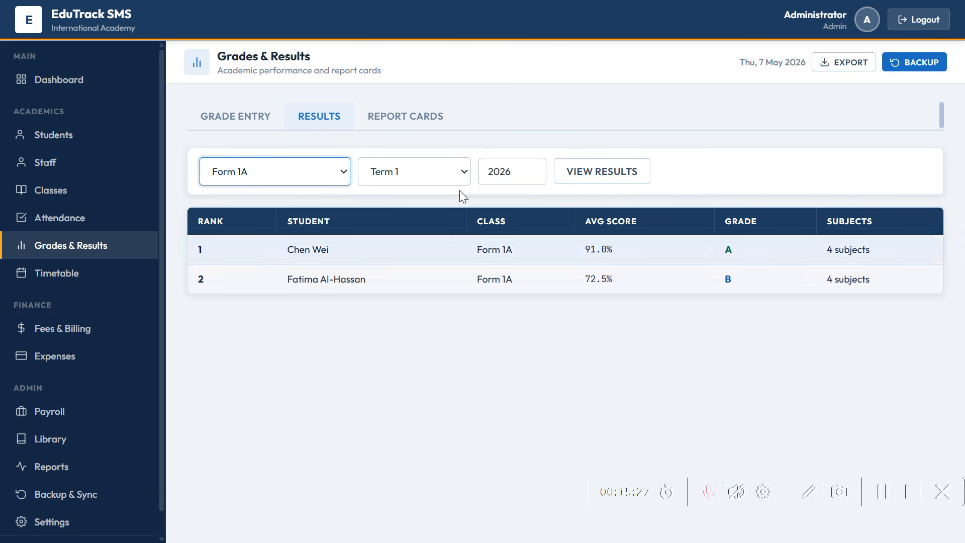
click(416, 122)
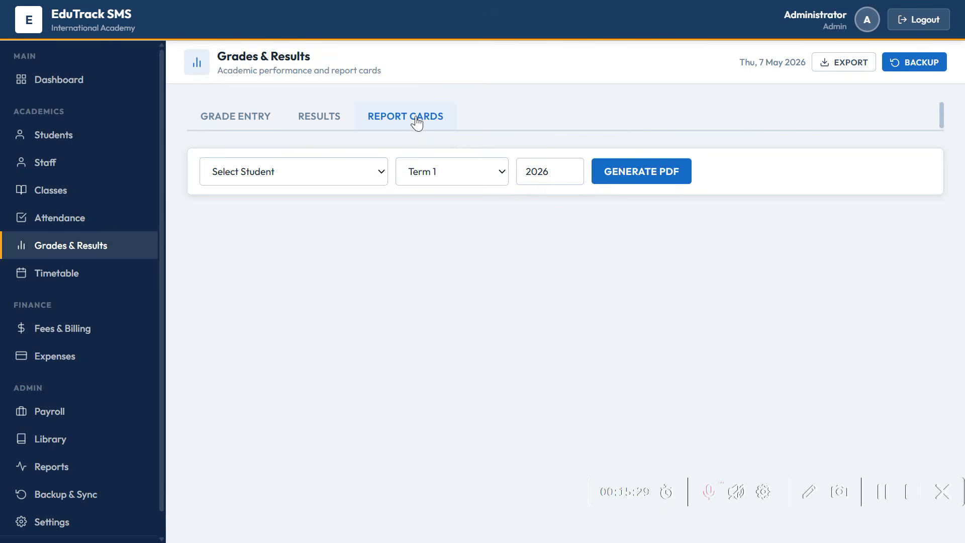
- Generate a Form 1A student's Term 1 2026 report card and highlight its Class and Term details
click(358, 173)
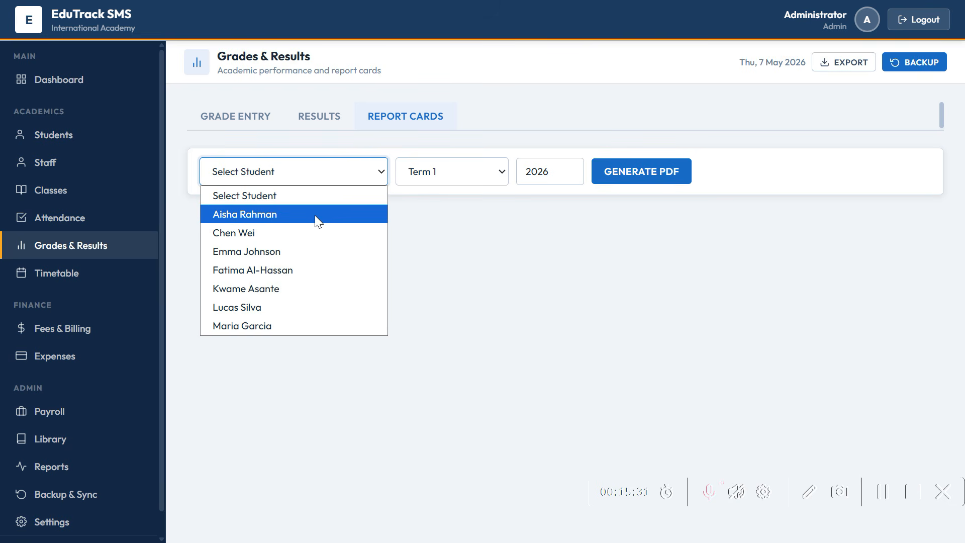
click(316, 241)
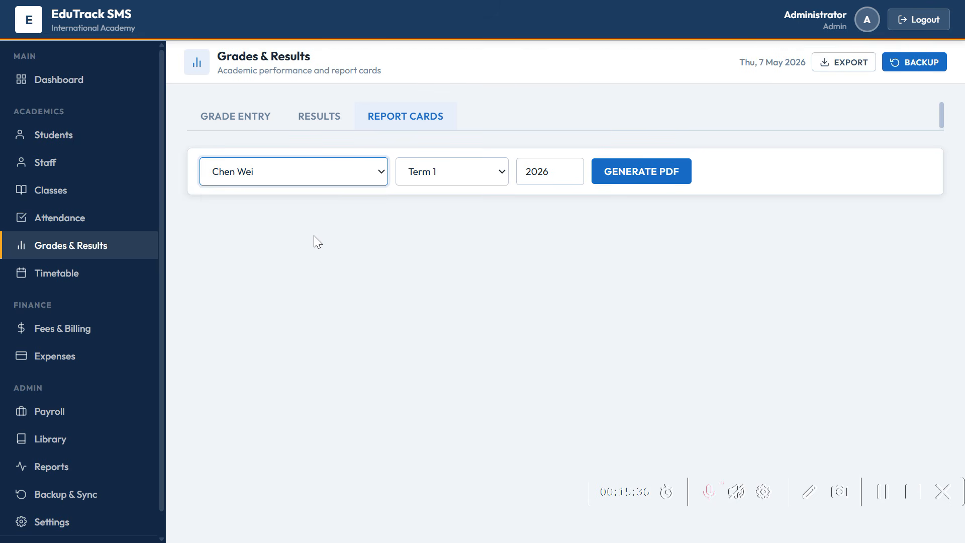
click(466, 178)
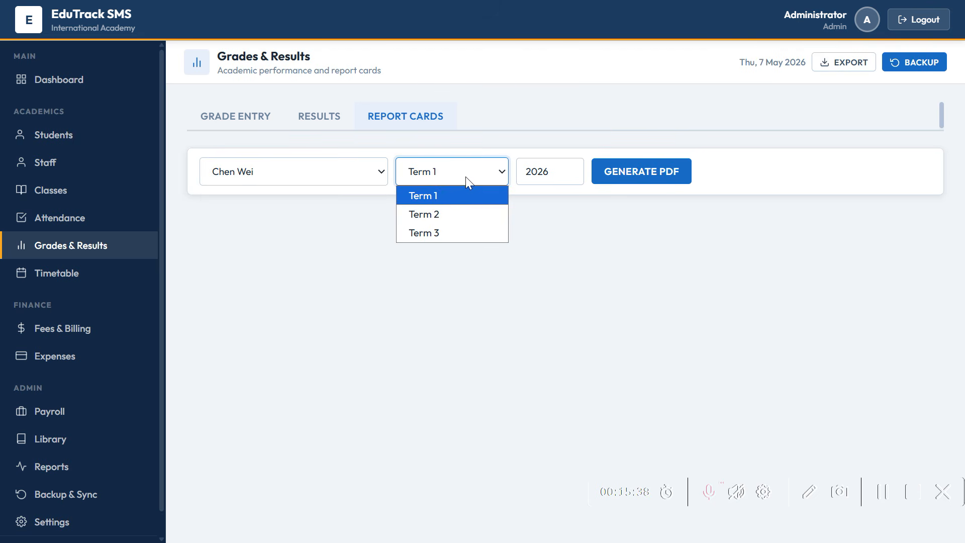
click(452, 201)
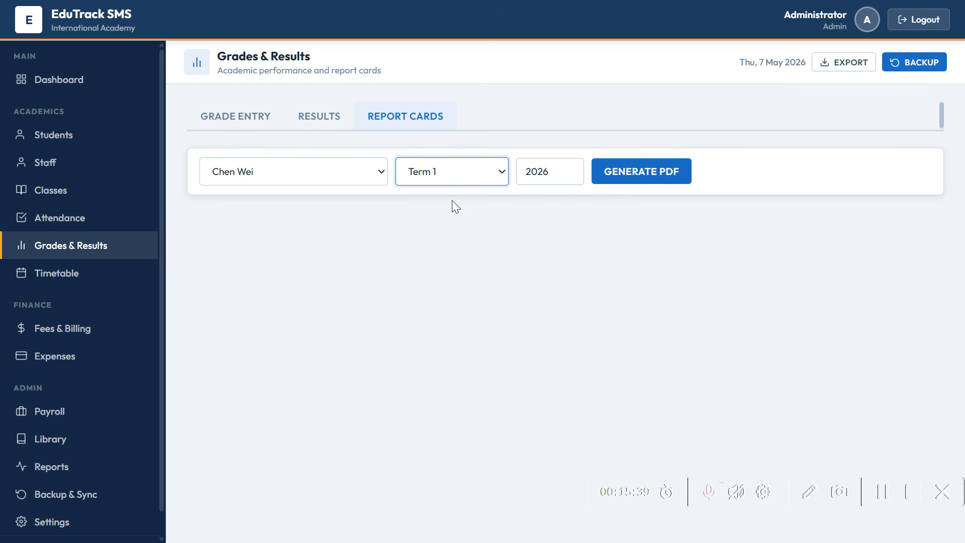
click(631, 178)
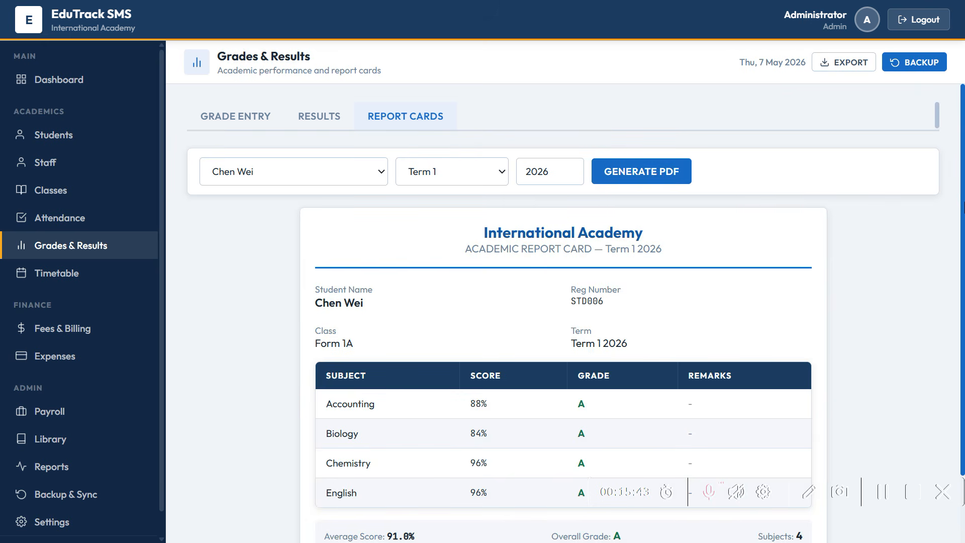
scroll(964, 206, down, 2)
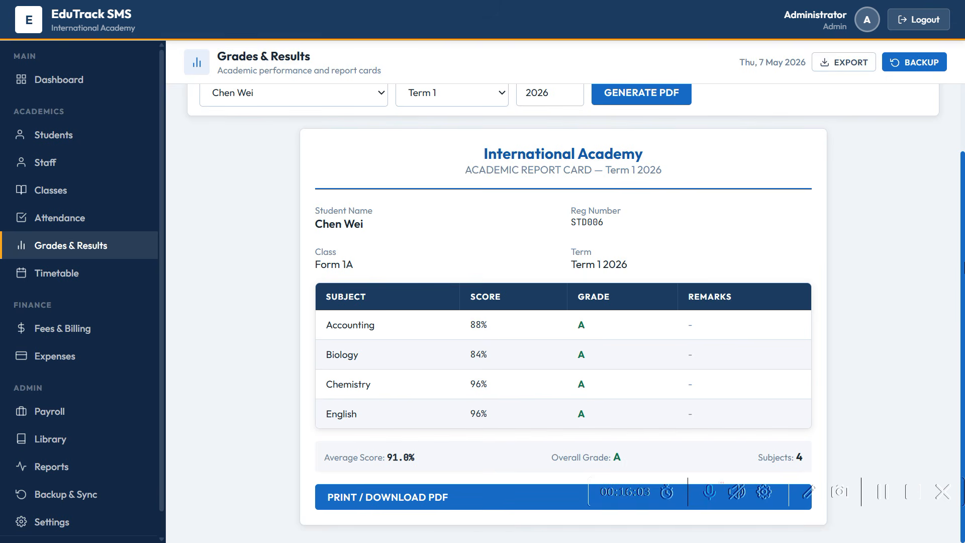
drag(961, 272, 961, 226)
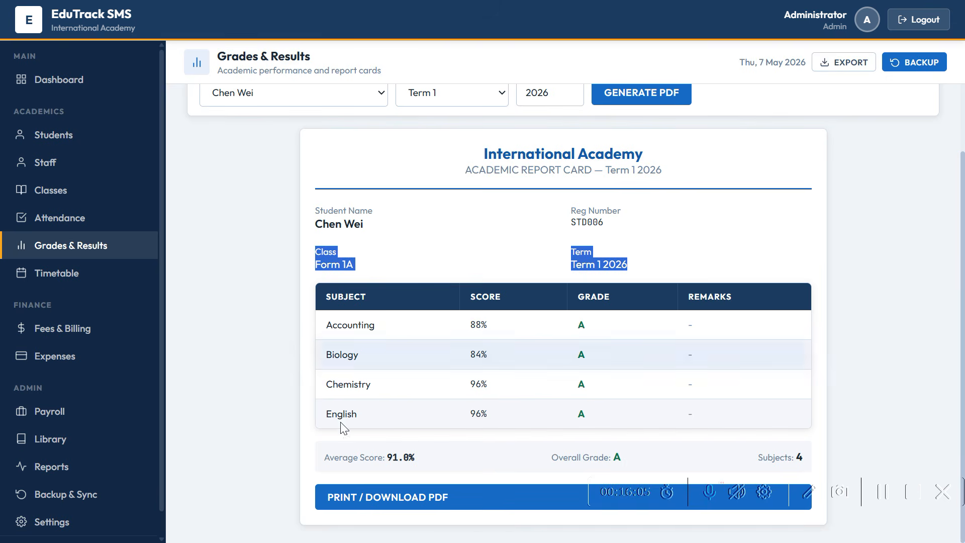
- Display Form 1A's timetable, showing its single Monday 08:00–09:00 PHY period in Room 4
click(67, 287)
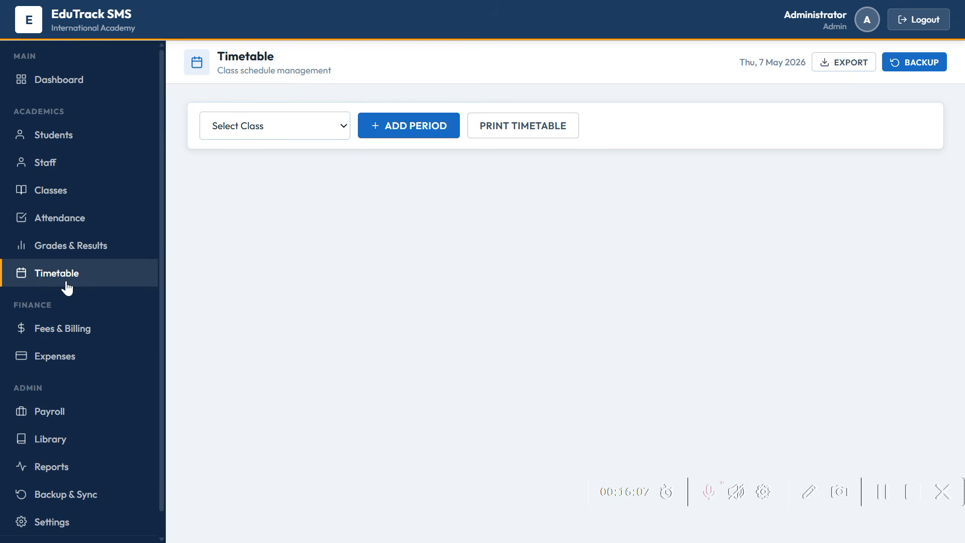
click(241, 122)
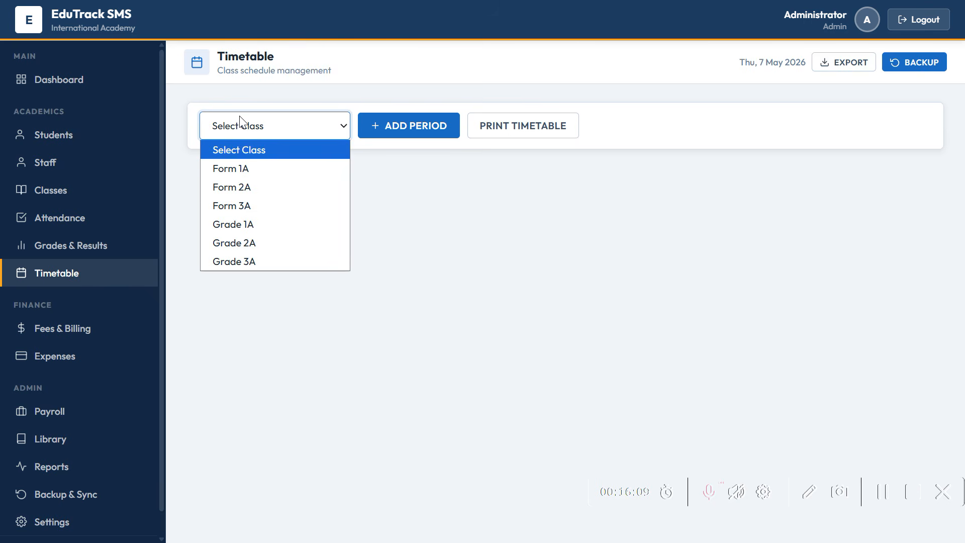
click(243, 166)
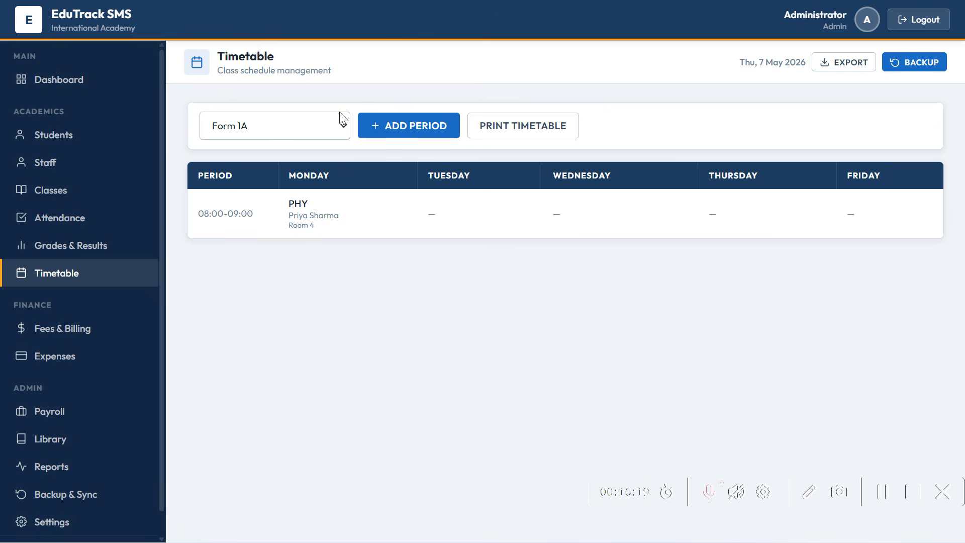
click(427, 137)
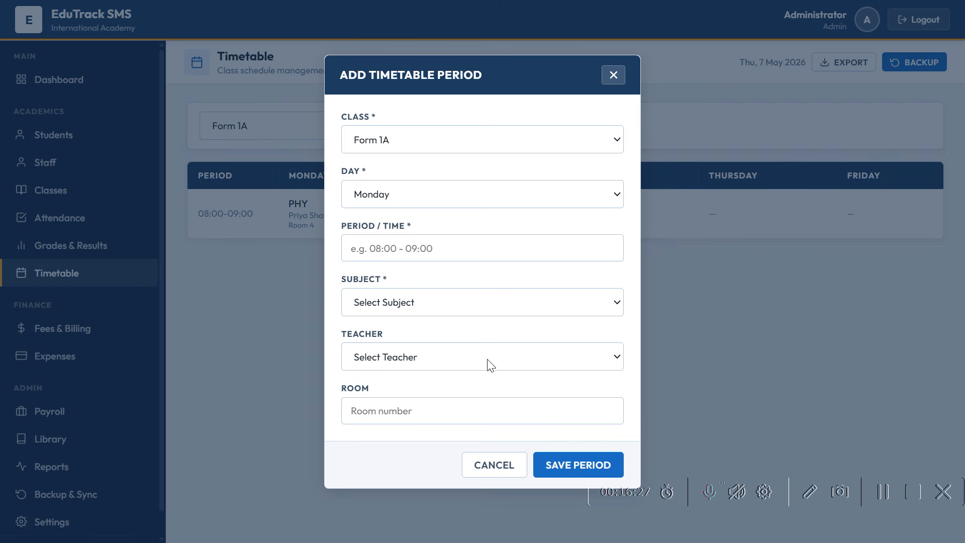
click(498, 462)
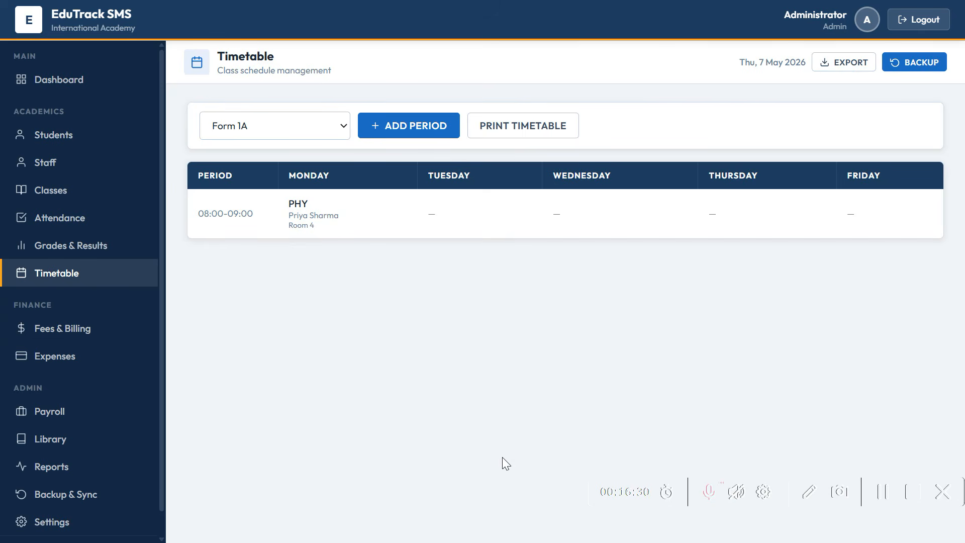
- Select the student for a fee payment and show their Term 1 2026 balance: ZAR 50.00 outstanding
click(45, 335)
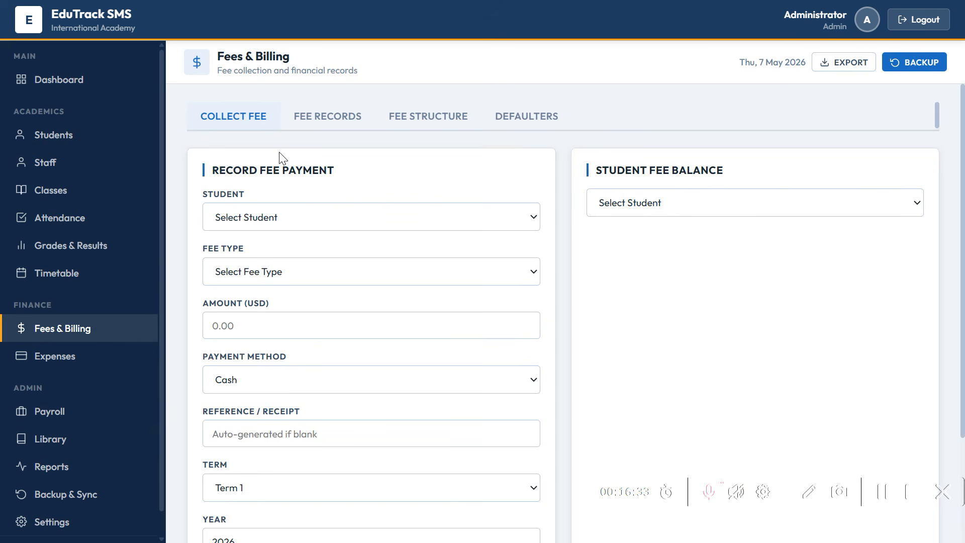
click(458, 221)
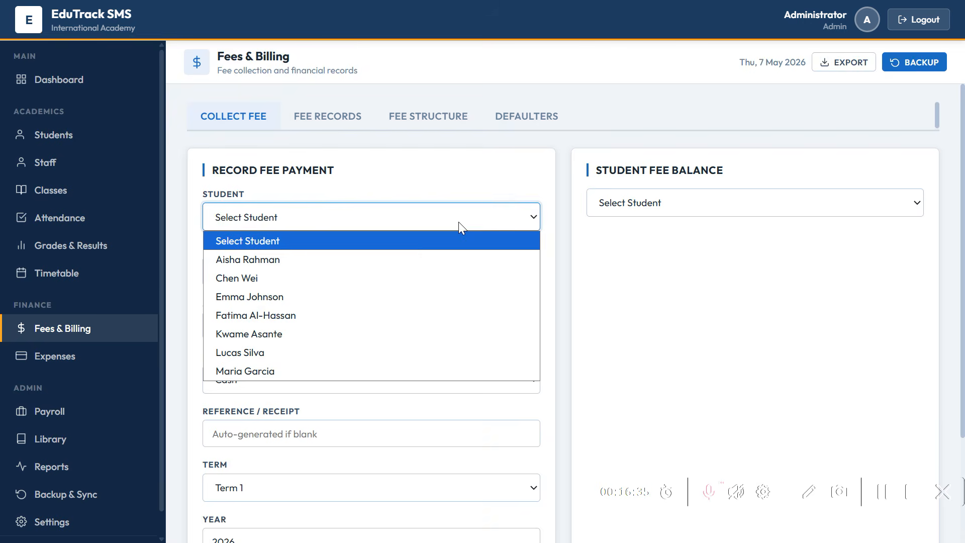
click(398, 296)
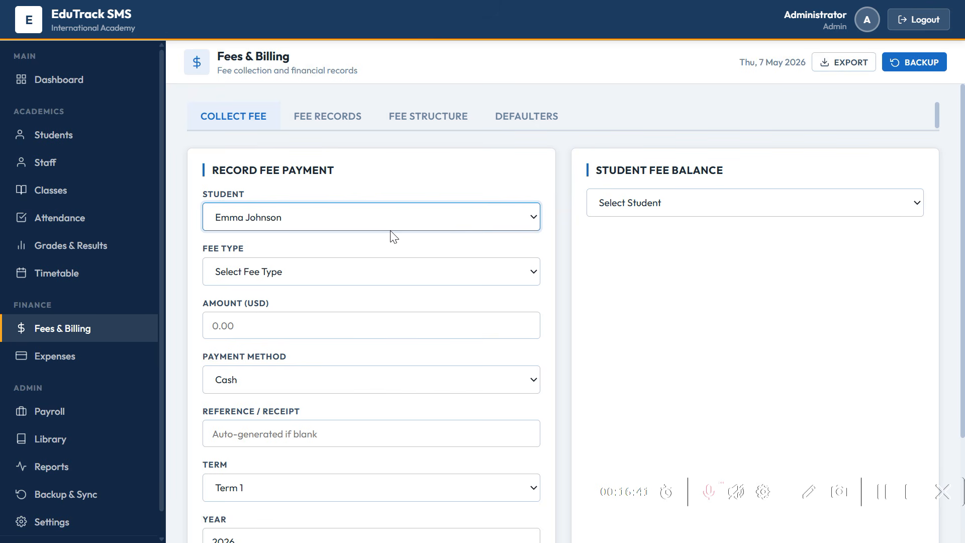
click(624, 209)
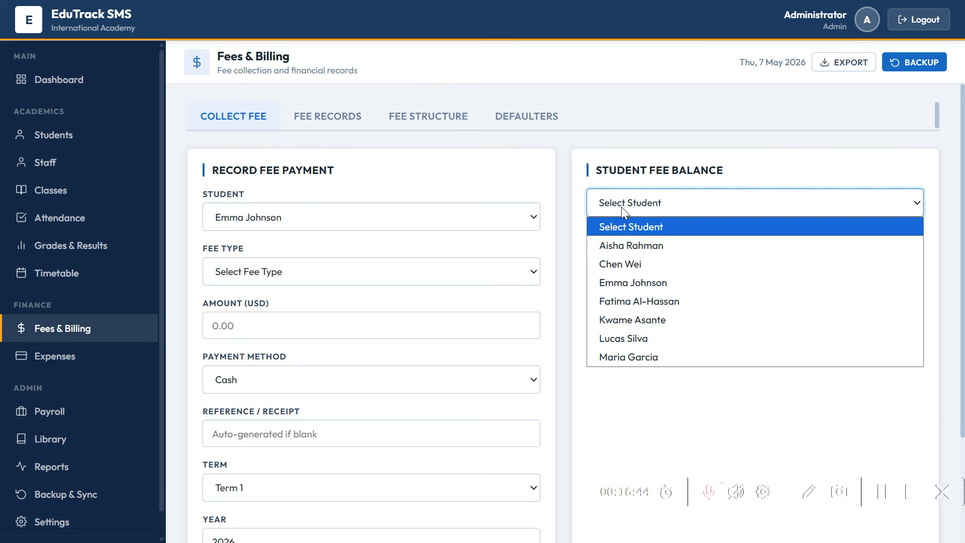
click(631, 283)
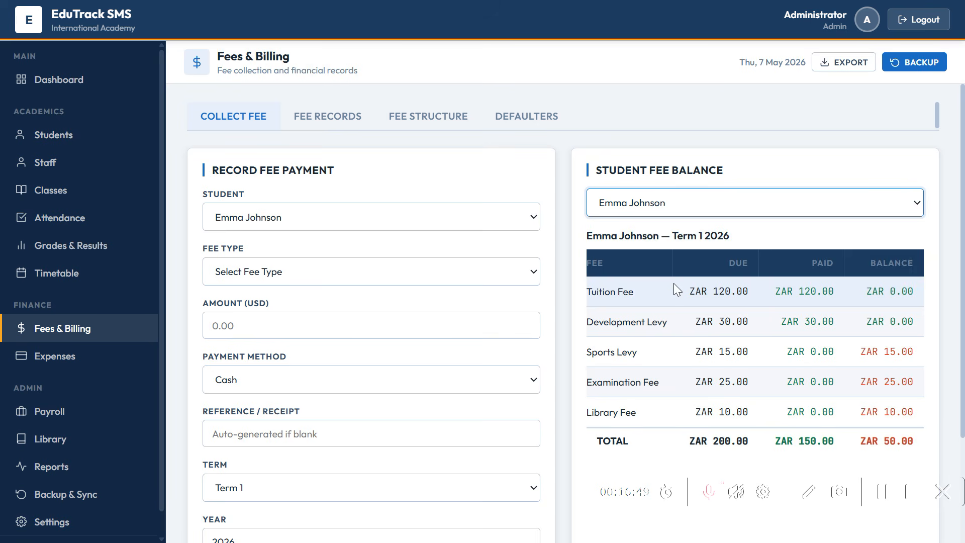
drag(964, 380, 958, 415)
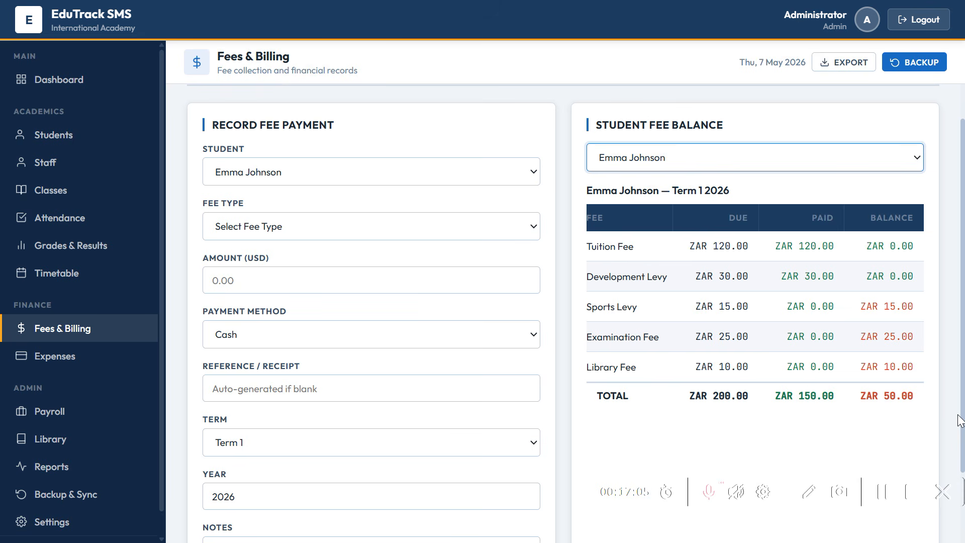
- Record a cash payment of 25 toward the ZAR 25.00 Examination Fee
click(480, 229)
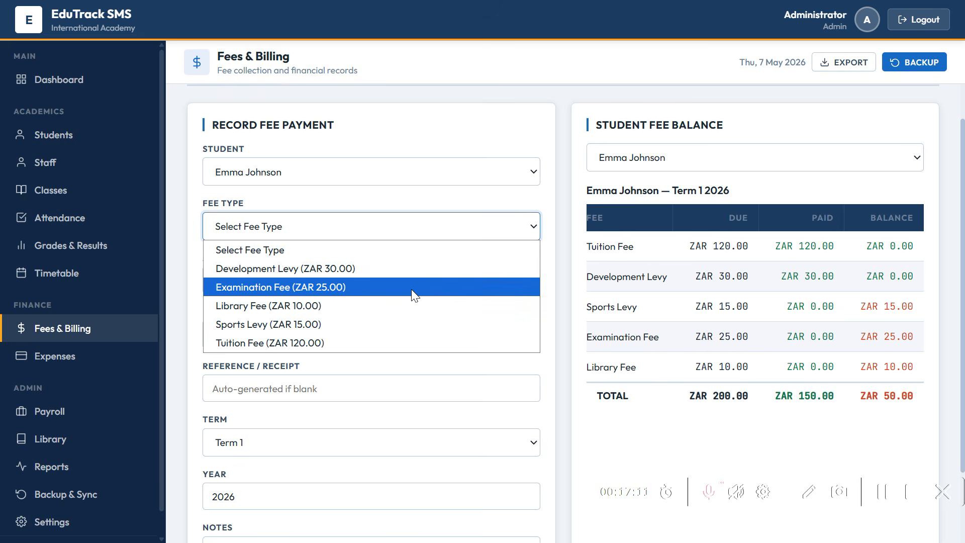
click(411, 289)
click(360, 282)
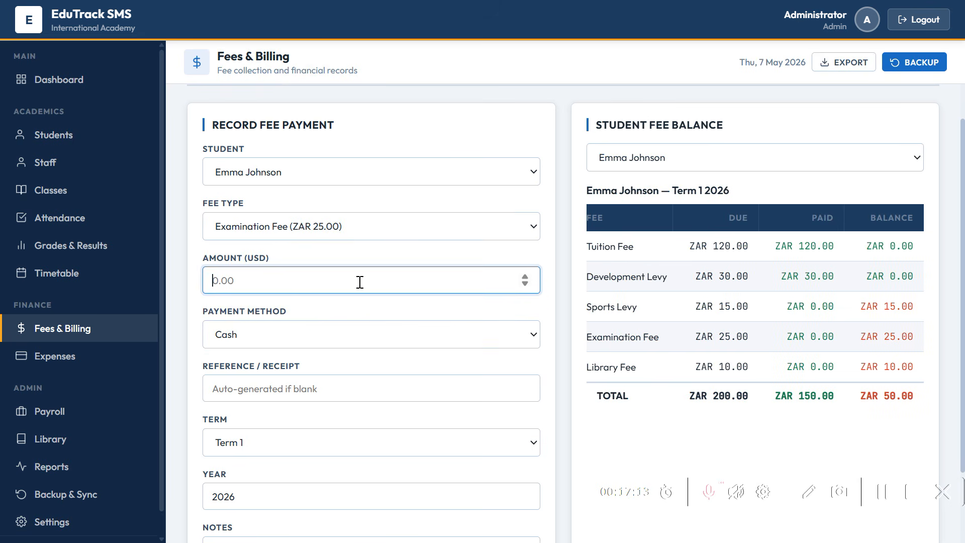
text(25)
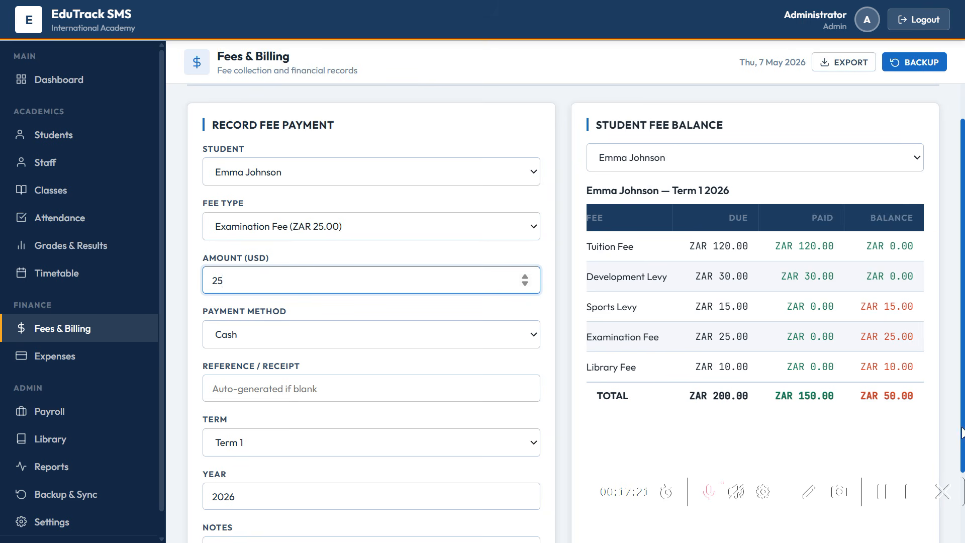
scroll(573, 312, down, 2)
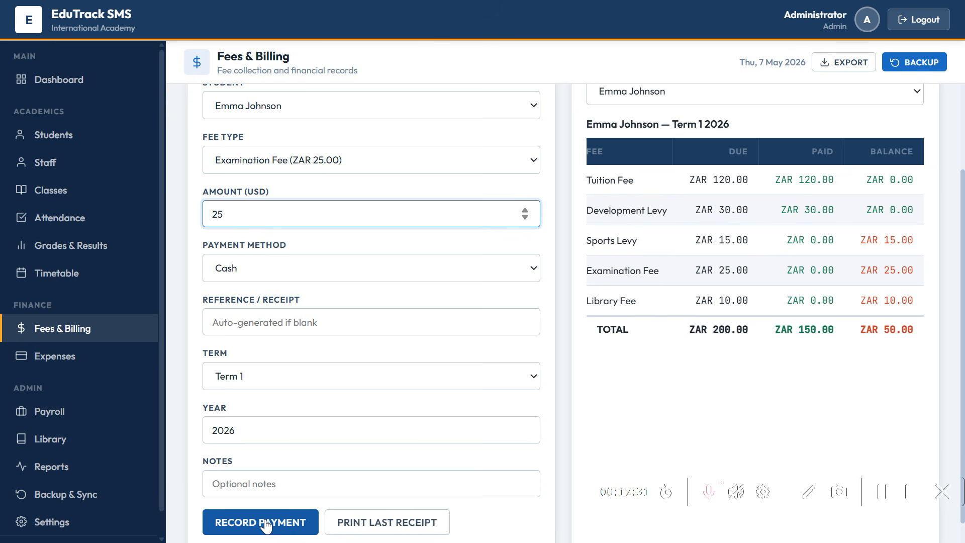
click(265, 526)
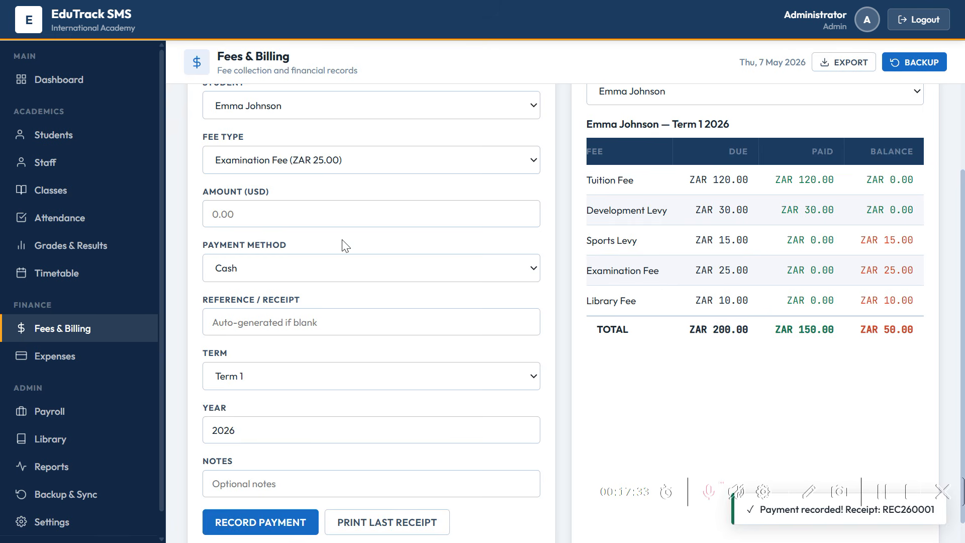
- Switch both the payment form and the balance view to a different student
click(393, 111)
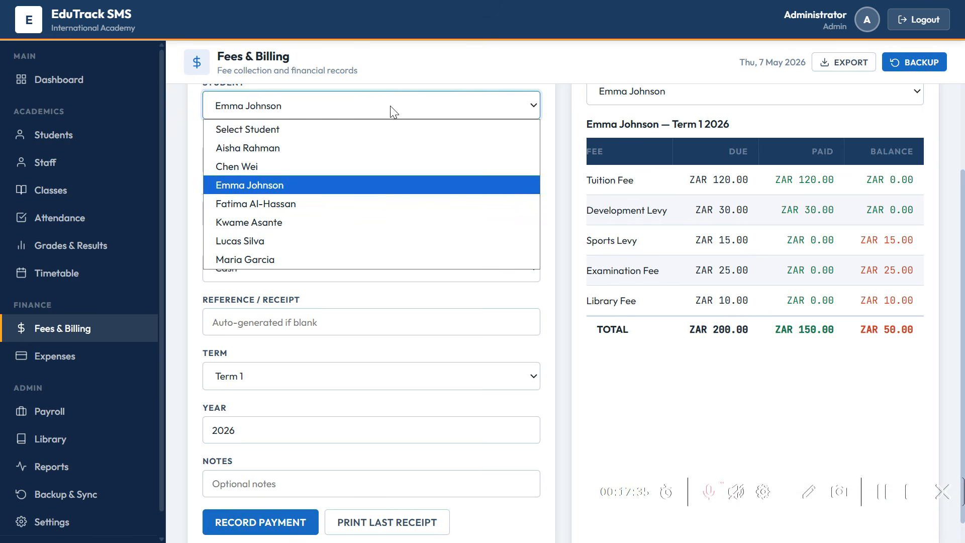
click(380, 129)
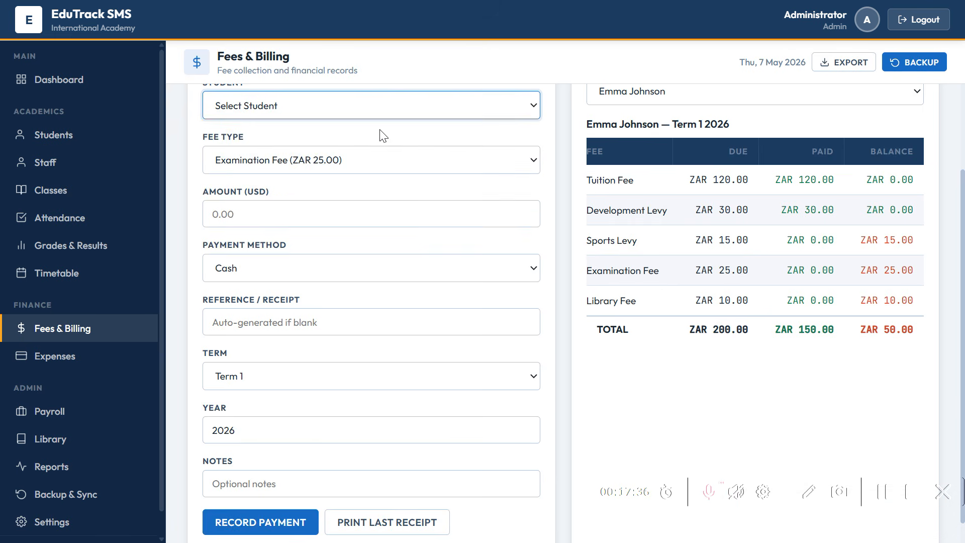
click(531, 107)
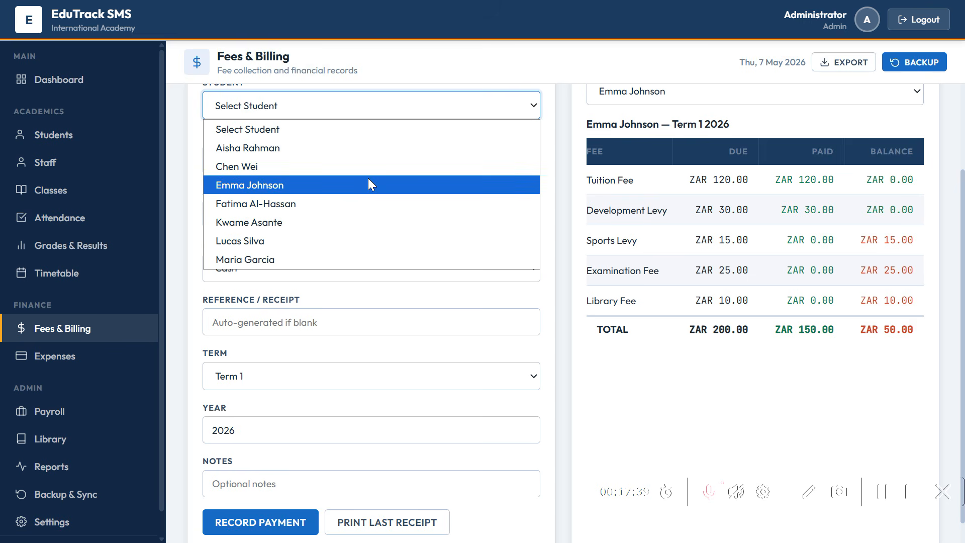
click(362, 171)
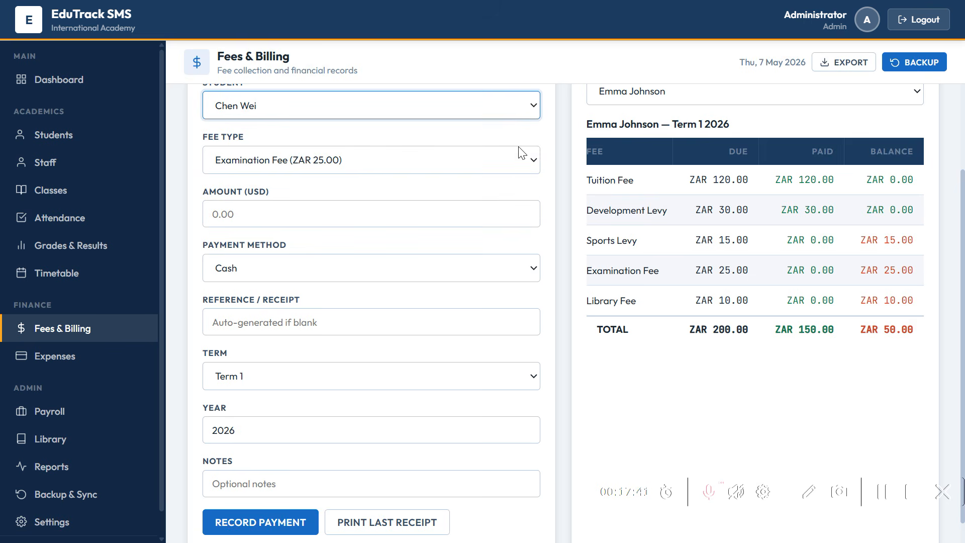
click(600, 93)
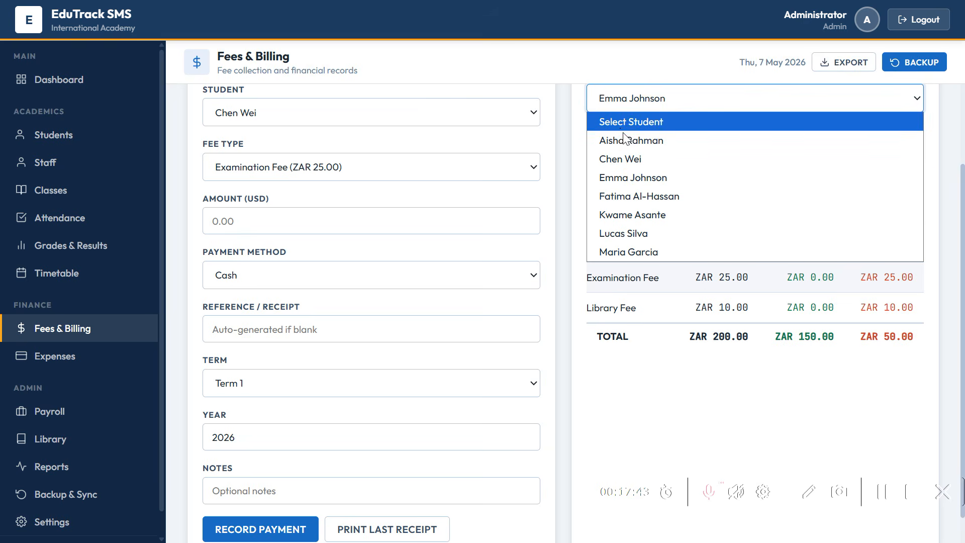
click(629, 158)
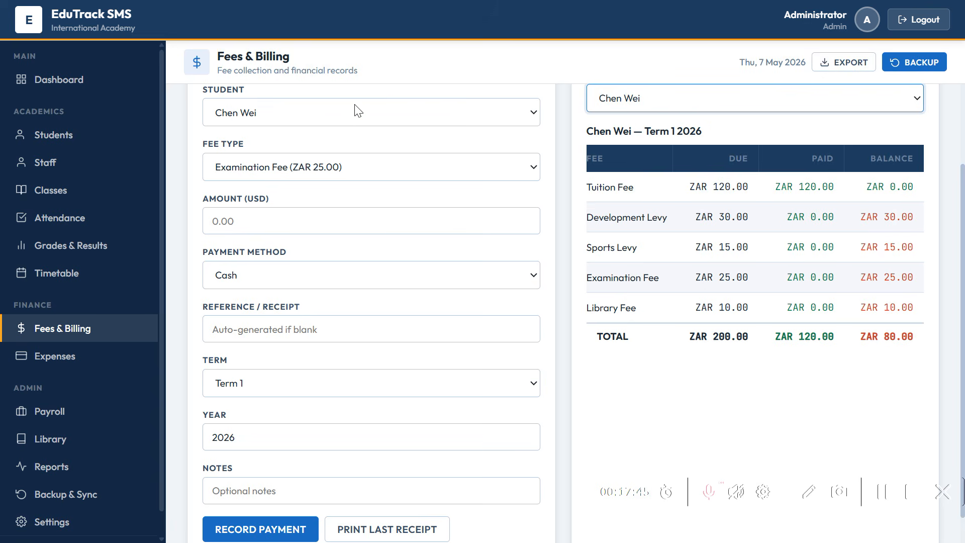
- Reselect the original student in both lists, showing ZAR 175.00 paid and 25.00 outstanding
click(352, 119)
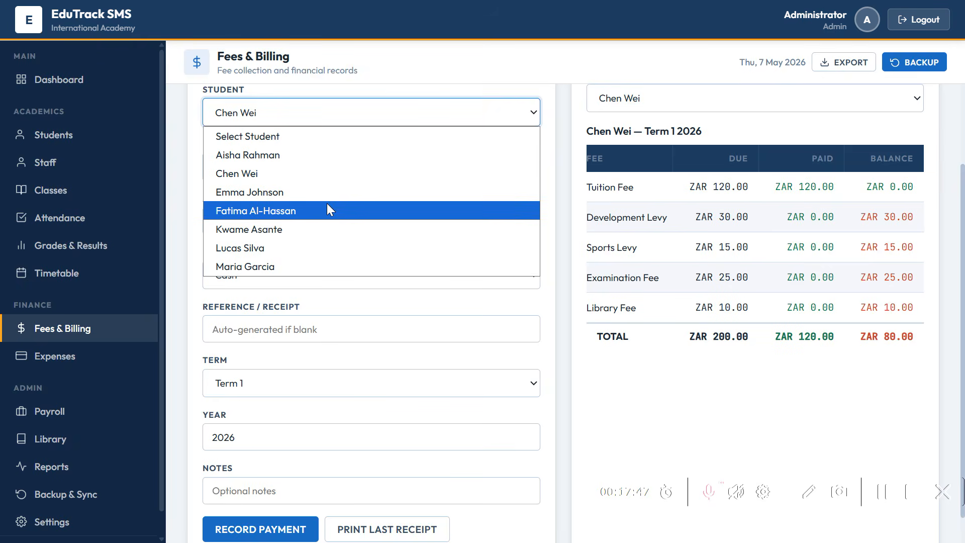
key(Up)
key(Return)
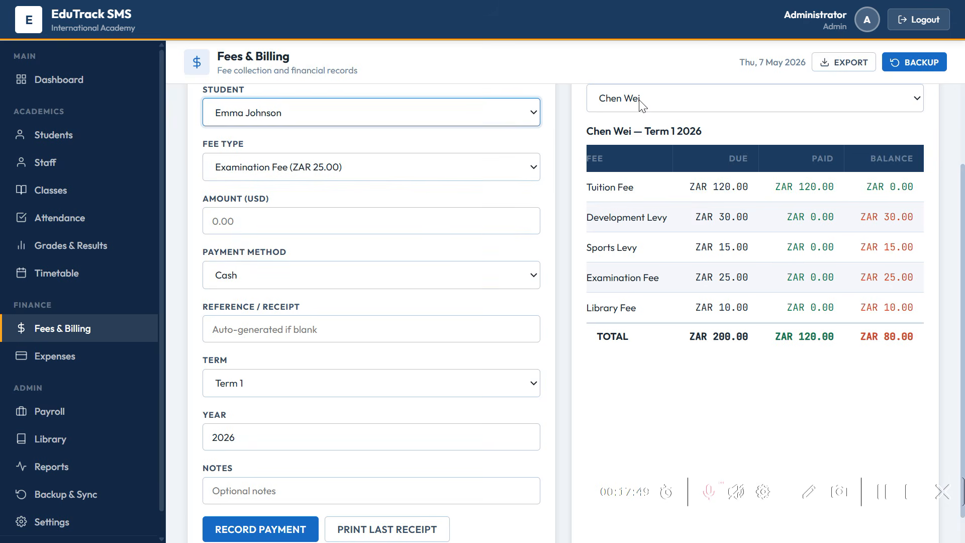
click(639, 104)
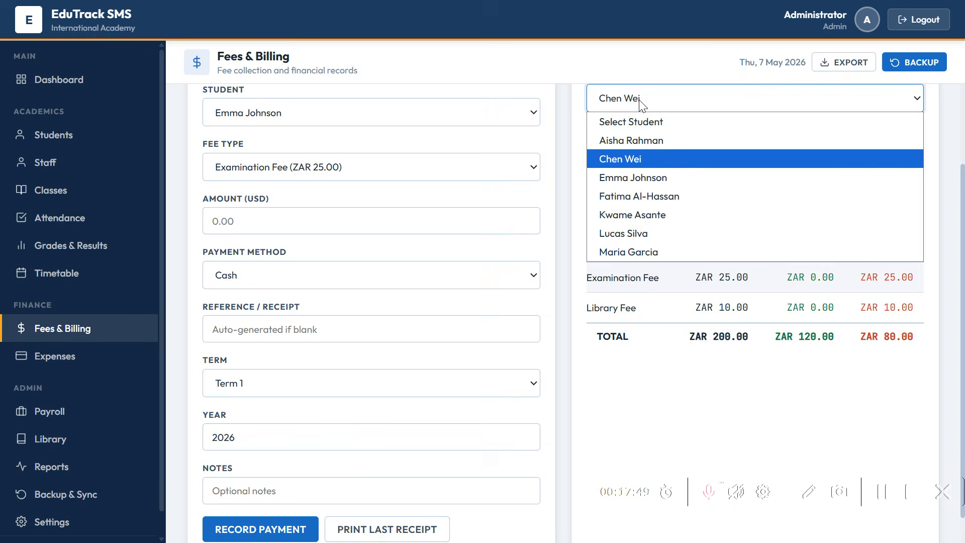
click(640, 183)
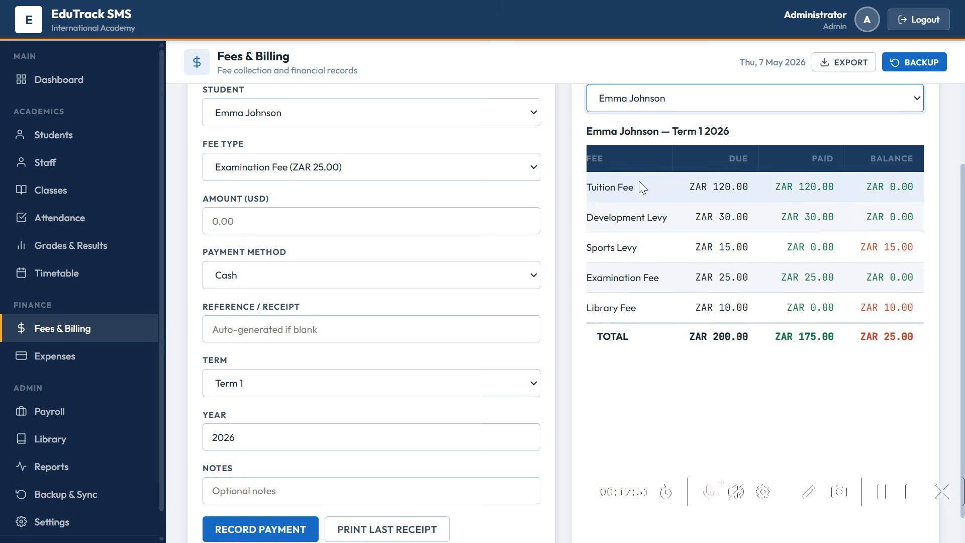
click(749, 380)
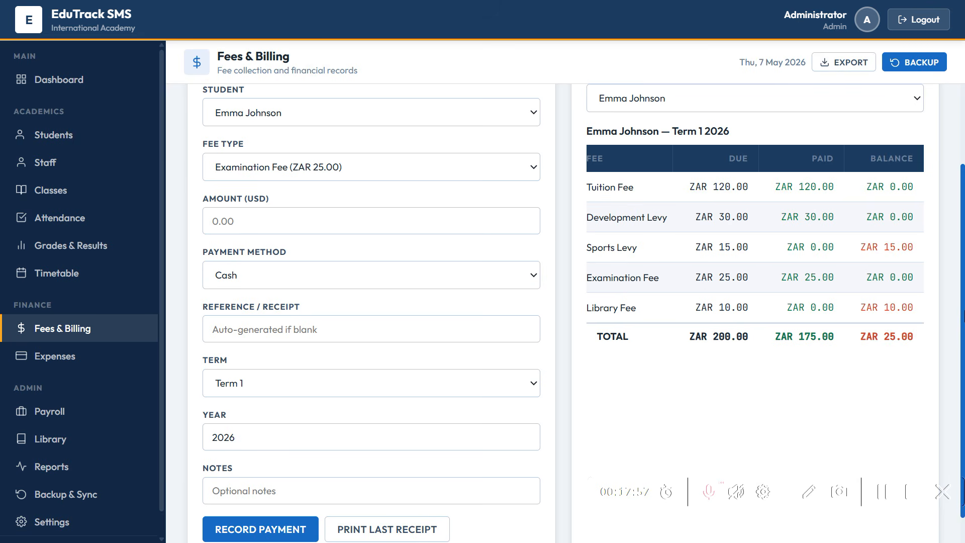
scroll(730, 191, up, 3)
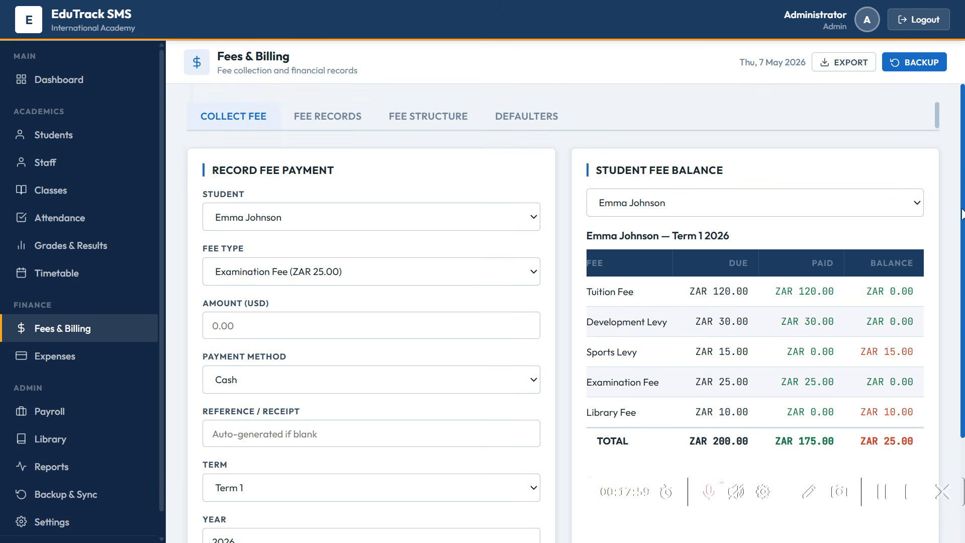
- List the Fee Records and download the receipt for the newest ZAR 25.00 Examination Fee payment
click(342, 118)
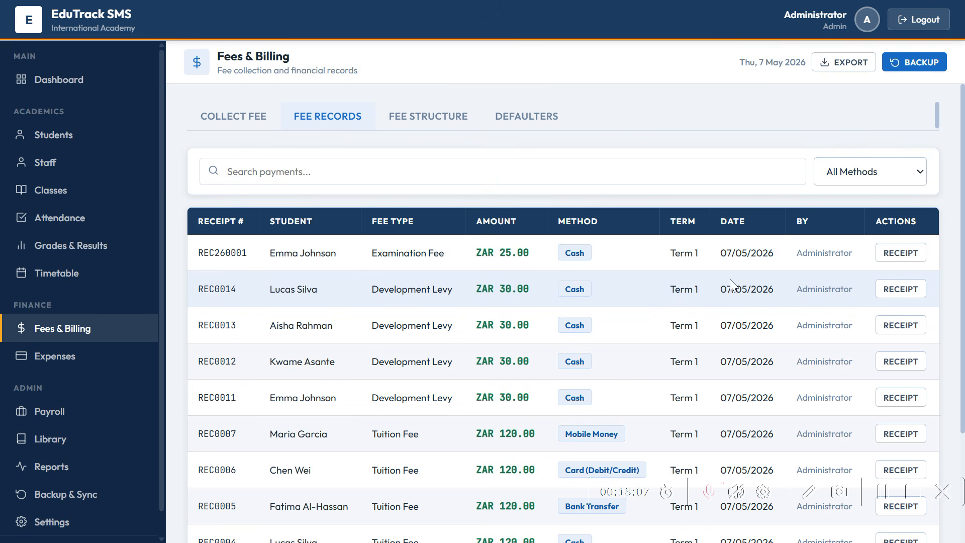
click(895, 262)
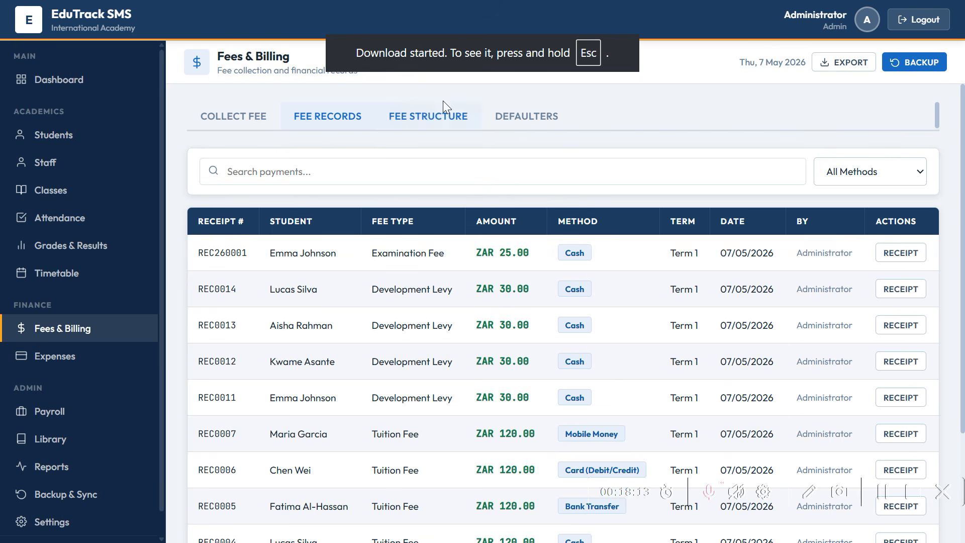
- Review the fee structure and seven defaulters (ZAR 415.00 outstanding), then open Expenses
click(428, 121)
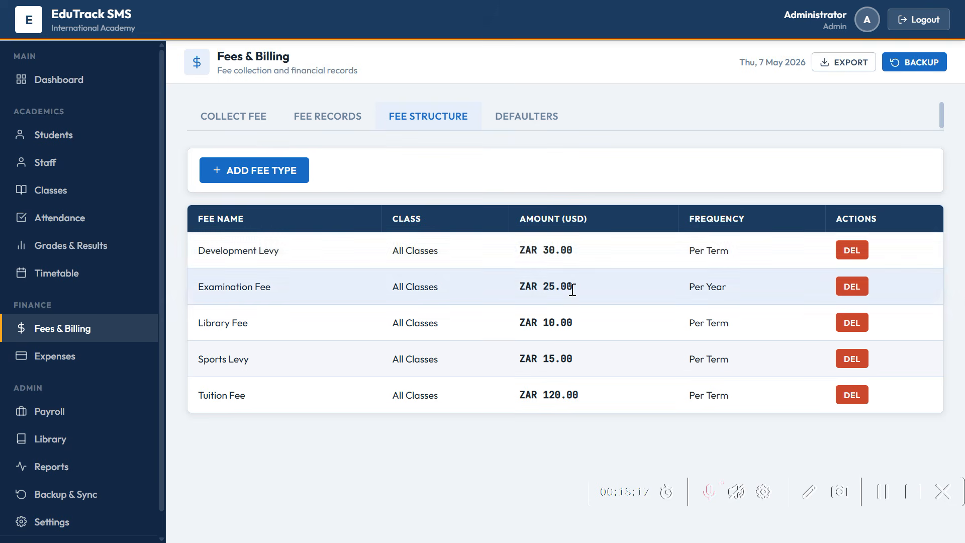
click(514, 118)
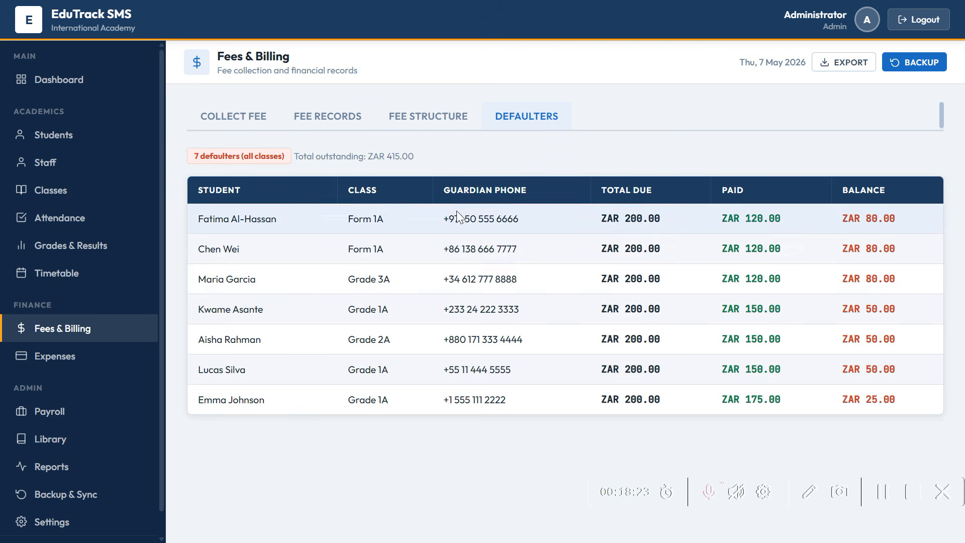
click(83, 371)
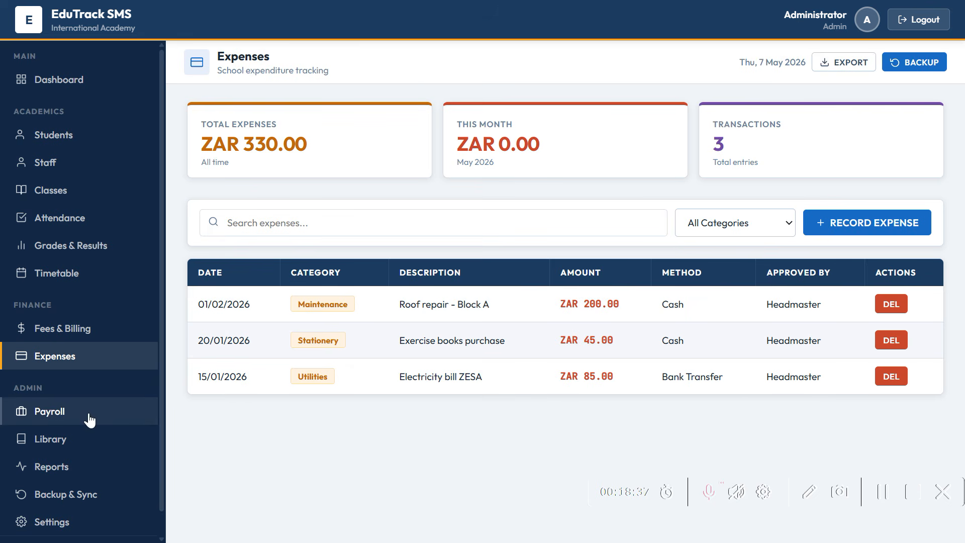
- Generate the May 2026 payroll draft for 3 employees (ZAR 2387.00 net) and reveal the MARK and PAYSLIP columns
click(89, 420)
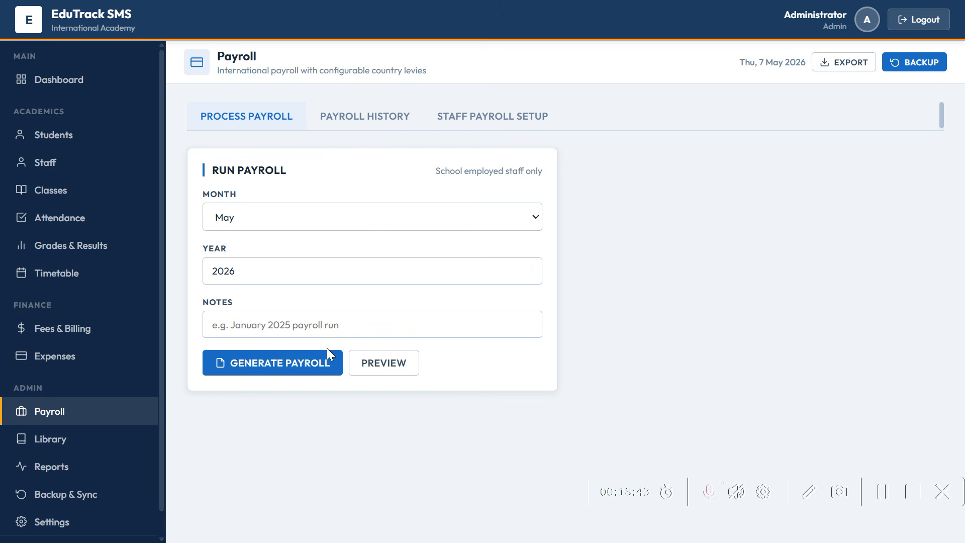
click(321, 361)
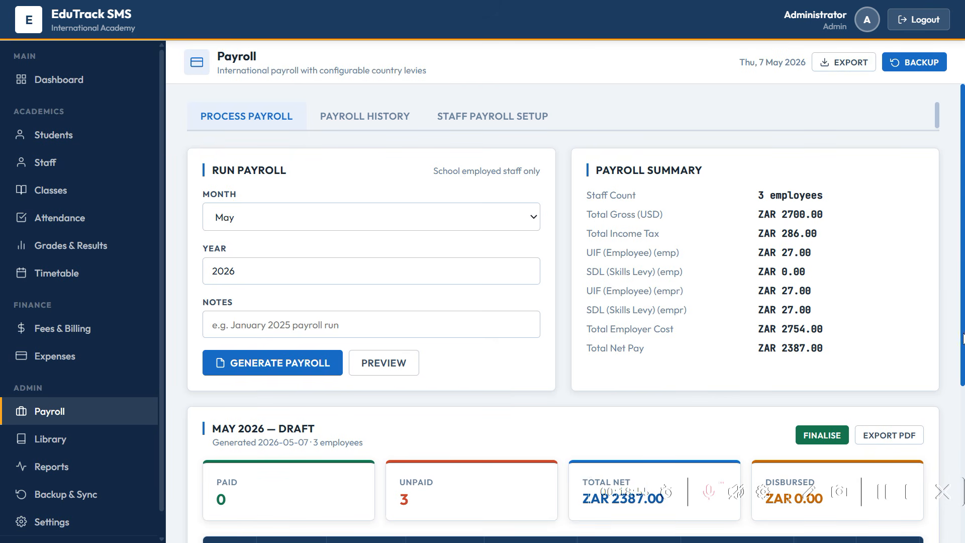
scroll(963, 347, down, 1)
drag(953, 373, 950, 446)
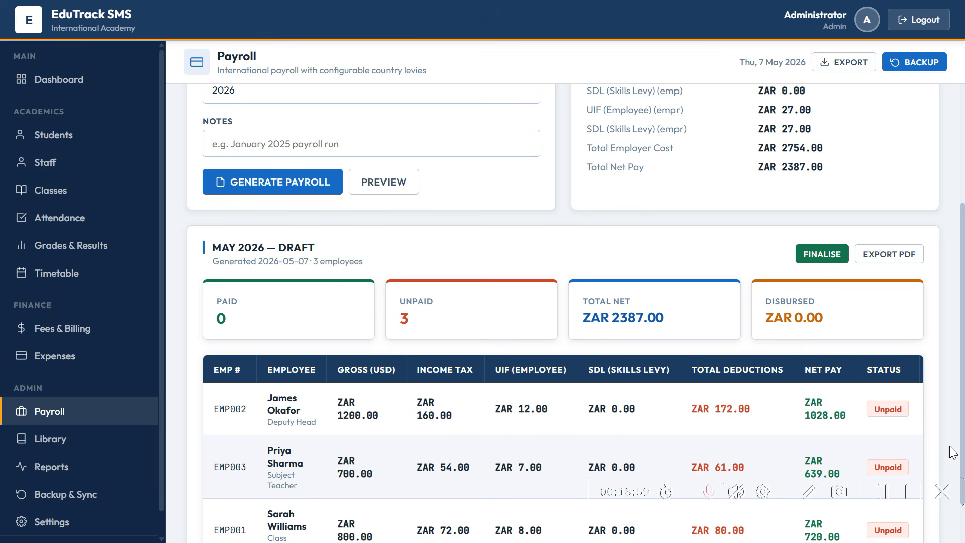
scroll(961, 451, down, 1)
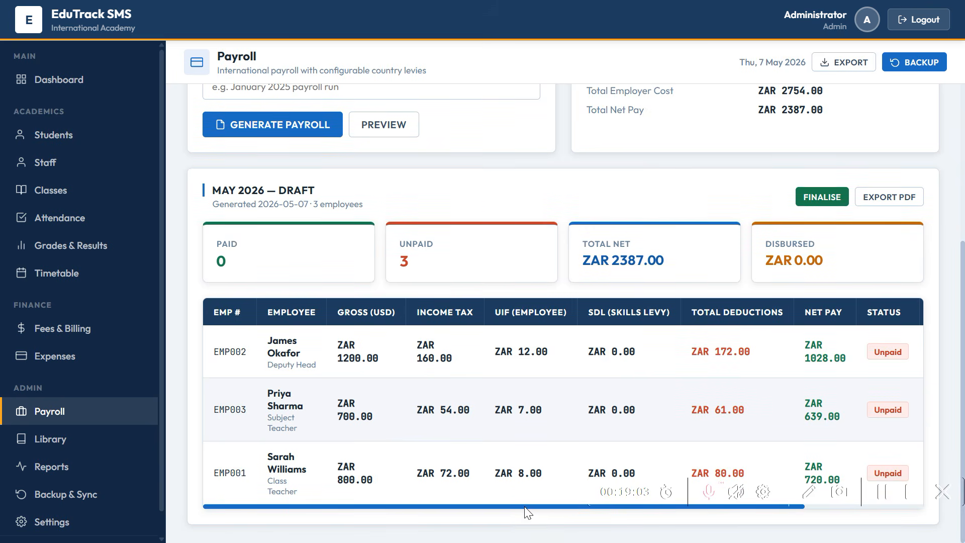
drag(524, 507, 480, 514)
drag(535, 508, 687, 492)
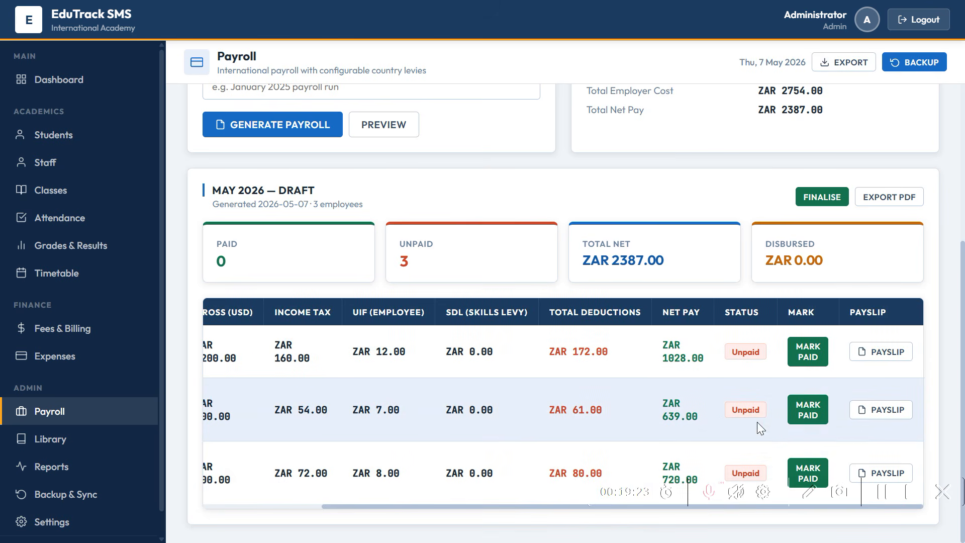
- Mark the Subject Teacher and Class Teacher paid (ZAR 1359.00); finalising is refused
click(808, 410)
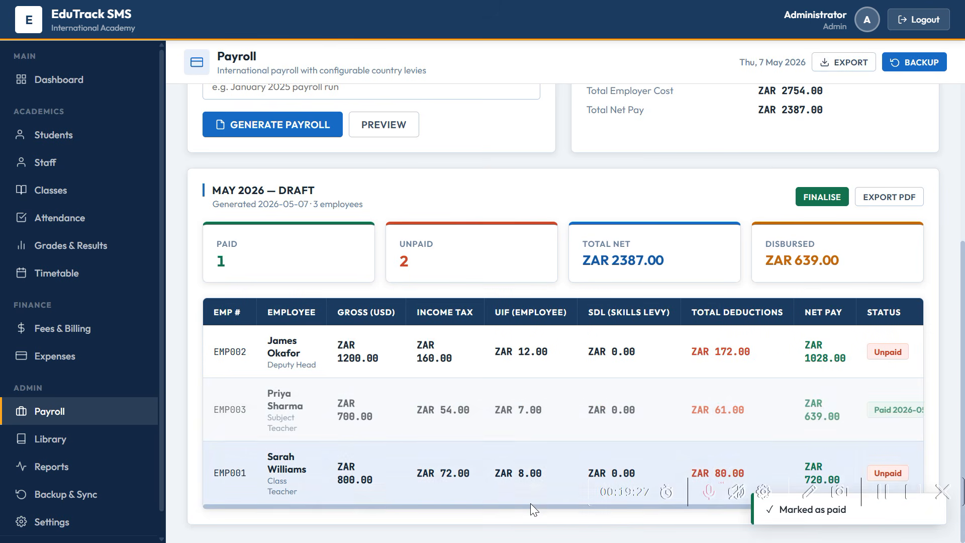
drag(531, 501, 735, 496)
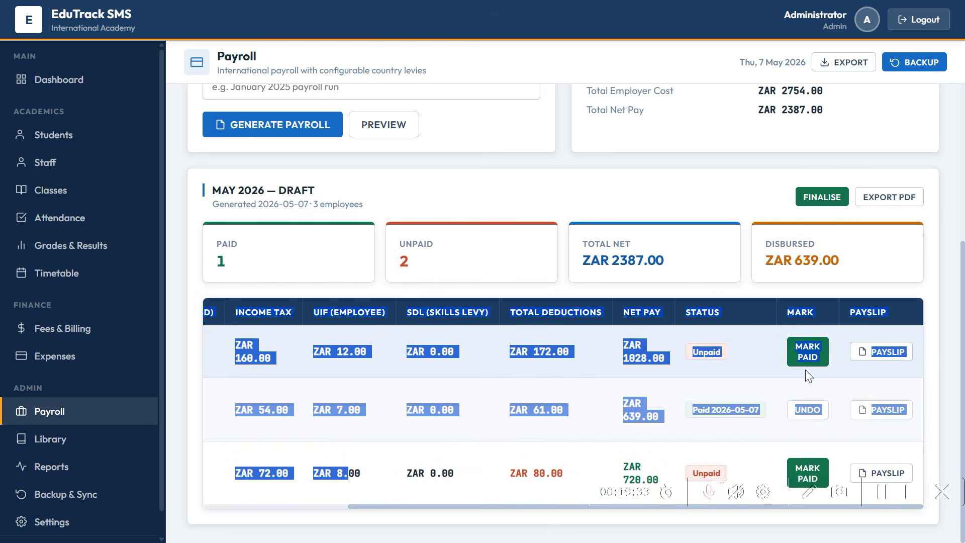
click(801, 472)
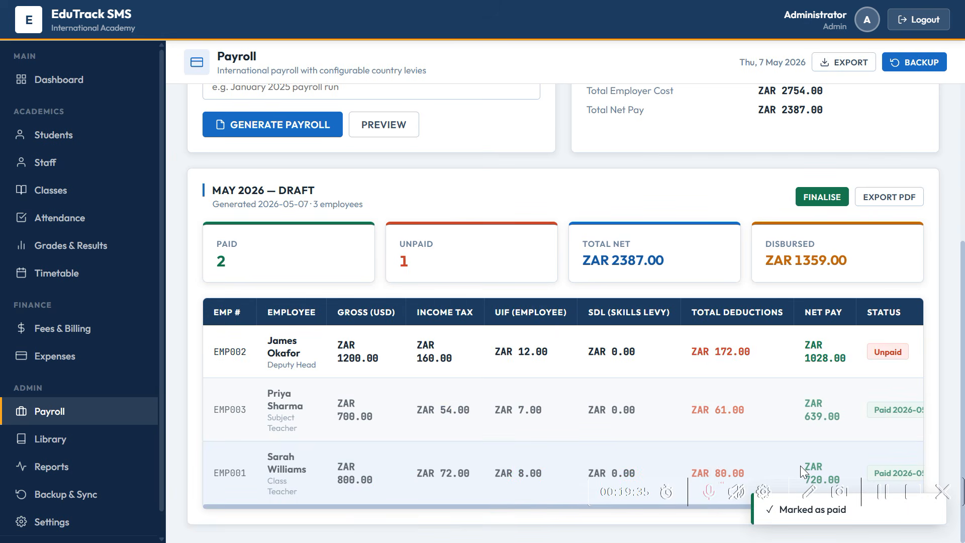
click(822, 197)
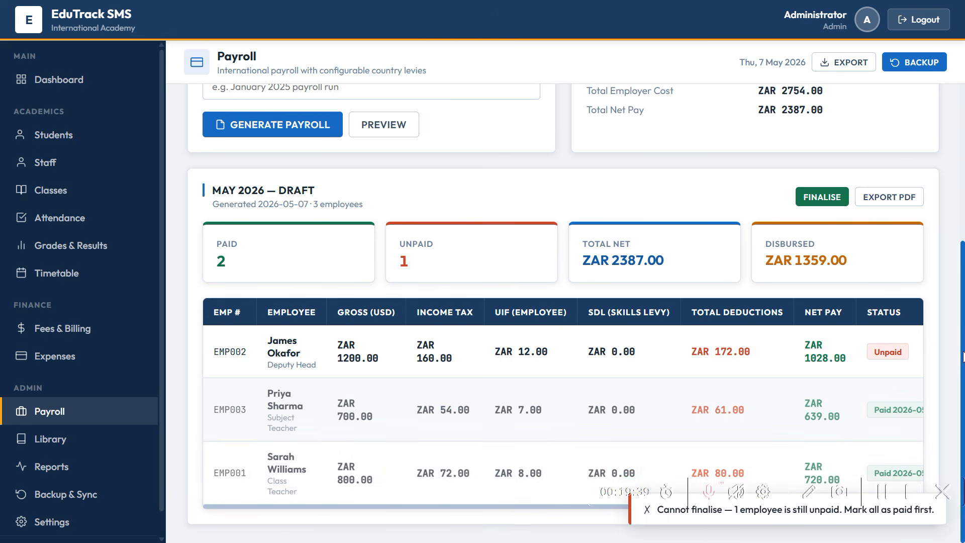
scroll(962, 357, up, 5)
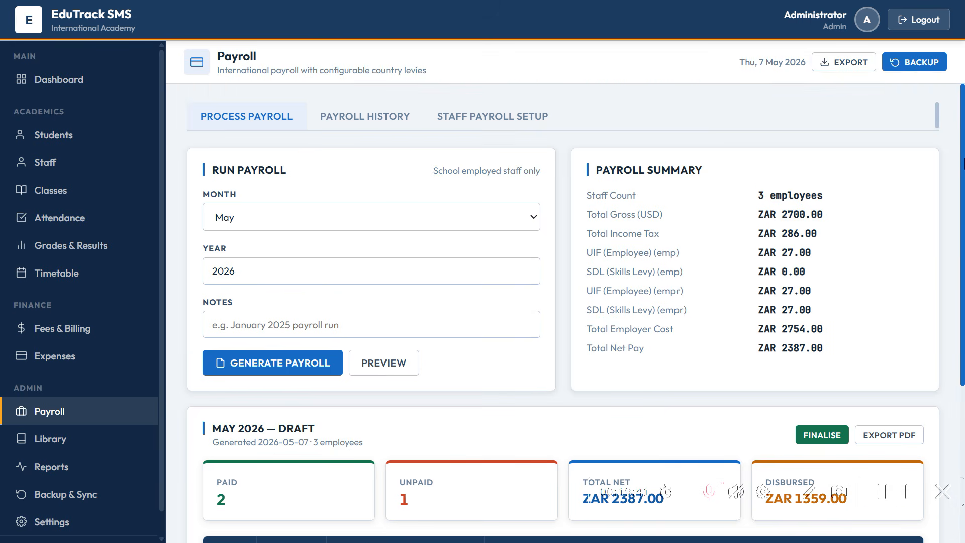
- Review payroll history, then view the staff salaries of 1200, 700 and 800 USD
click(380, 120)
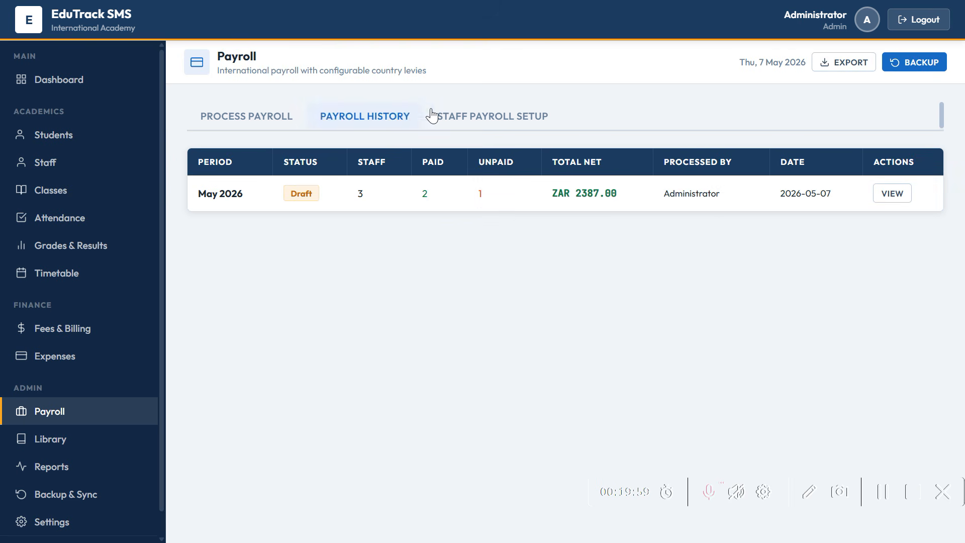
click(477, 127)
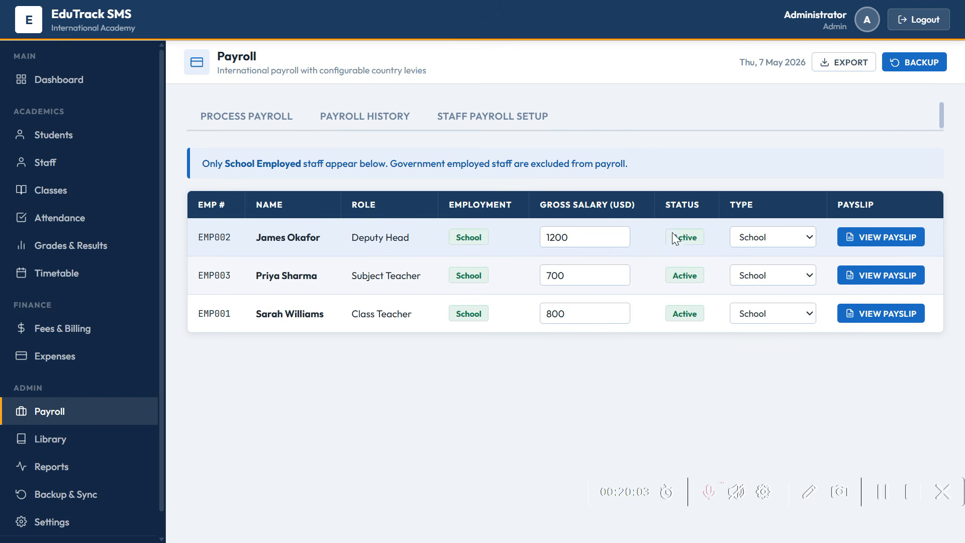
- Set the Deputy Head's type to Government and view the Subject Teacher's May 2026 payslip
click(795, 239)
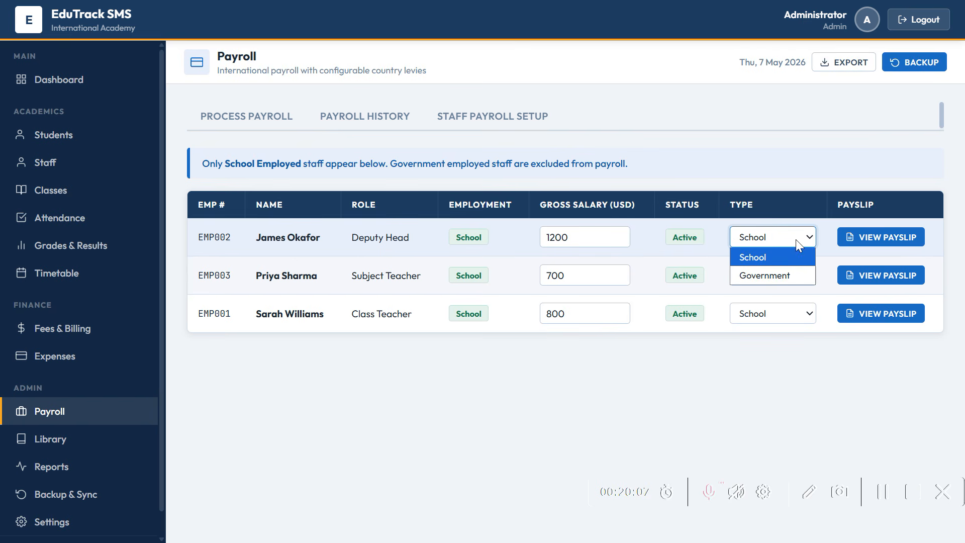
click(791, 272)
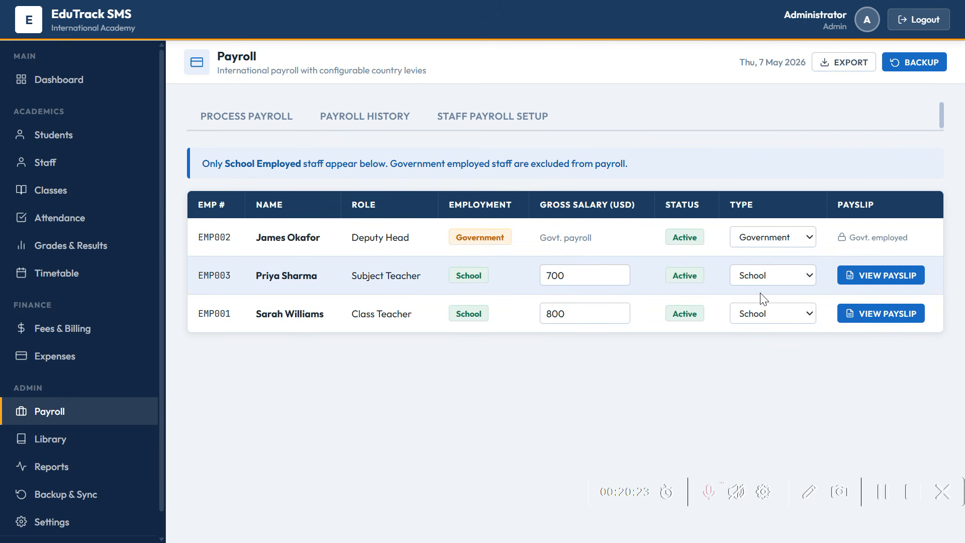
click(873, 276)
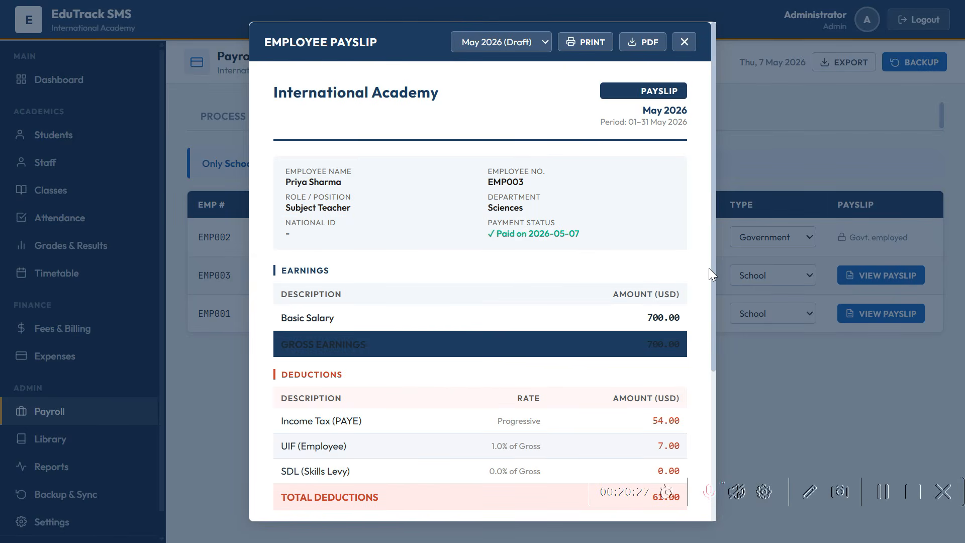
drag(714, 271, 732, 430)
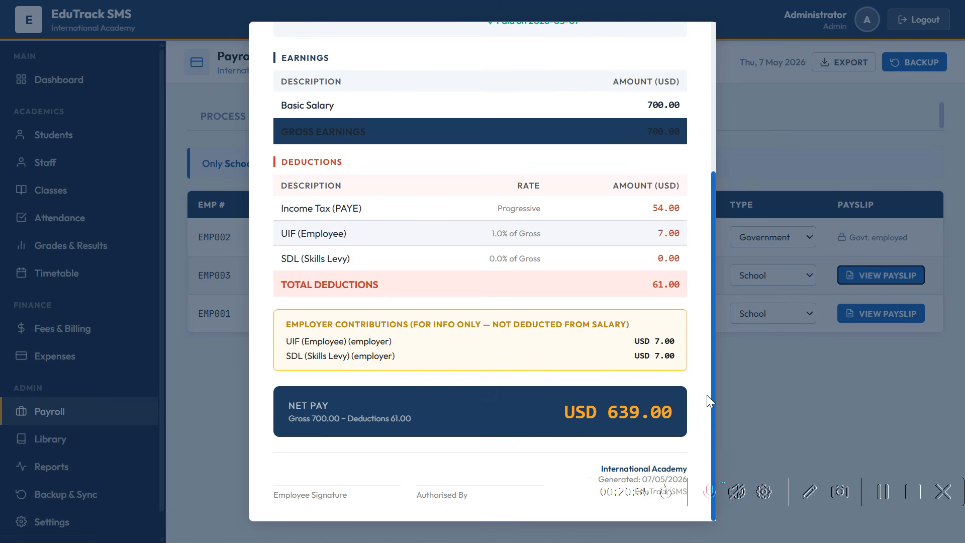
drag(707, 394, 713, 176)
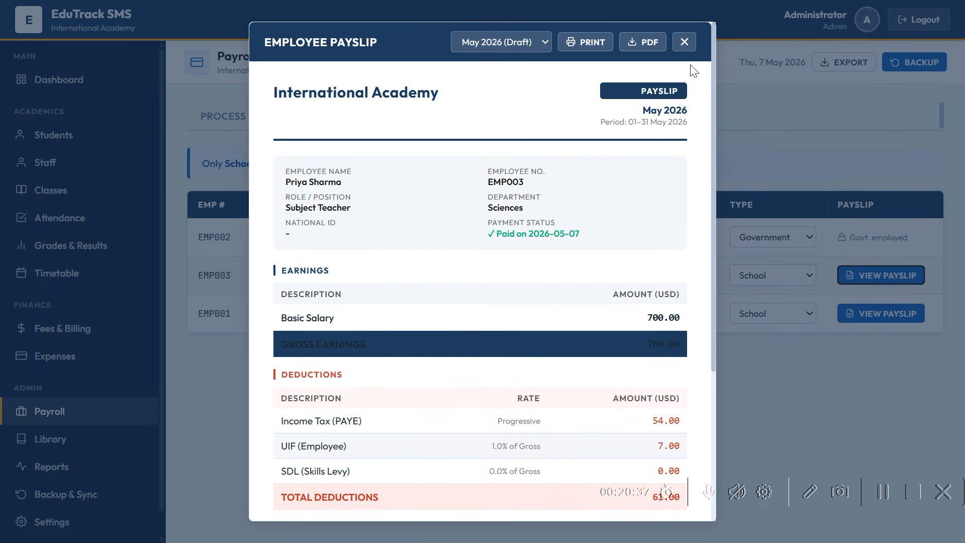
click(684, 41)
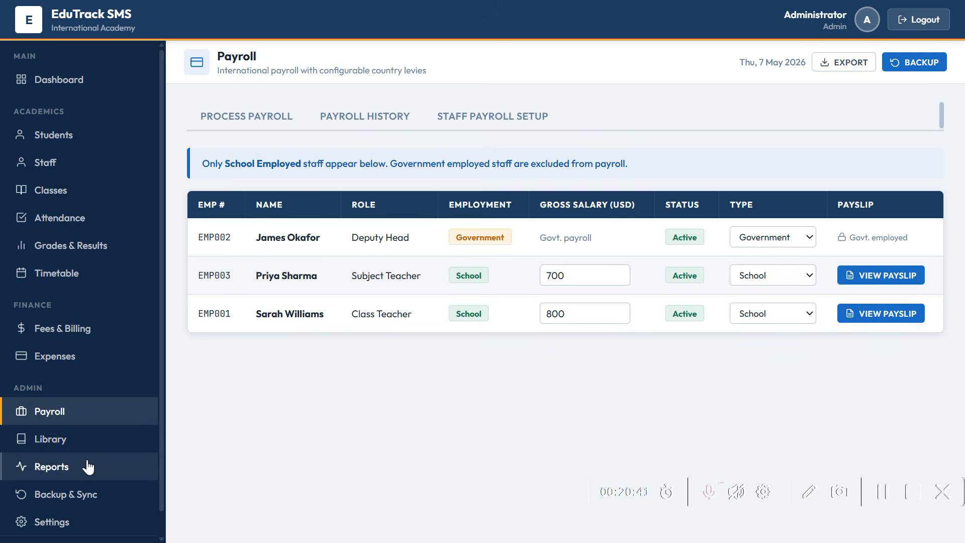
- Open the Library, view the two active Issue / Return borrowings, and confirm no overdue books
click(77, 451)
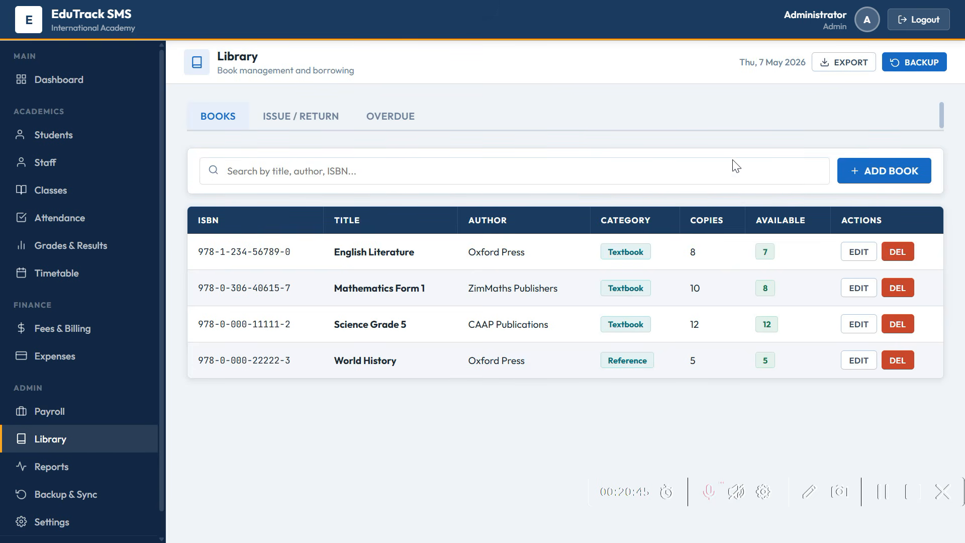
click(280, 122)
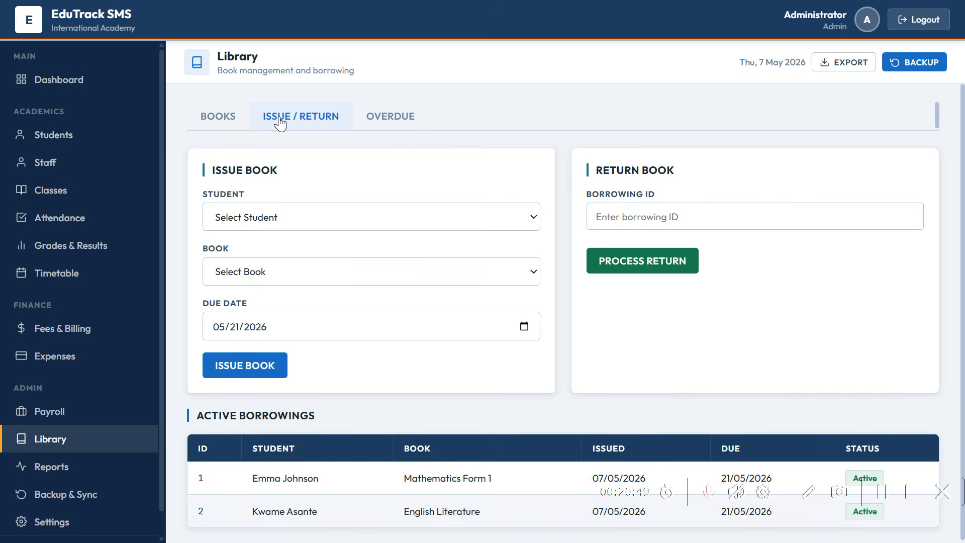
click(400, 123)
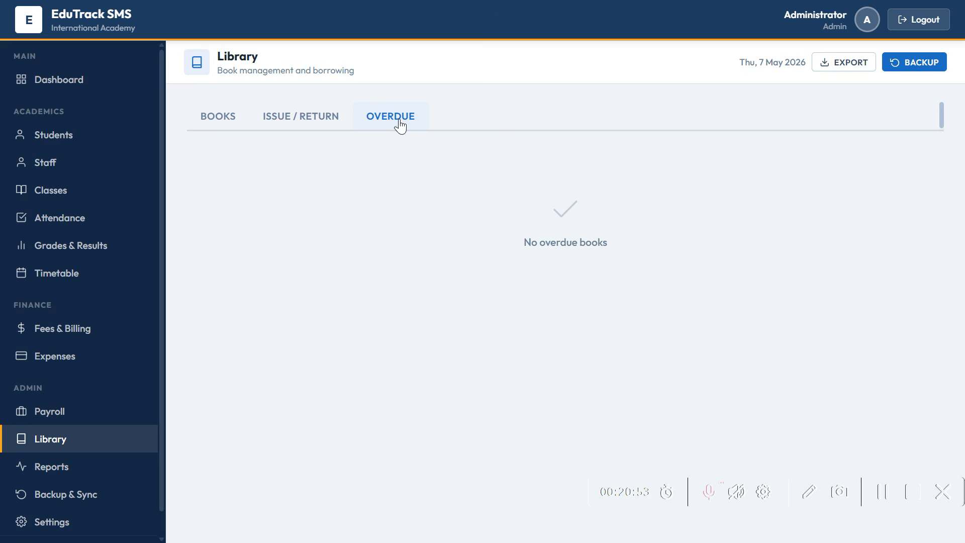
- Open the Term 1 2026 financial summary showing ZAR 985.00 collected, 330.00 expenses, 655.00 net
click(78, 466)
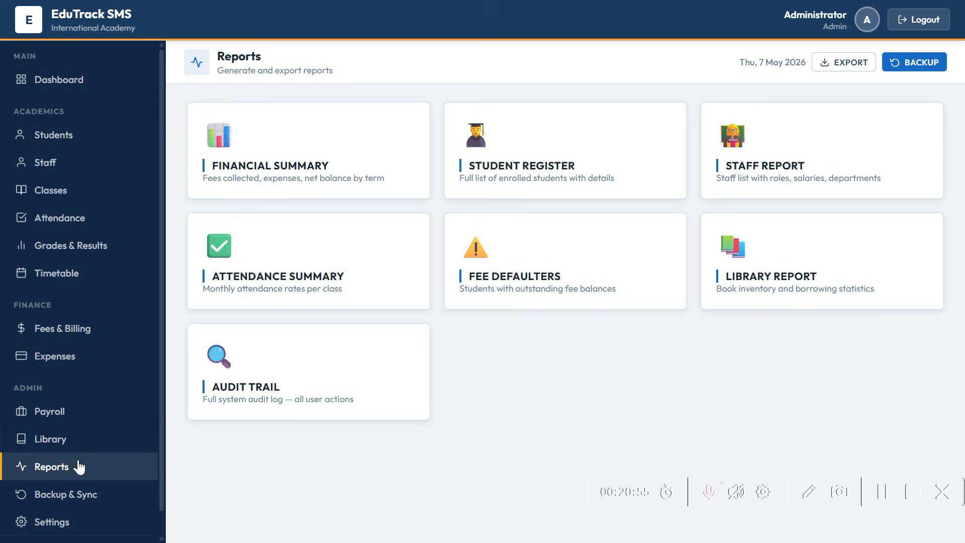
click(293, 171)
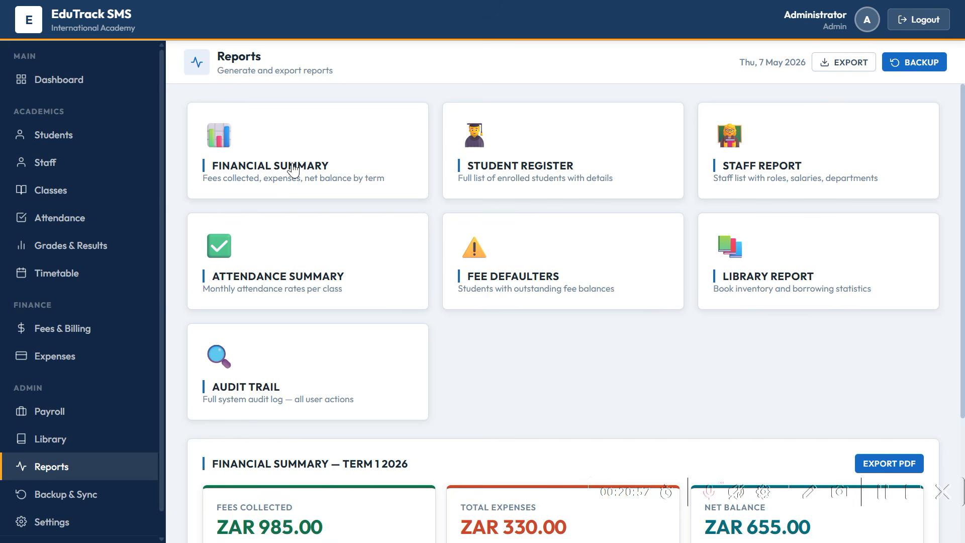
drag(961, 242, 963, 394)
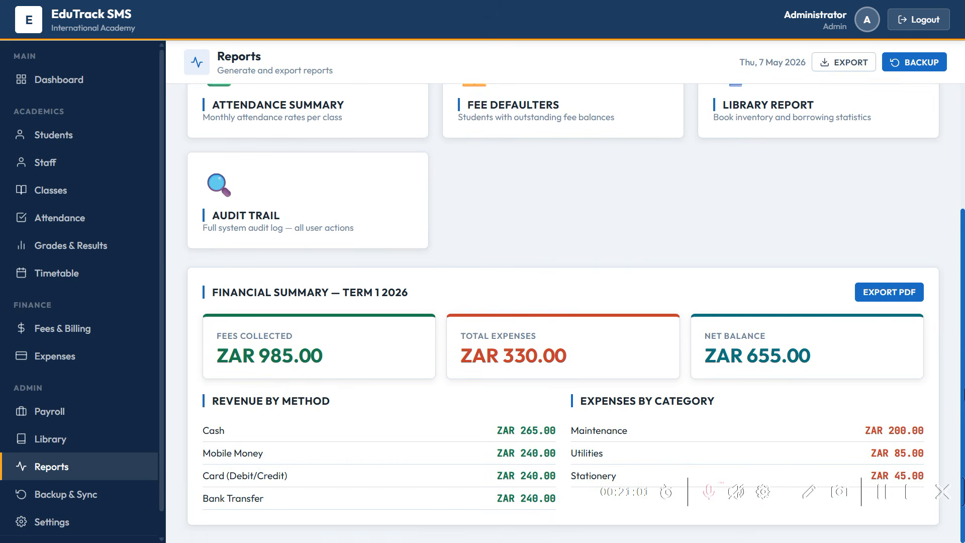
drag(963, 392, 963, 178)
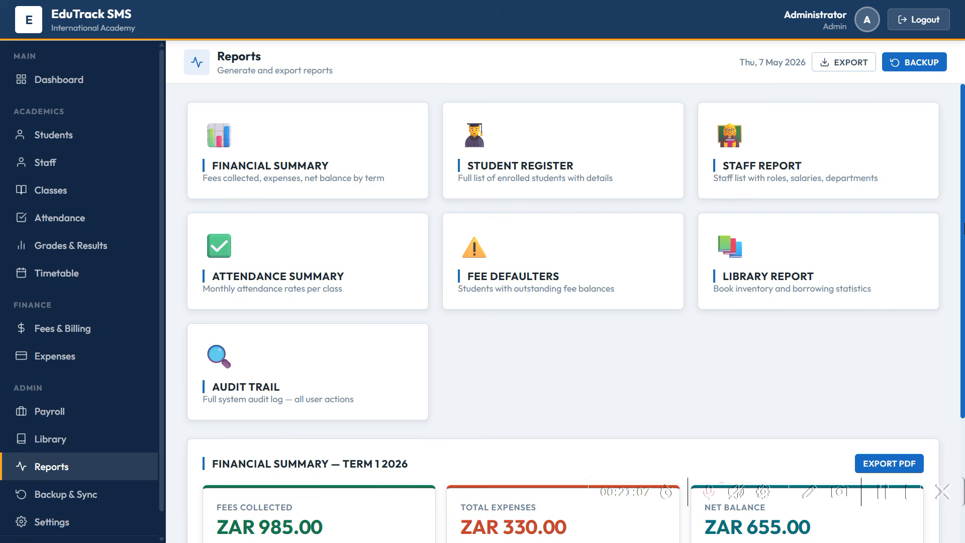
drag(963, 227, 961, 455)
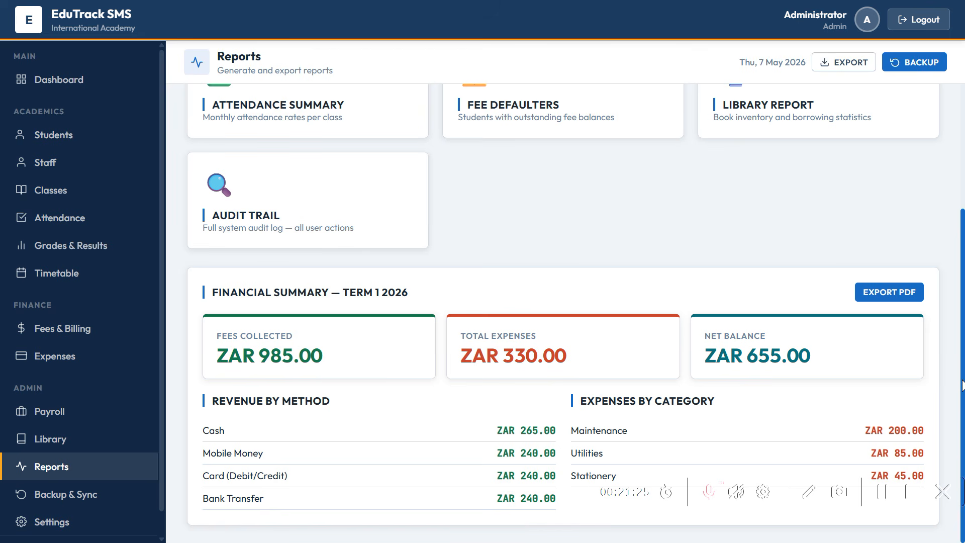
drag(963, 363, 964, 227)
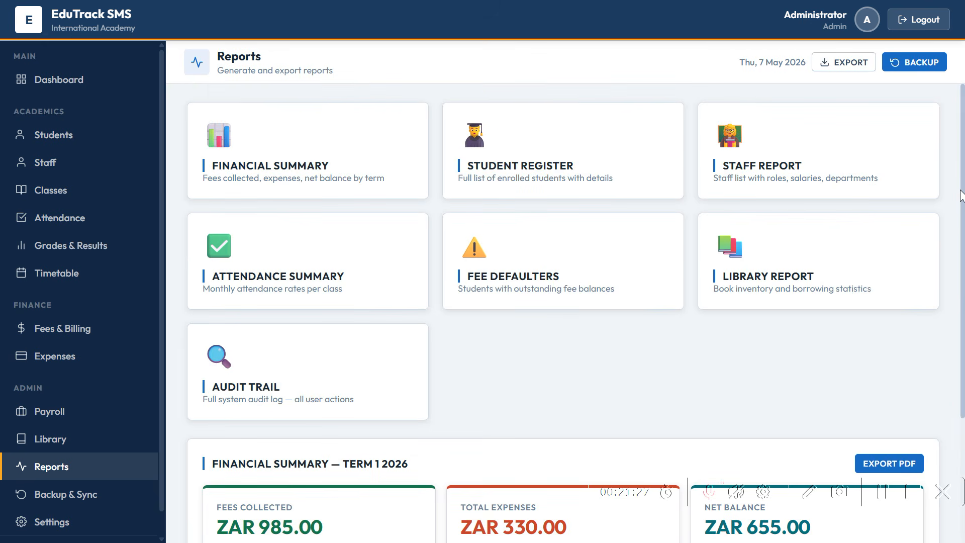
- Download a full school-data backup from Backup & Sync and scroll through the audit log
click(77, 500)
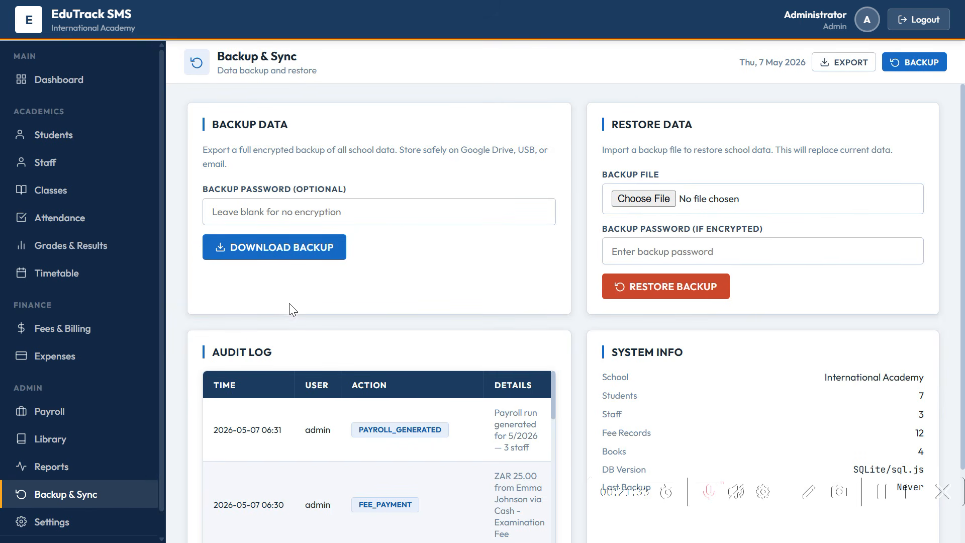
click(287, 261)
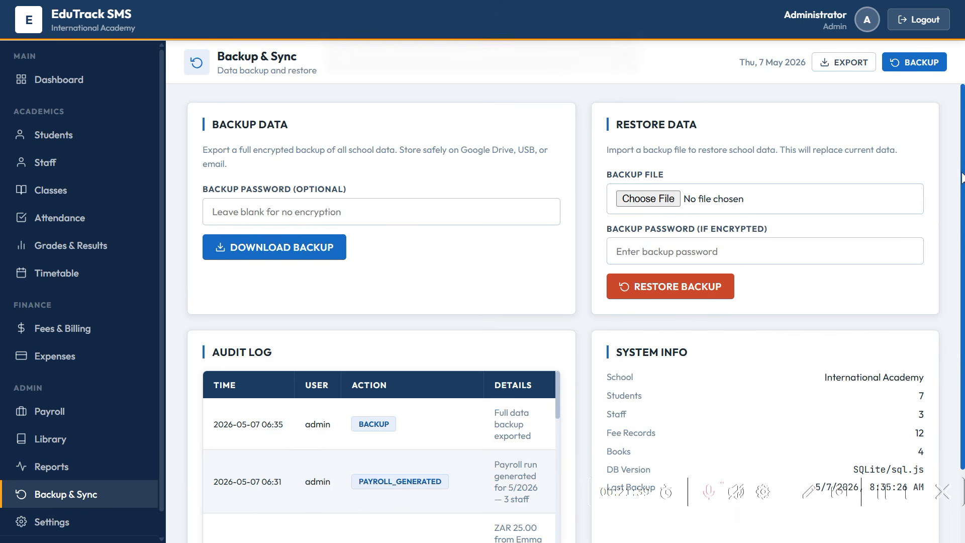
scroll(962, 176, down, 2)
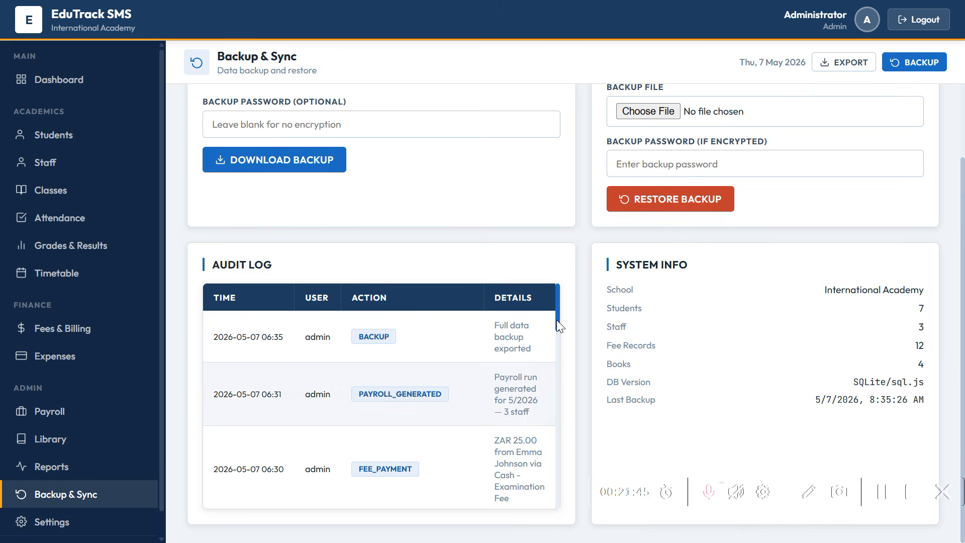
mouse_move(557, 320)
mouse_down()
mouse_move(547, 461)
mouse_move(539, 441)
mouse_move(553, 334)
mouse_up()
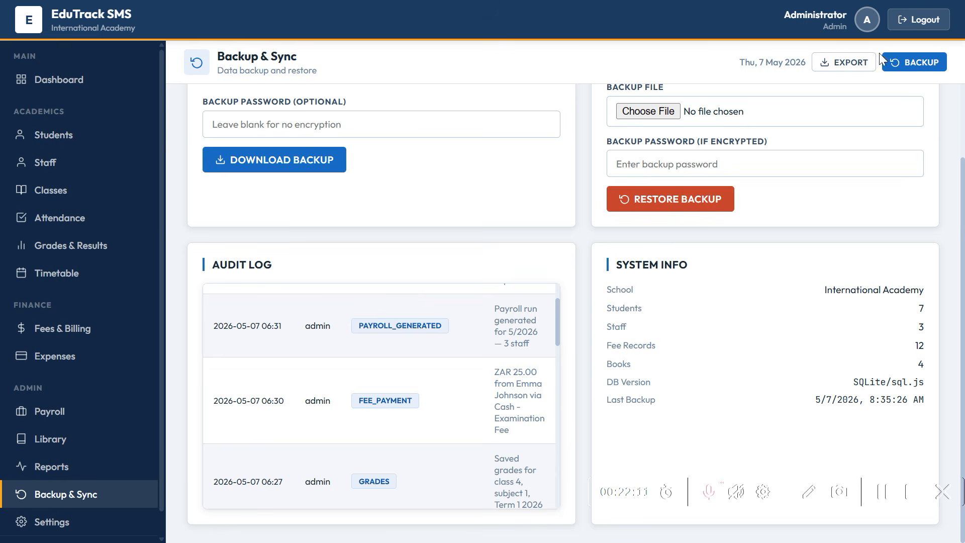
- Sign out as administrator and log in through Staff Login with the teacher username and default password
click(904, 22)
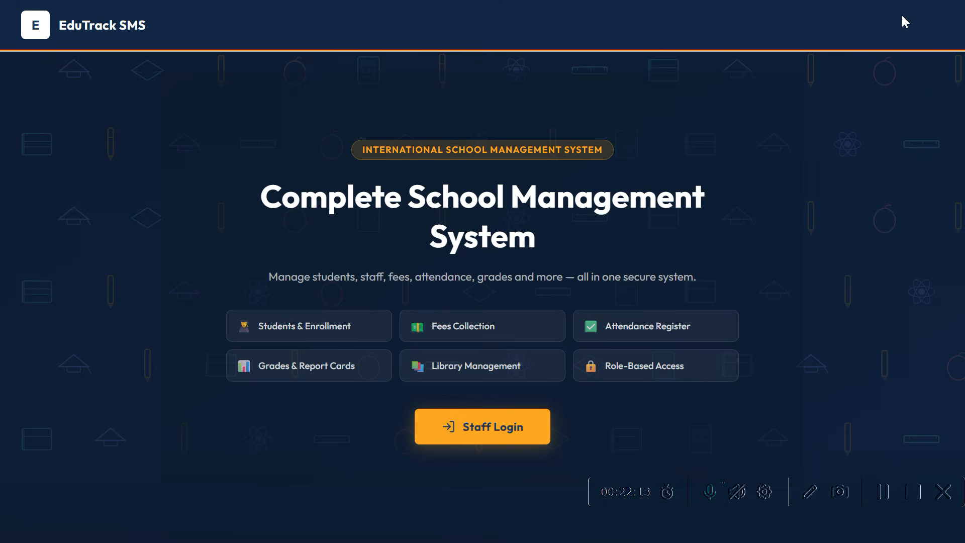
click(461, 432)
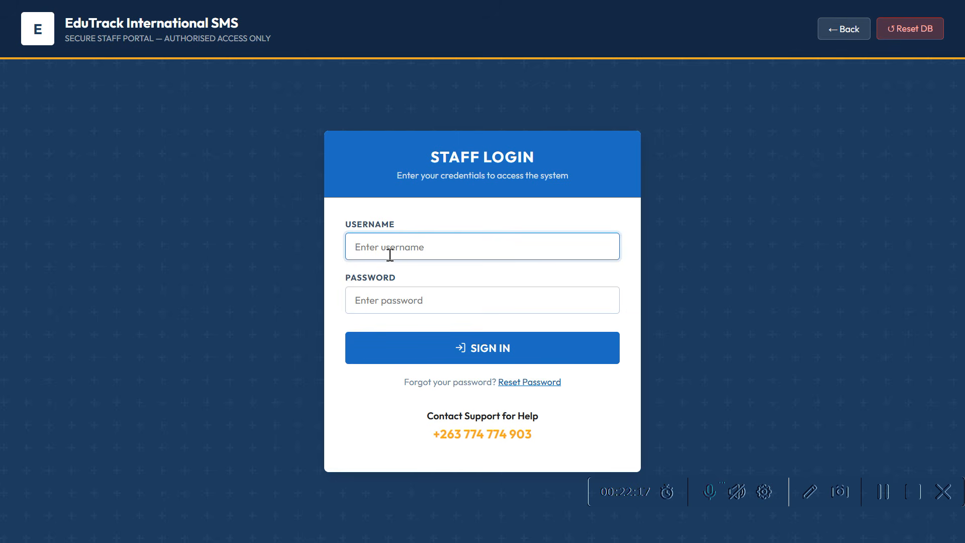
text(teacher1)
click(410, 304)
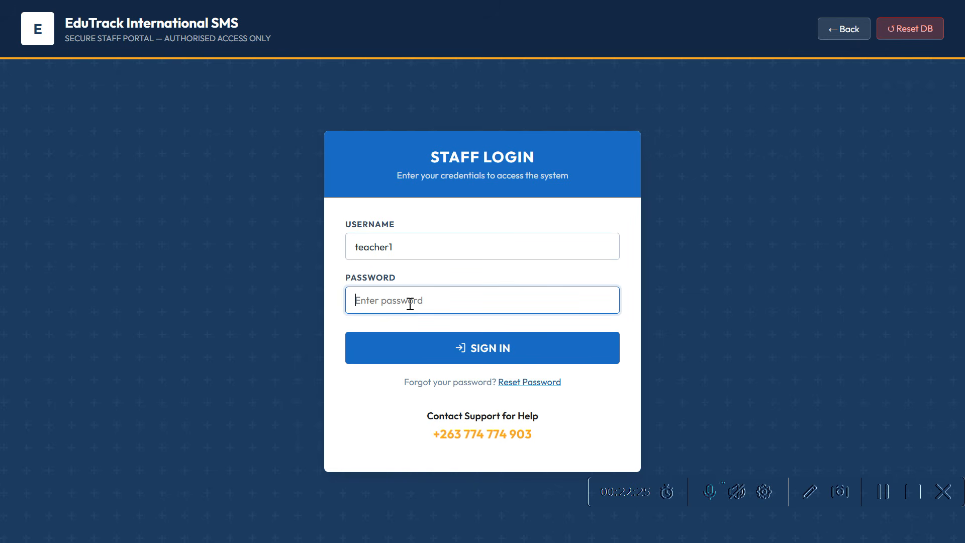
text(password)
key(Return)
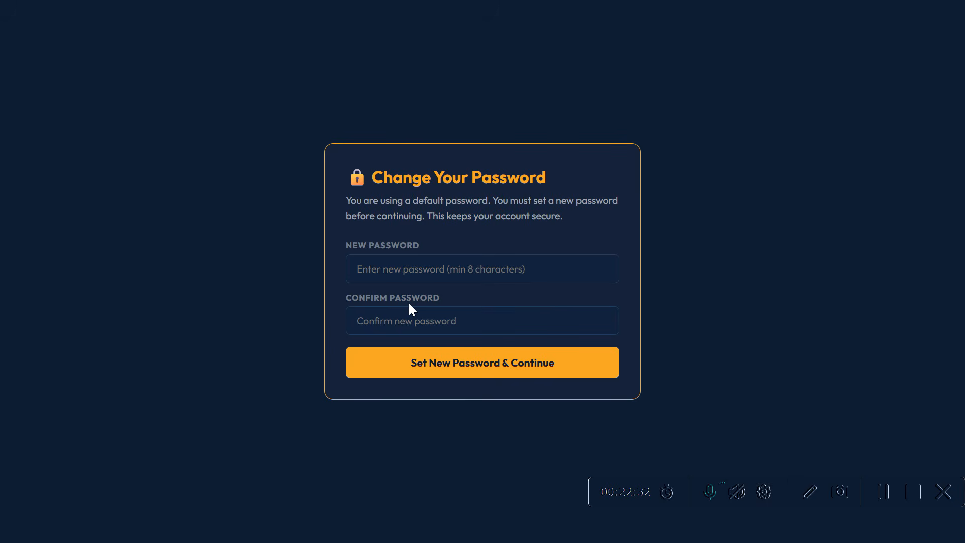
- Enter and confirm a new teacher password and submit it
click(409, 274)
text(•••••••)
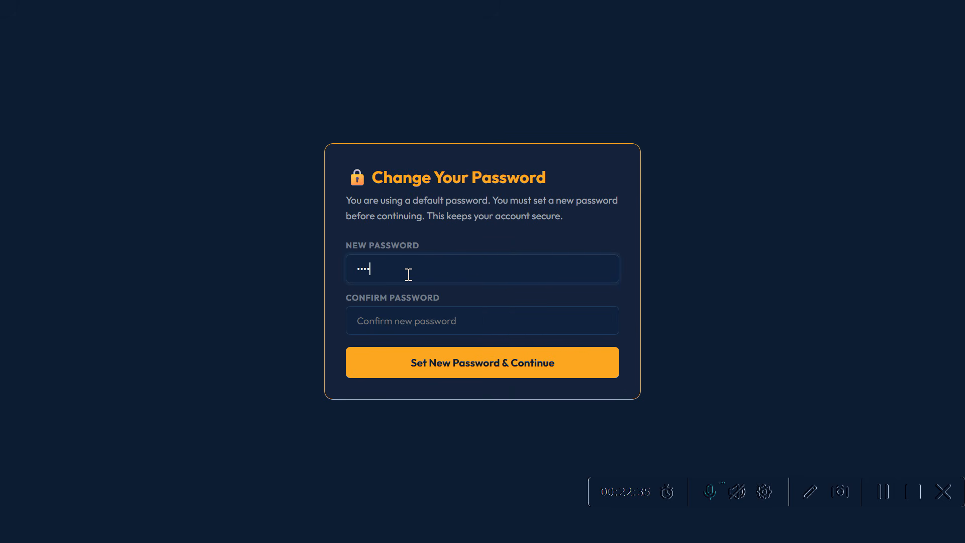
text(•)
click(406, 325)
text(••••••••)
click(454, 377)
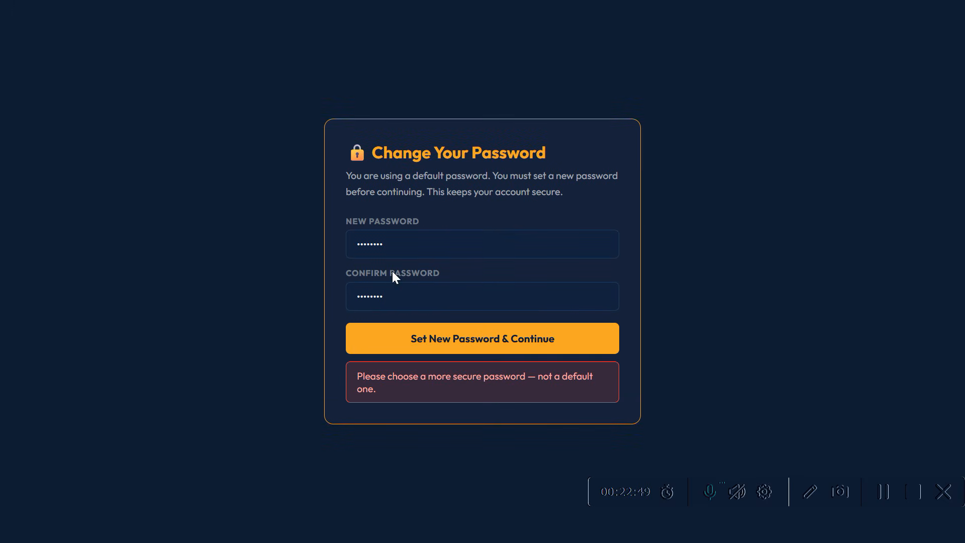
- After the default-password error, re-enter a longer new password and confirmation, then continue to the Dashboard
click(392, 254)
key(BackSpace)
key(BackSpace)
key(BackSpace)
key(BackSpace)
key(BackSpace)
key(BackSpace)
key(BackSpace)
key(BackSpace)
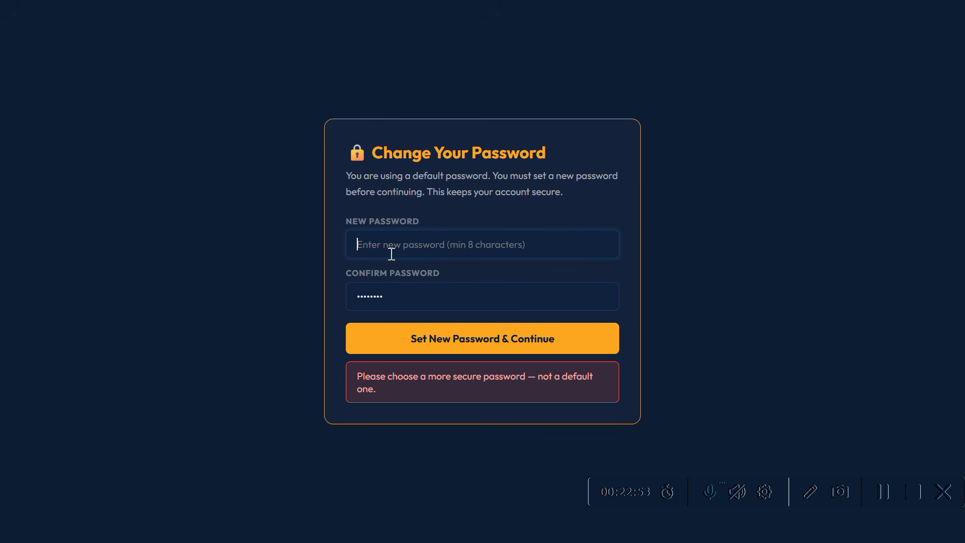
text(•••••)
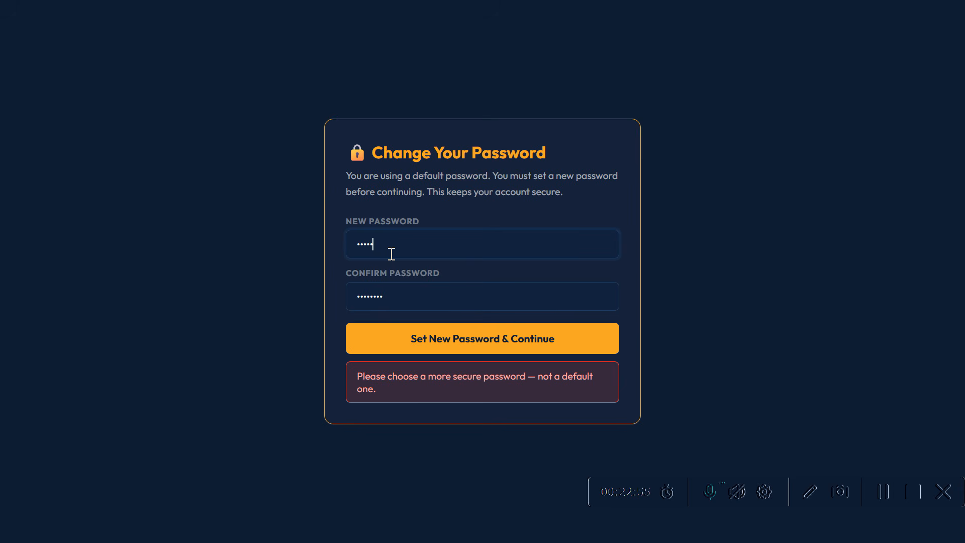
text(•••••)
click(411, 299)
key(BackSpace)
key(BackSpace)
key(BackSpace)
key(BackSpace)
key(BackSpace)
key(BackSpace)
key(BackSpace)
text(••••••••••)
click(443, 348)
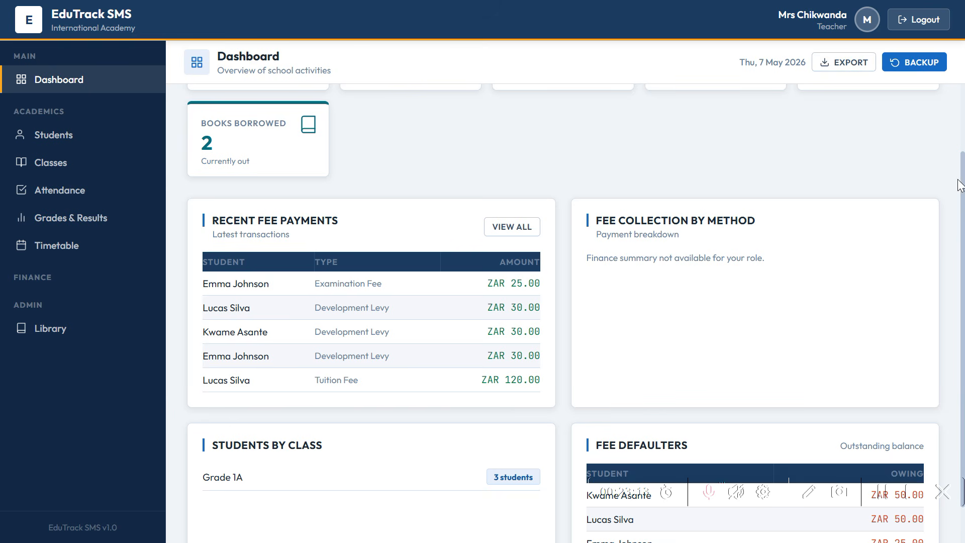
- Scroll the teacher dashboard to the top and open the Students list of three Grade 1A students
scroll(964, 151, up, 1)
scroll(963, 125, up, 3)
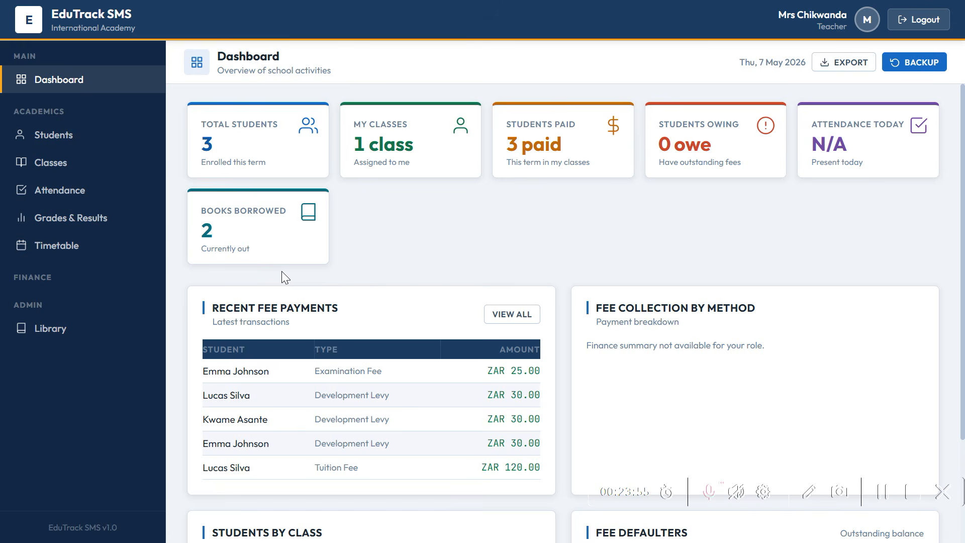
click(85, 147)
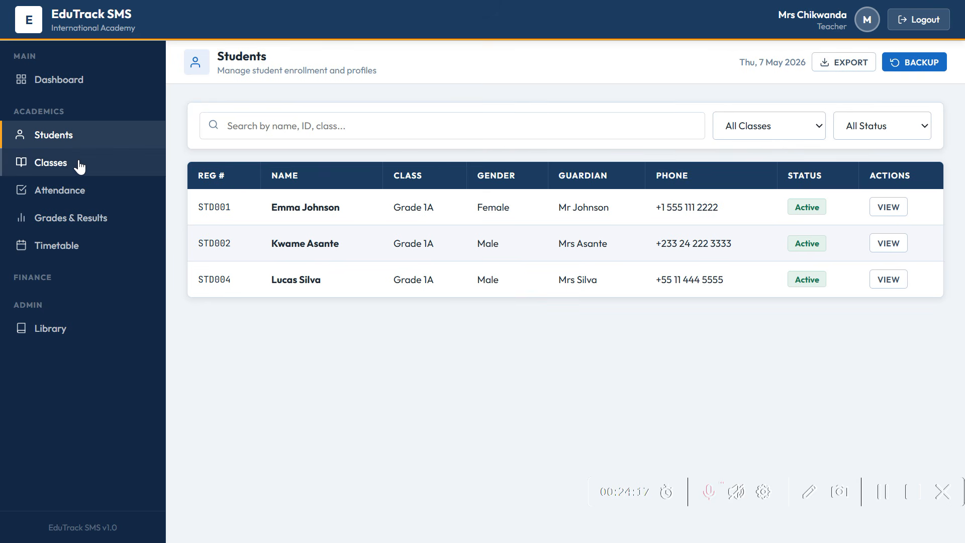
- View Grade 1A's students under Classes, then open the May 2026 attendance report
click(79, 166)
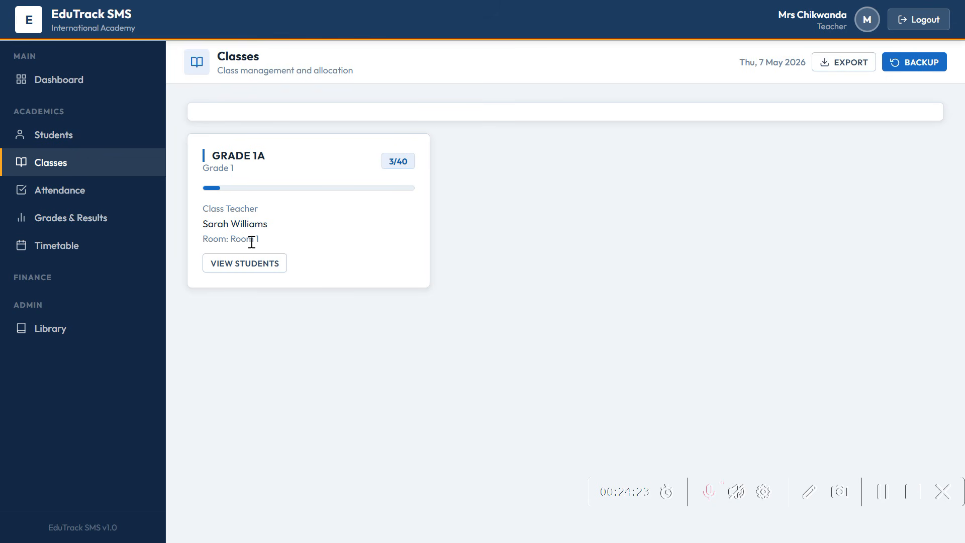
click(260, 264)
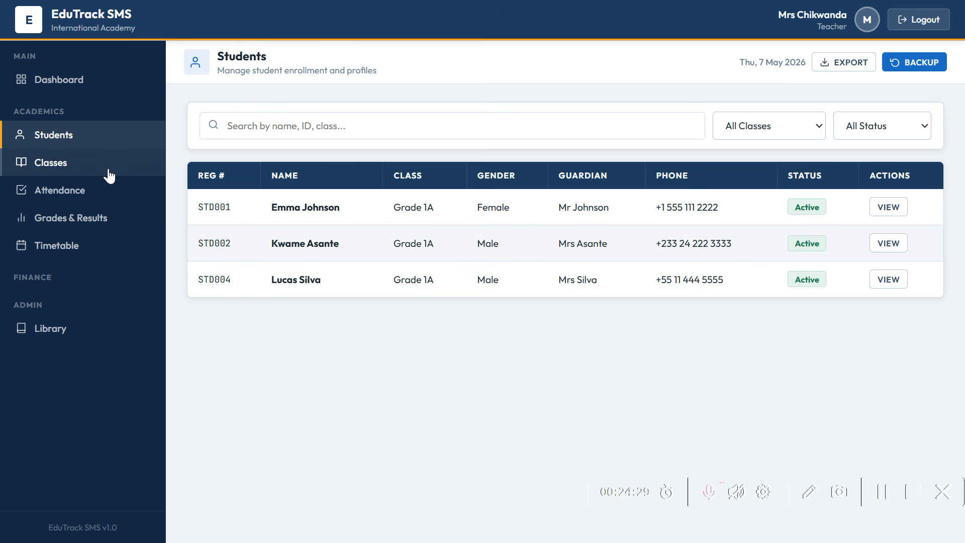
click(109, 176)
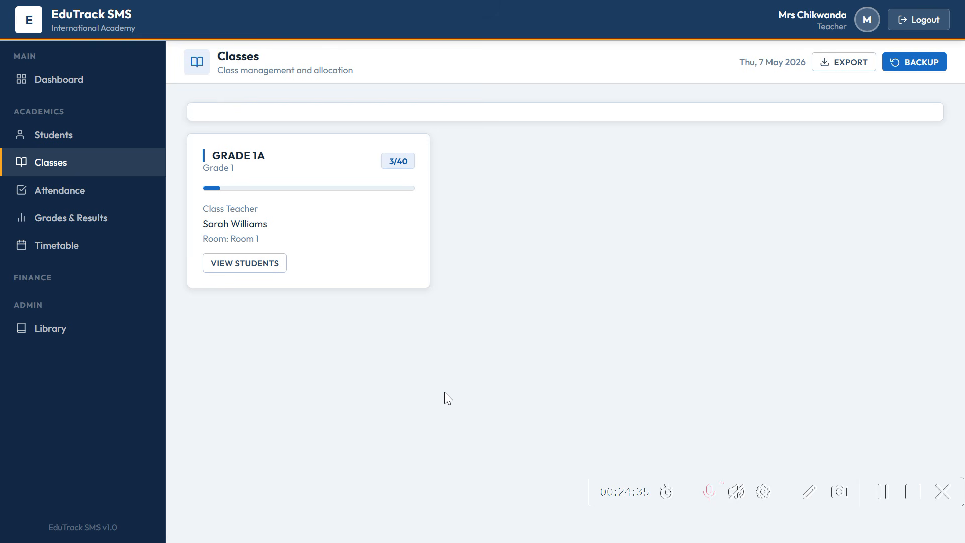
click(55, 200)
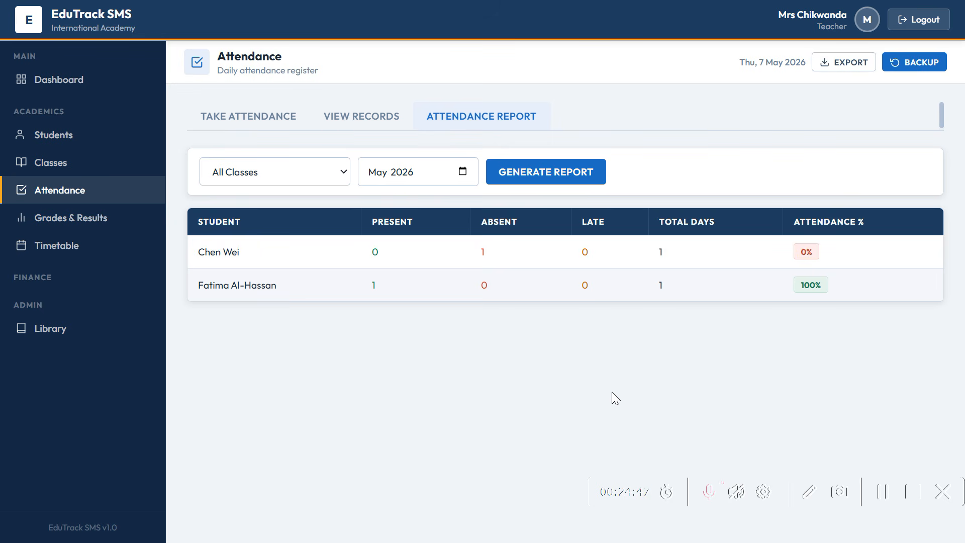
- Check the report-card student list and Grade Entry tab, then open the timetable with Monday's PHY period
click(41, 221)
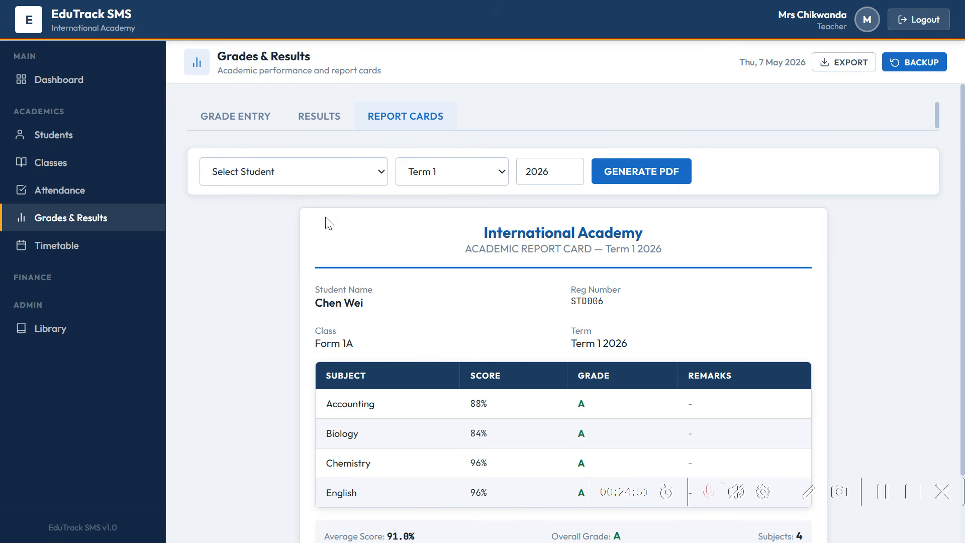
click(327, 172)
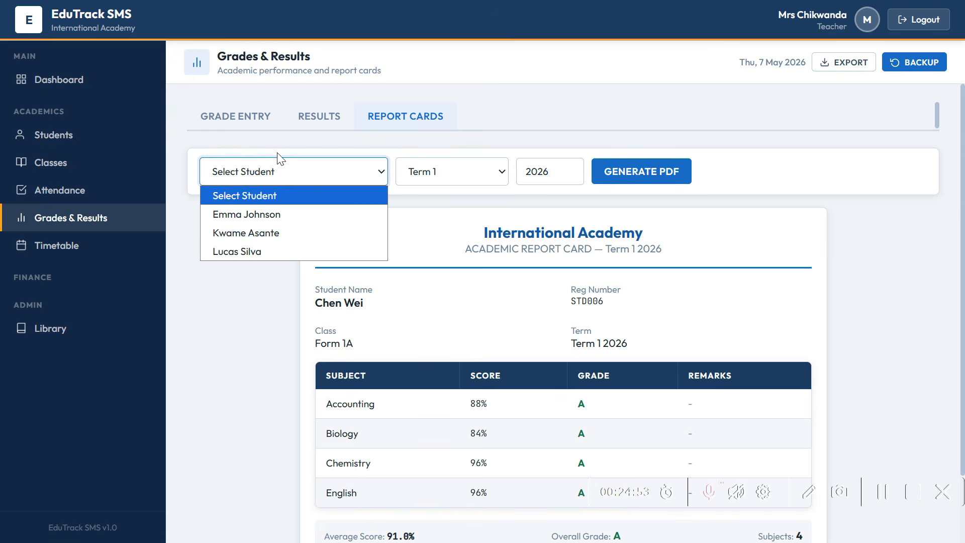
click(216, 119)
click(217, 120)
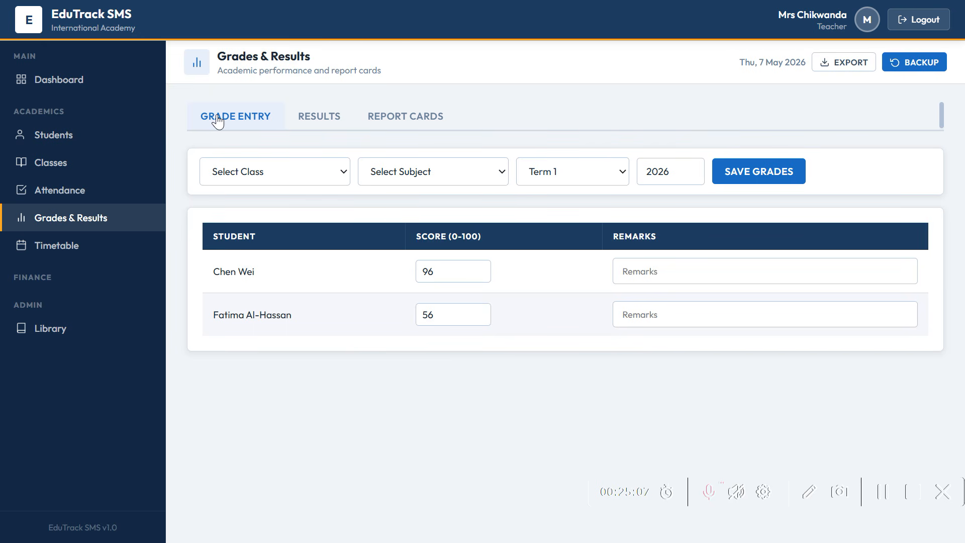
click(73, 253)
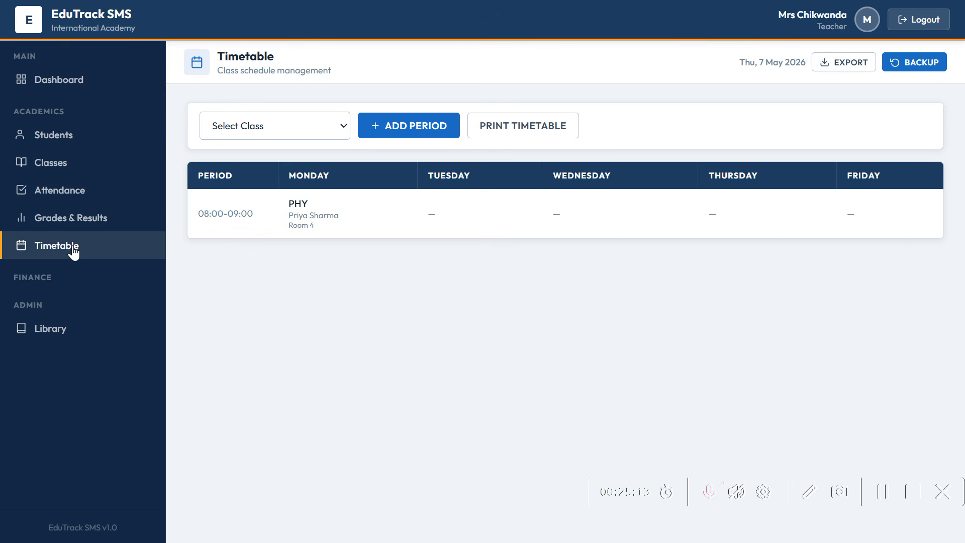
- Browse the library's Books and Issue / Return tabs, then sign out of the teacher account
click(41, 338)
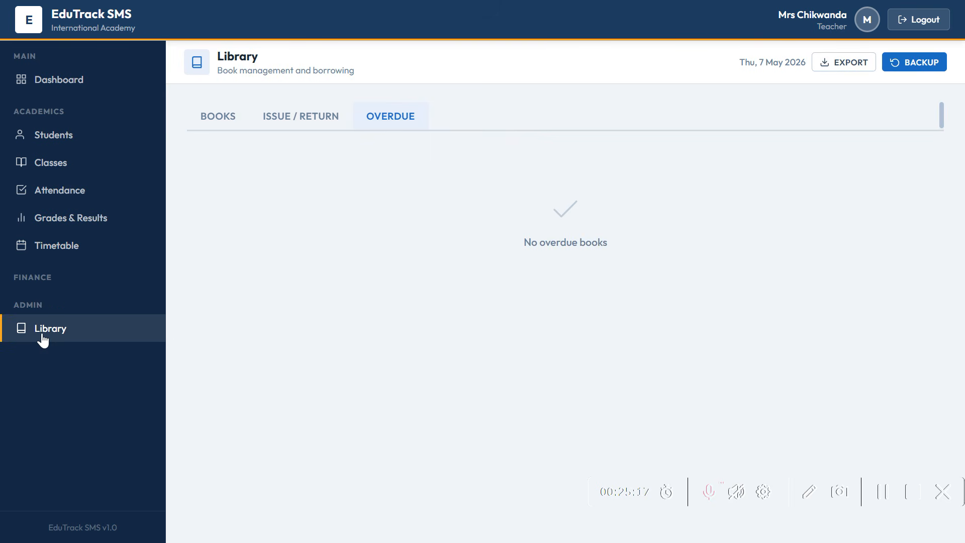
click(208, 123)
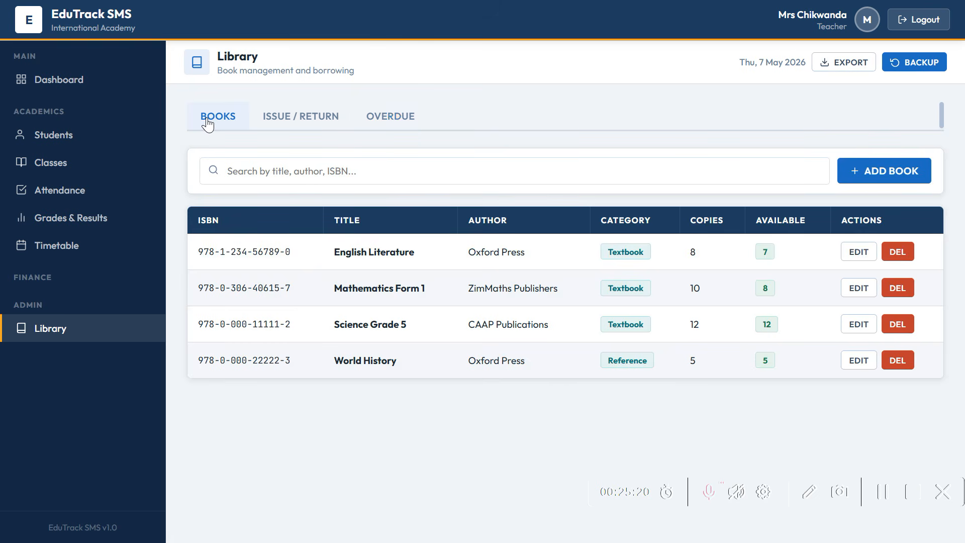
click(290, 126)
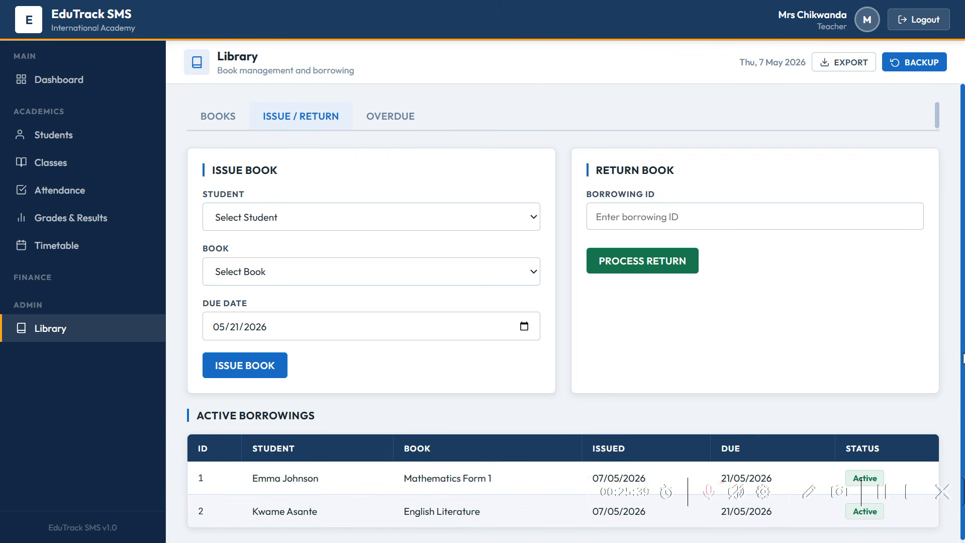
drag(964, 358, 964, 408)
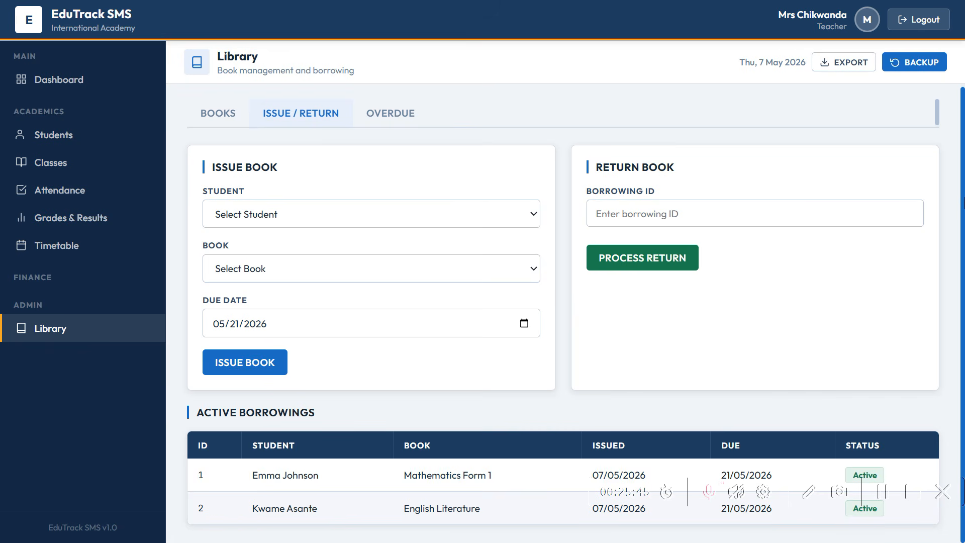
drag(964, 197, 962, 127)
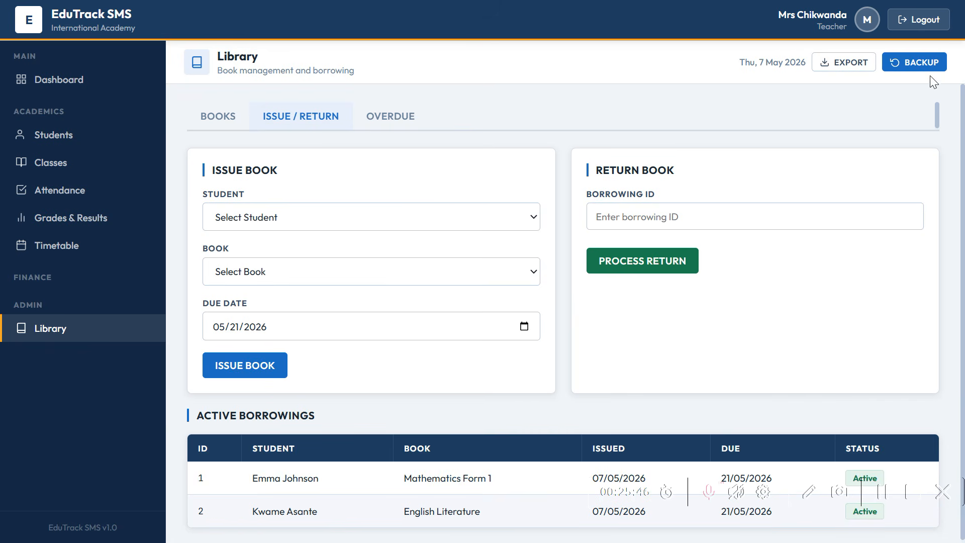
click(912, 26)
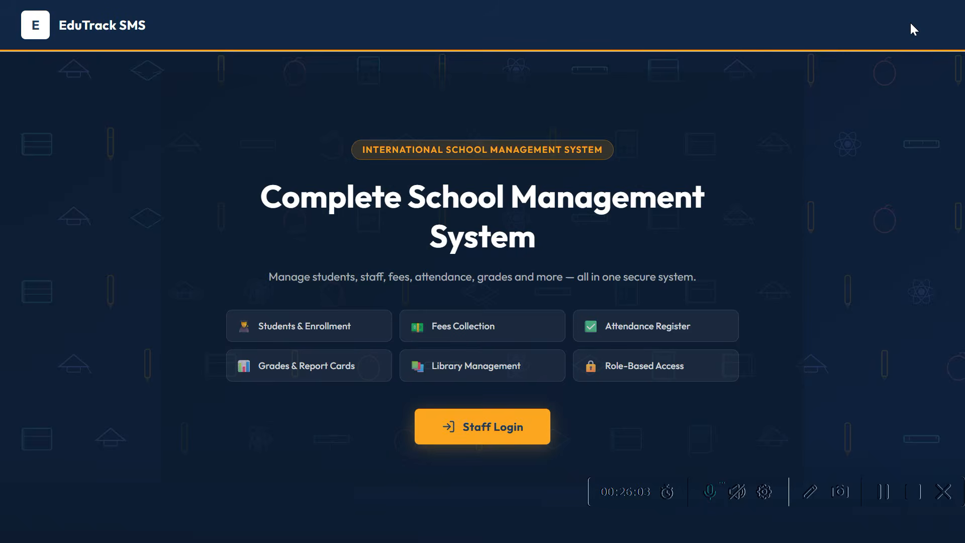